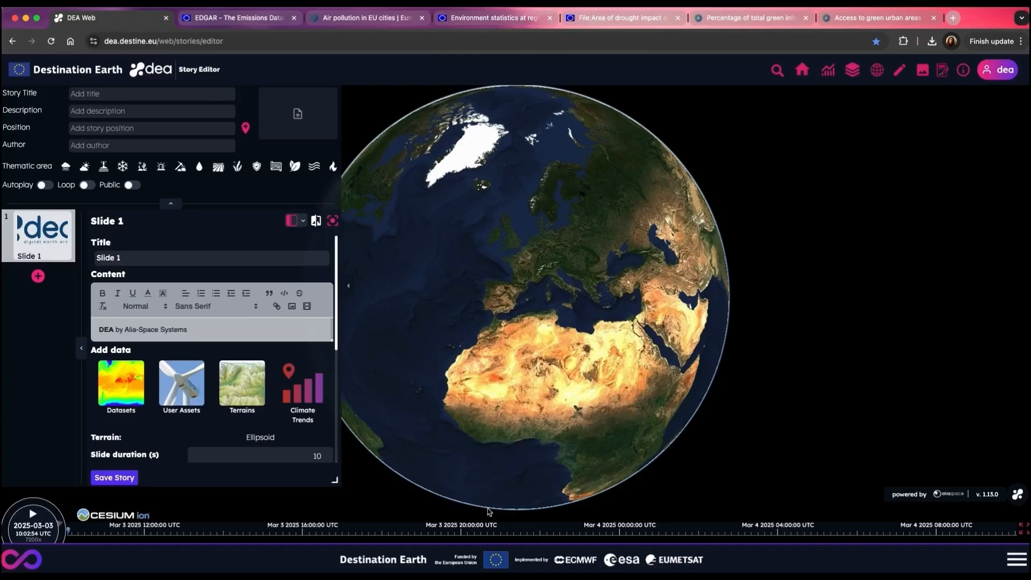
Step: Title the story "Green or Greenhouse" and copy "The battle for Europe's future" from the notes as its description
left_click(214, 95)
type("Green or Greenhouse")
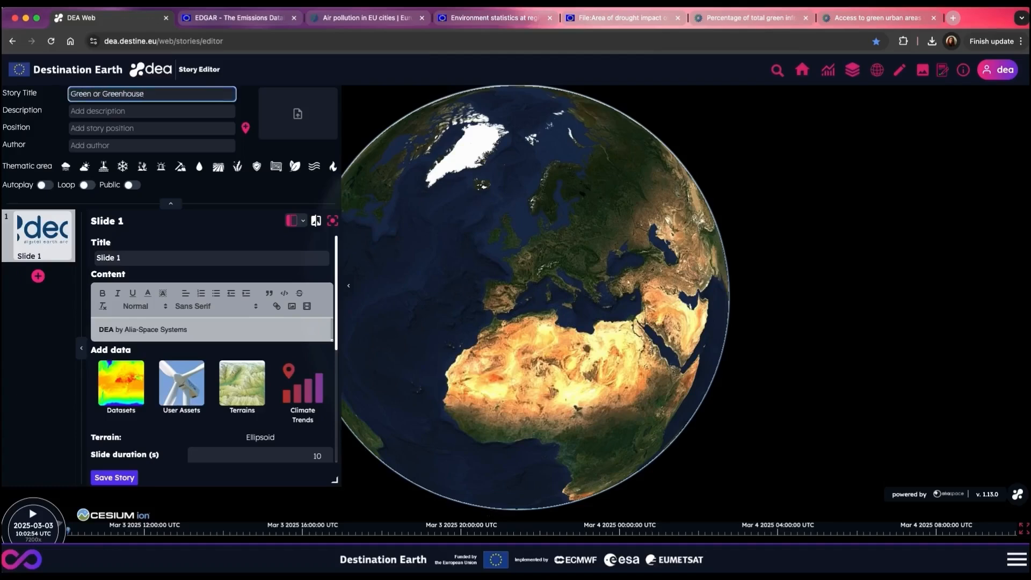
key("Tab")
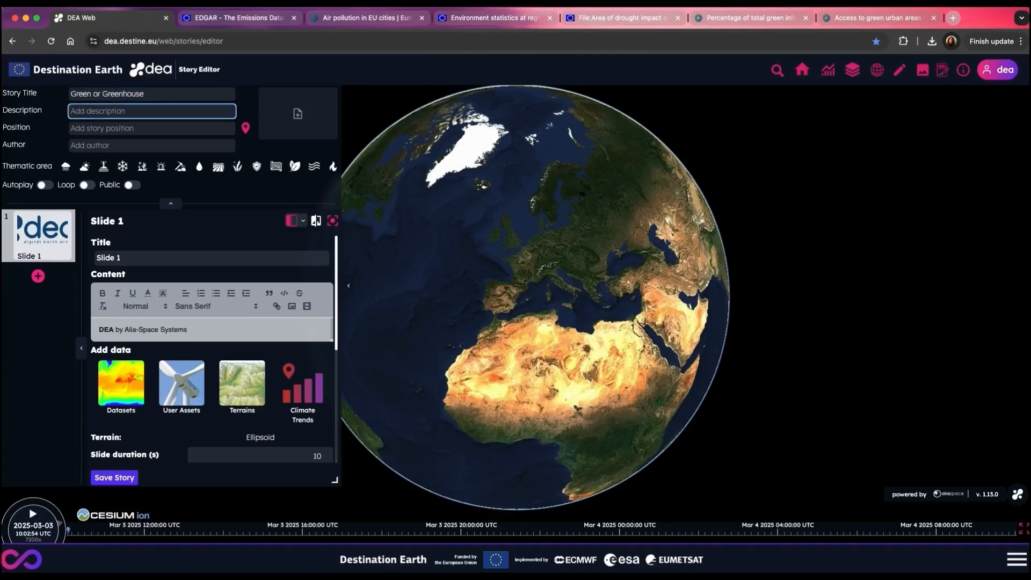
key("super+Tab")
left_click_drag(462, 129, 425, 129)
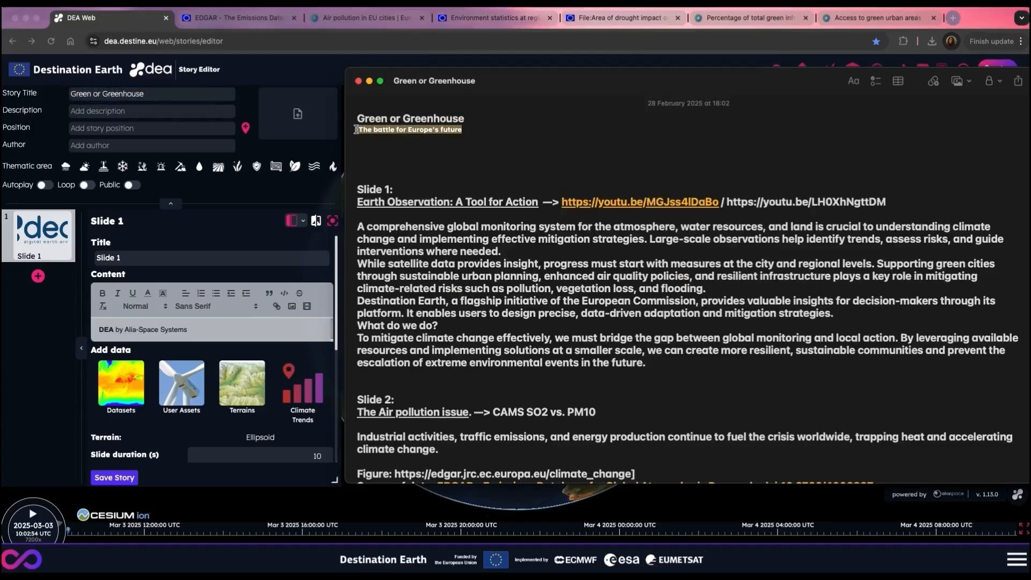
key("super+Tab")
type("The battle for Europe's future")
Step: Set the story position on the map in central Europe, at about Lat 47.385, Lon 8.048
scroll(542, 267, "up", 5)
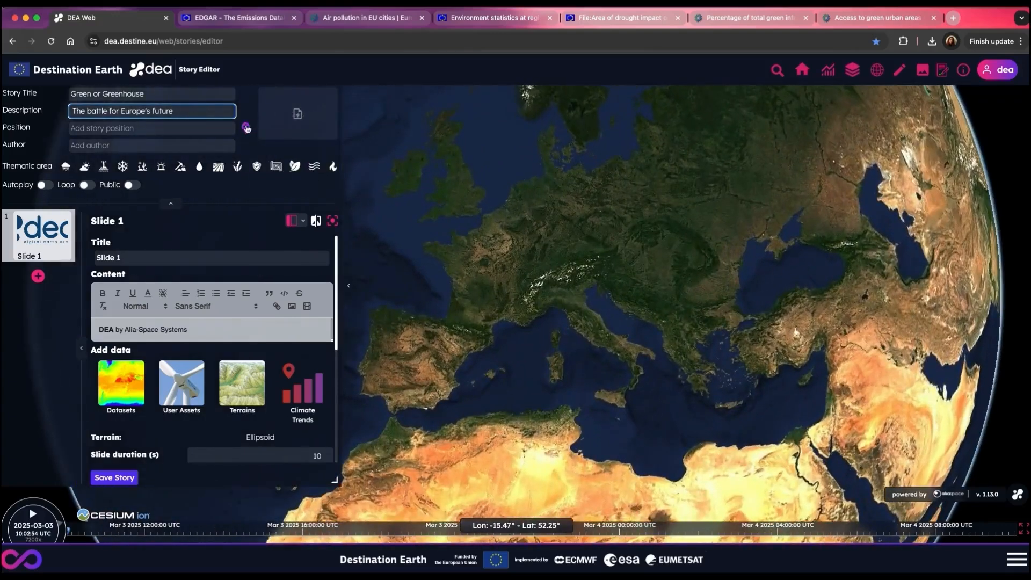
left_click(245, 127)
left_click(542, 267)
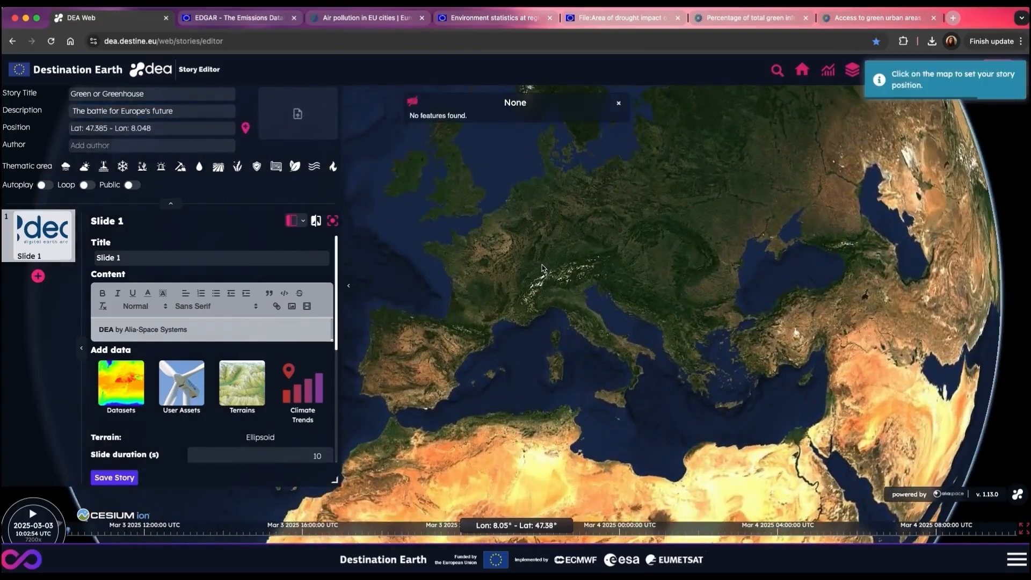
Step: Enter "DEA Team" as the story's author and save the story
left_click(183, 147)
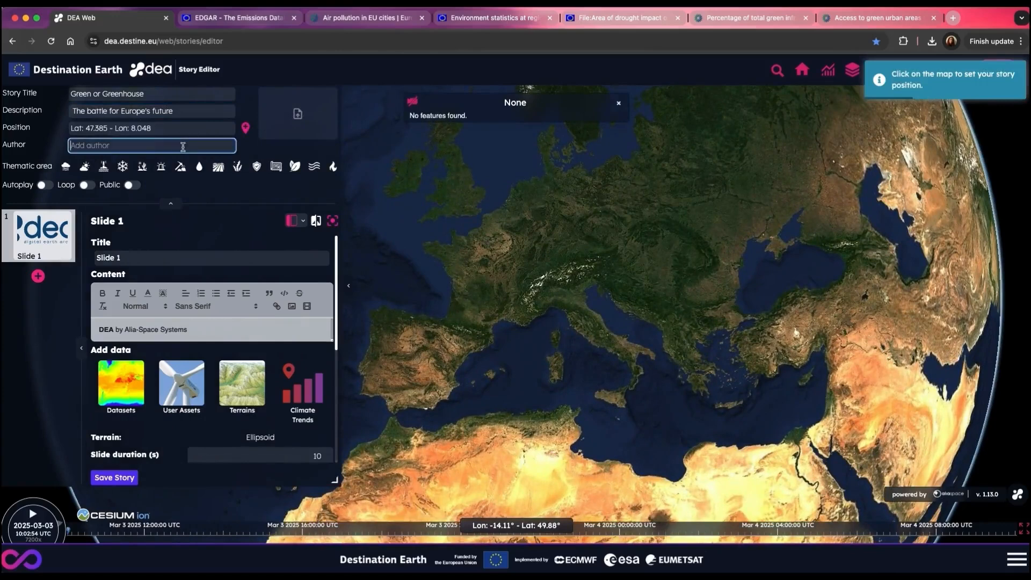
type("DEA Team")
left_click(127, 478)
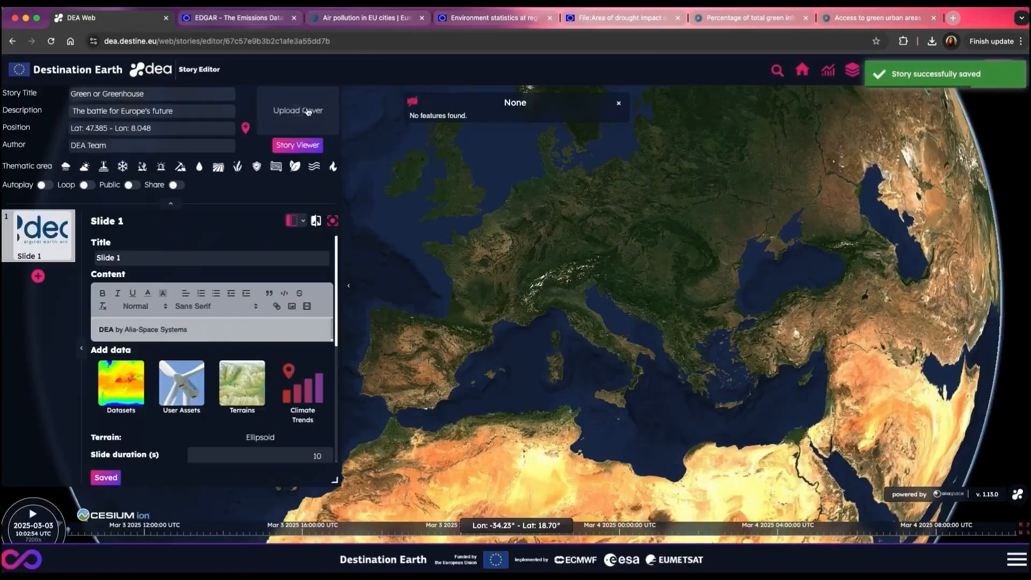
Step: Upload 0-1_cover.webp from the computer's material_for_story folder as the story cover
left_click(308, 111)
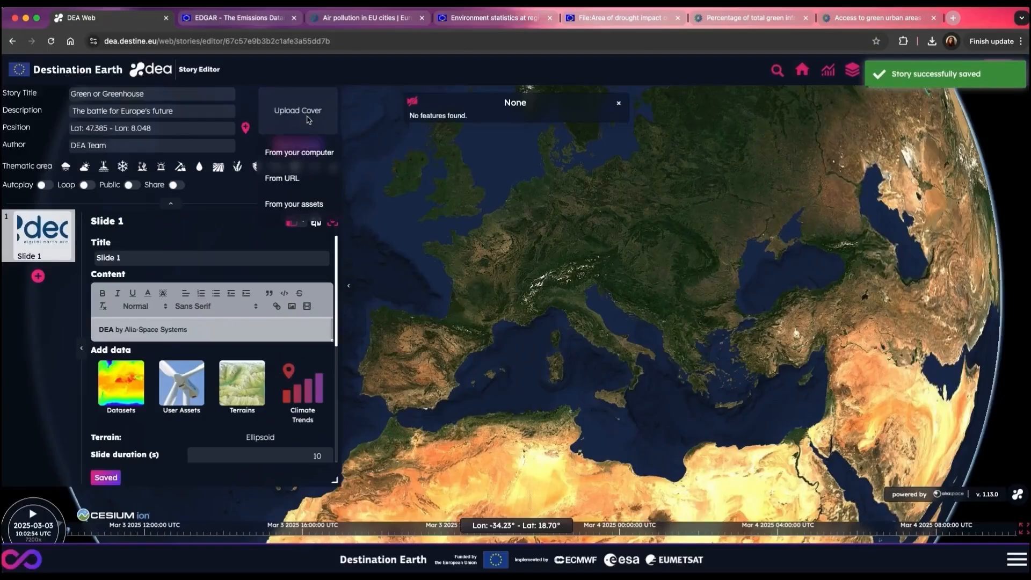
left_click(309, 154)
left_click(369, 208)
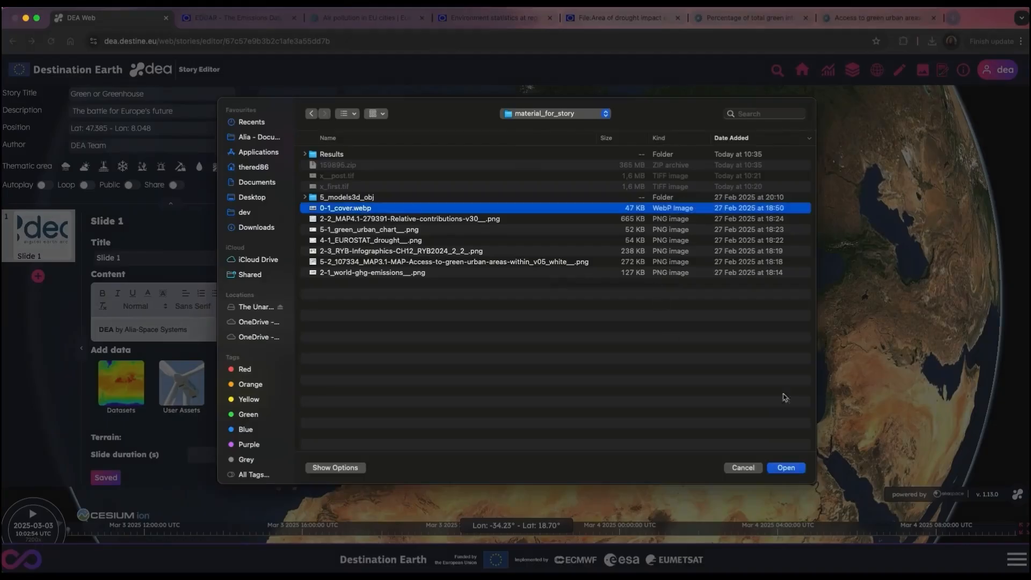
left_click(786, 468)
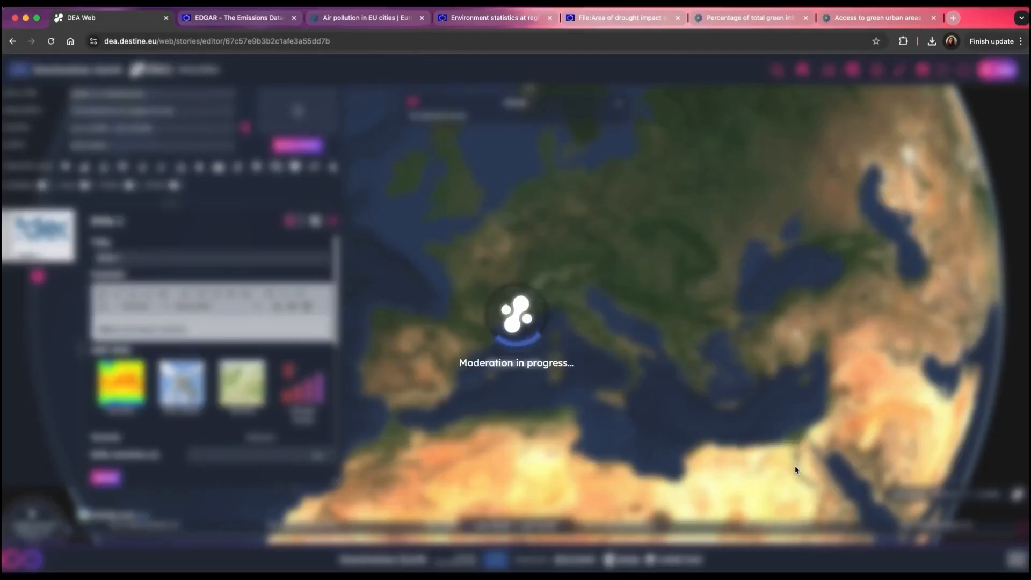
Step: Enable the image/video background for slide 1 and add the copied video link as its background by URL
scroll(216, 371, "down", 5)
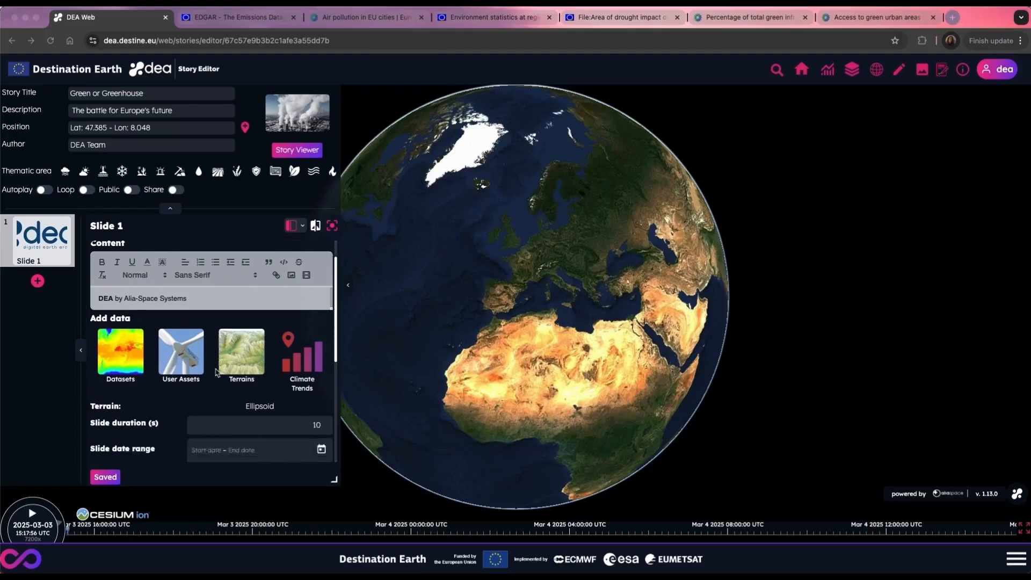
left_click(213, 352)
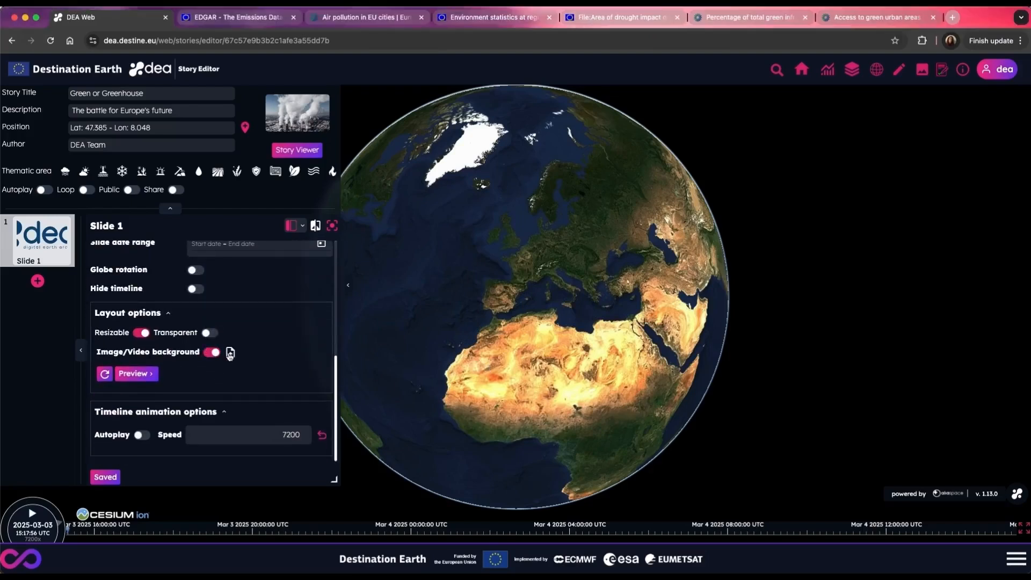
left_click(230, 353)
left_click(264, 404)
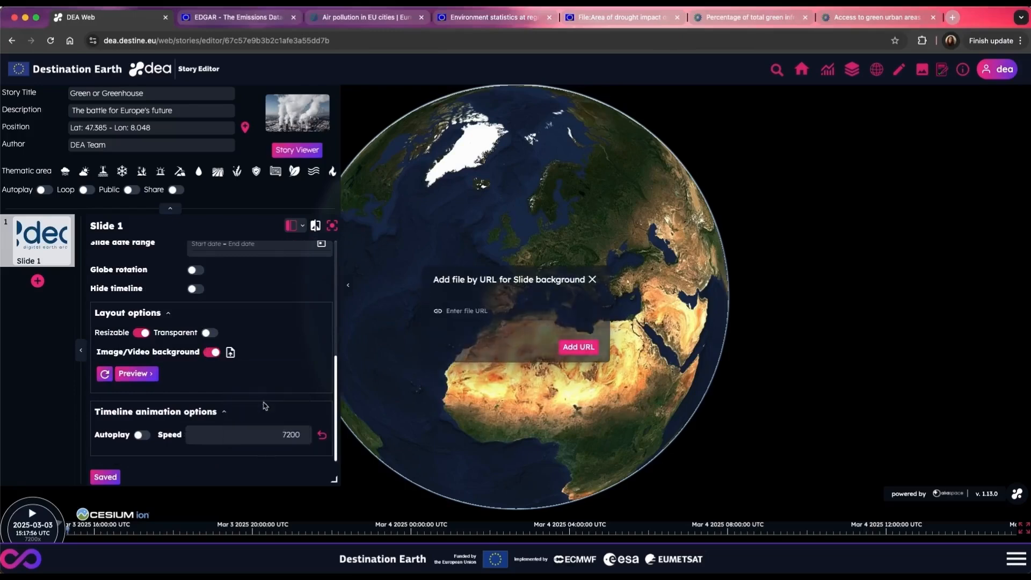
type("https://youtu.be/LH0XhNgttDM")
left_click(577, 347)
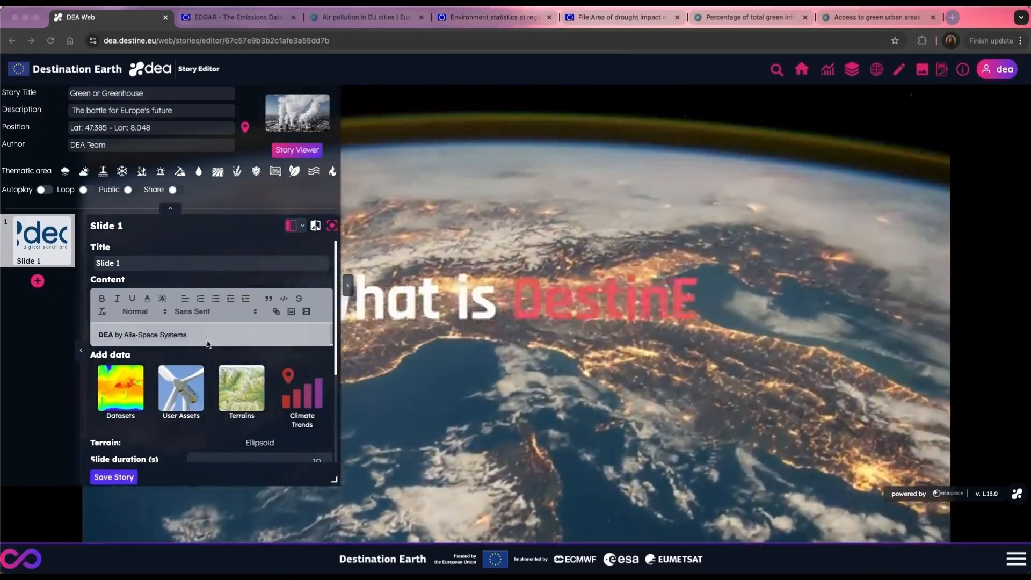
Step: Replace slide 1's placeholder content with the notes' slide 1 text and title it "Earth Observation: A tool for Action!", saving the story
left_click_drag(208, 343, 89, 334)
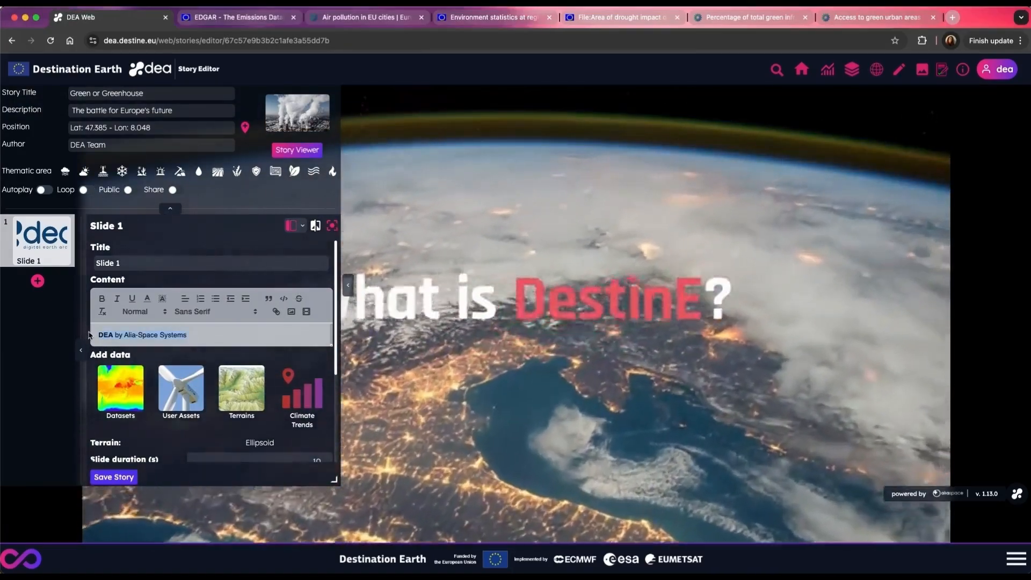
type("Earth ")
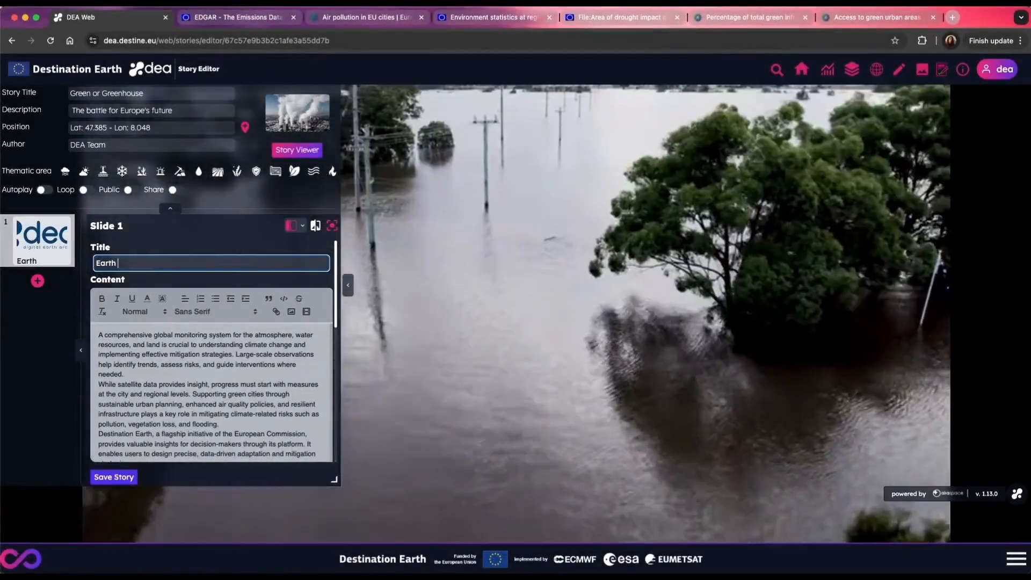
type("Observati")
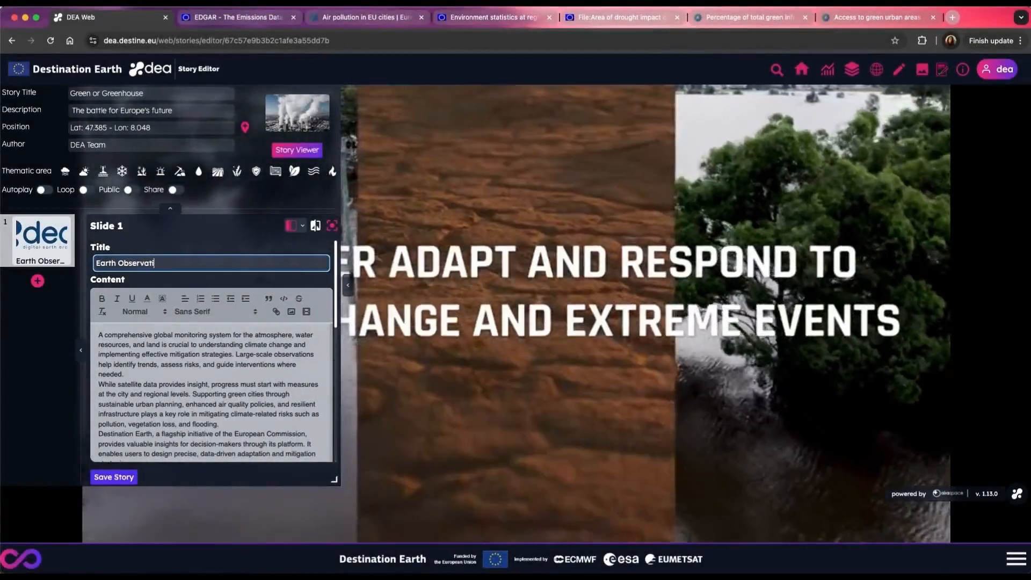
type("on:")
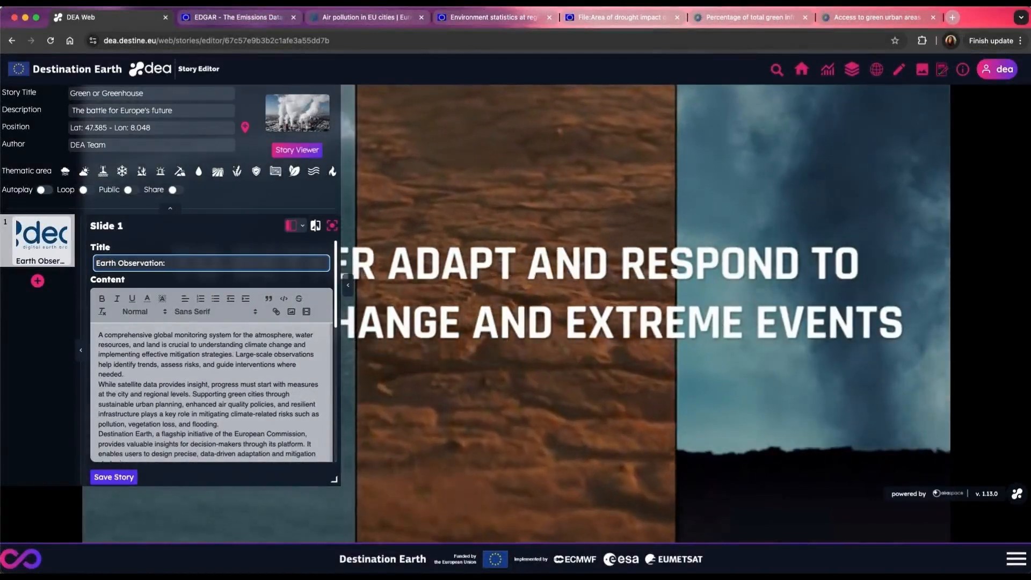
type(" A tool f")
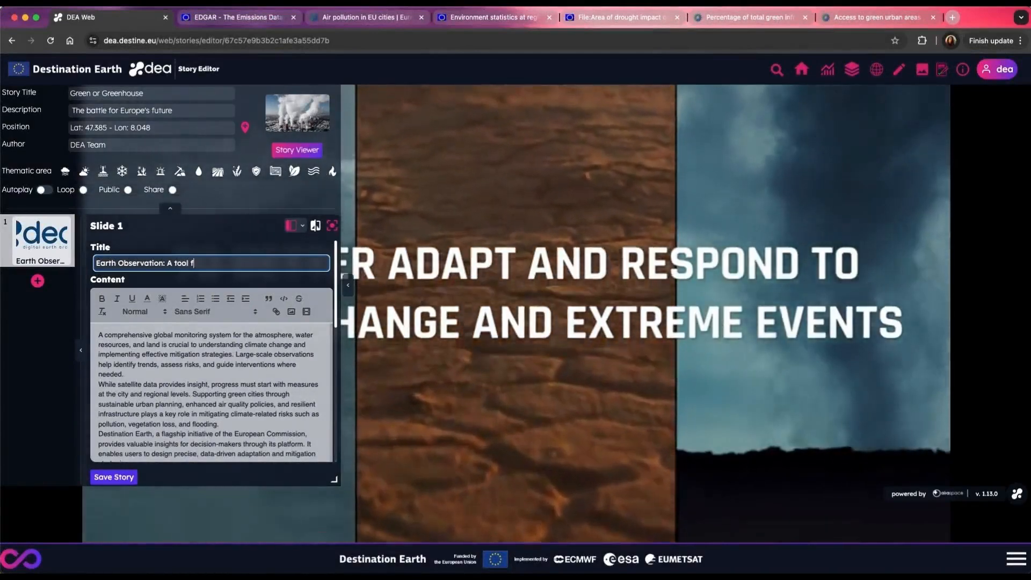
type("or Act")
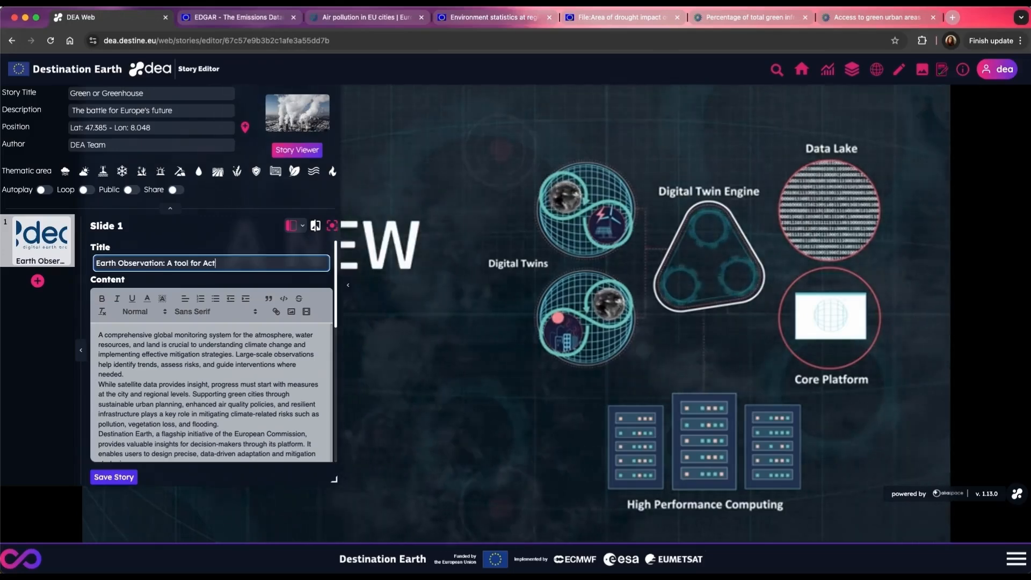
type("ion!")
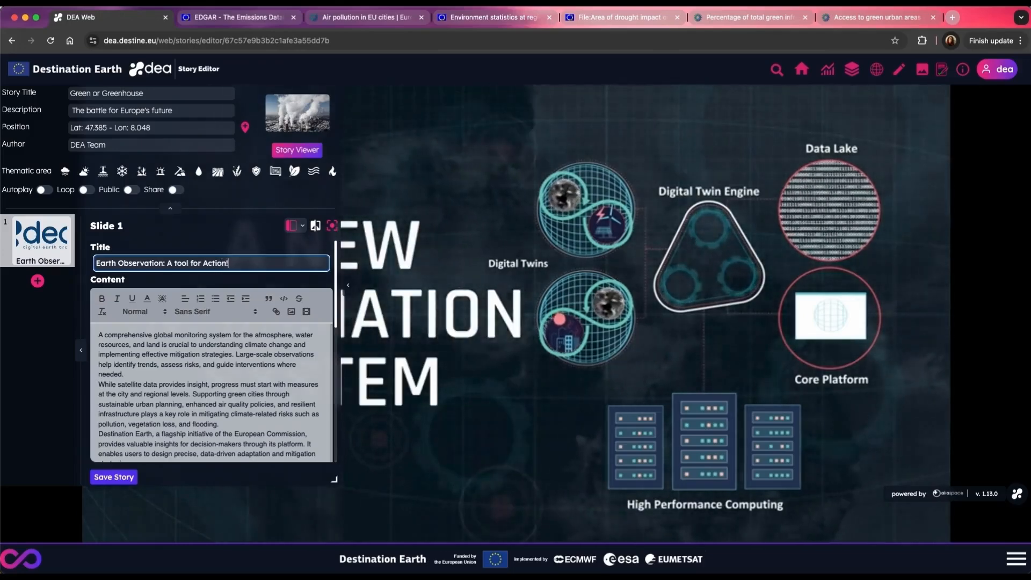
left_click(129, 477)
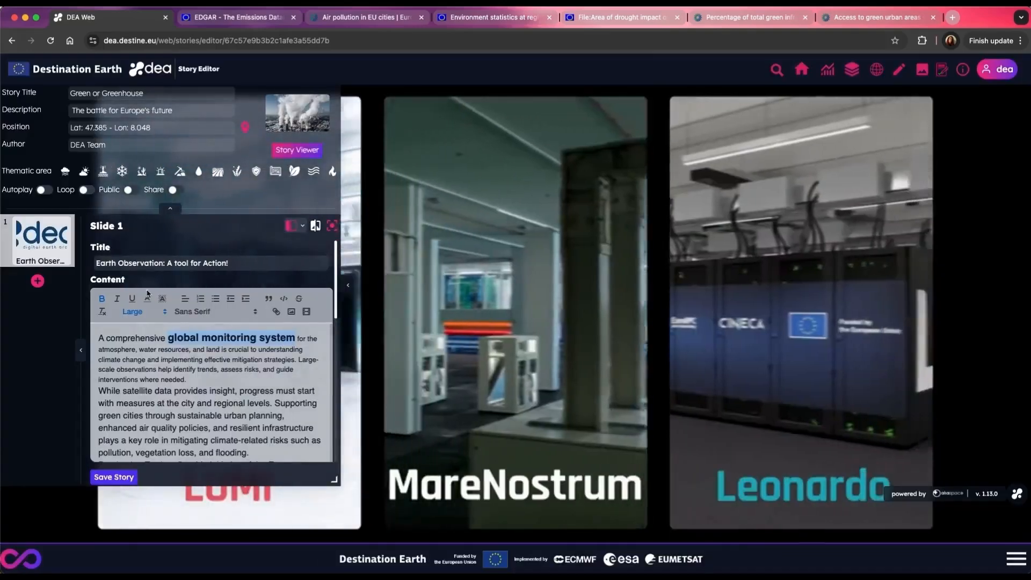
Step: Color the phrase "global monitoring system" red in slide 1's content and review the rest of the slide settings
left_click(147, 298)
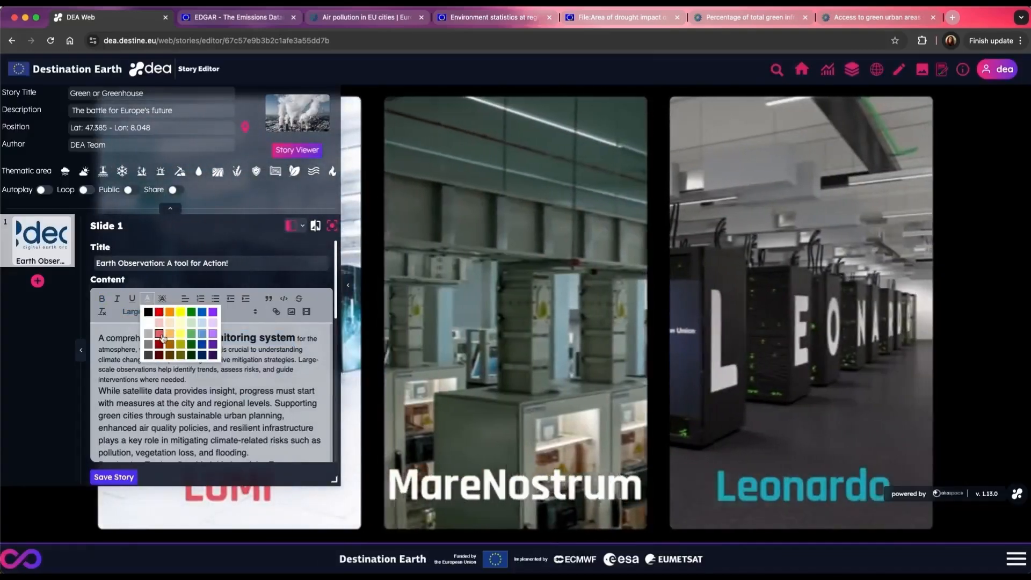
left_click(160, 313)
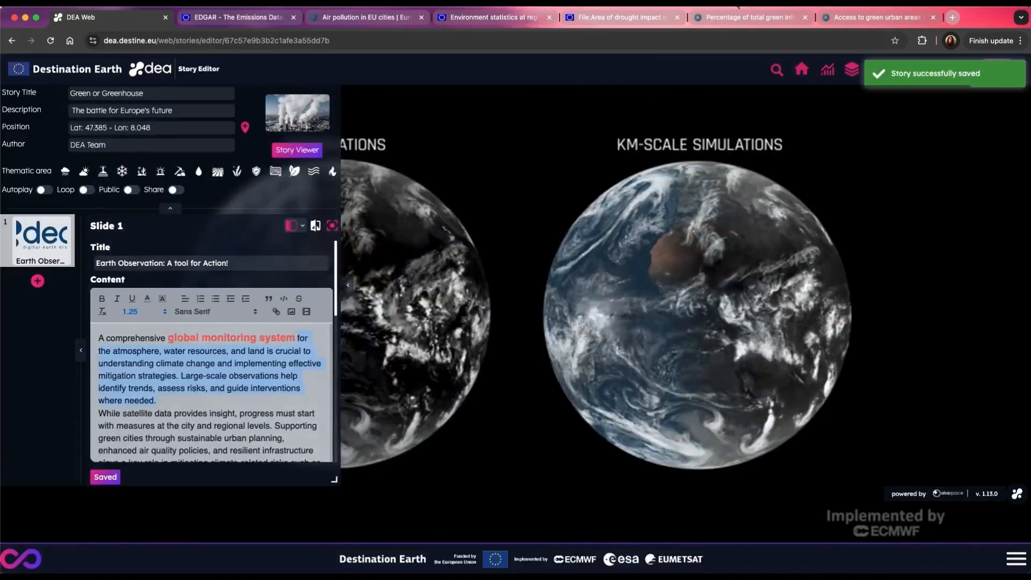
scroll(200, 366, "down", 10)
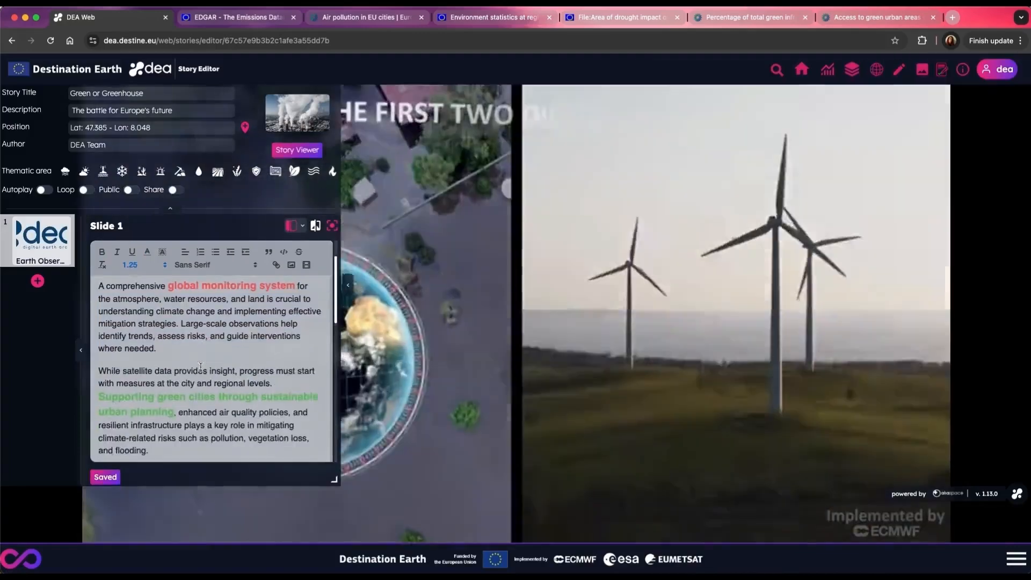
scroll(200, 367, "down", 10)
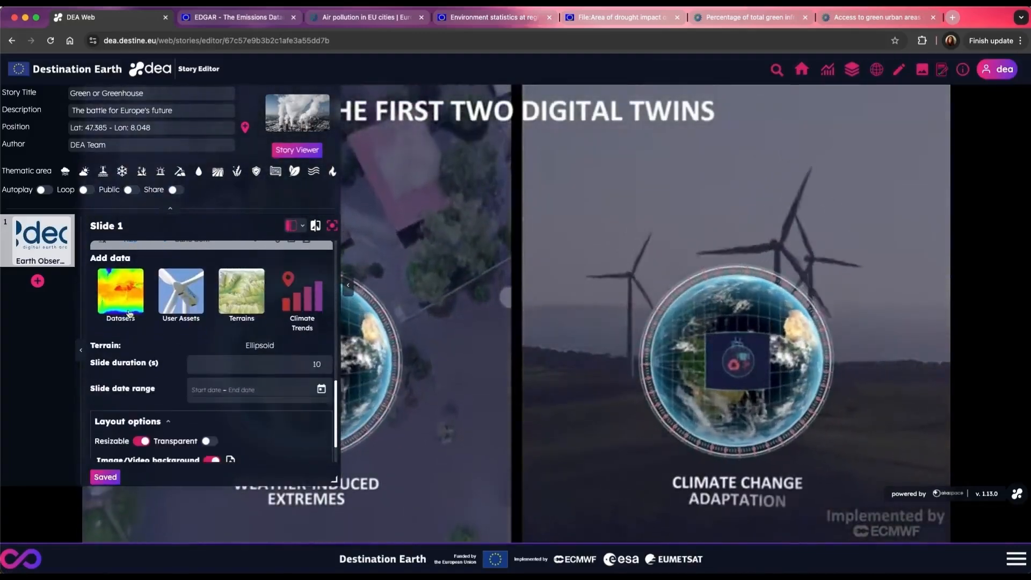
Step: Add a second slide and title it "The Air pollution issue"
scroll(169, 311, "up", 15)
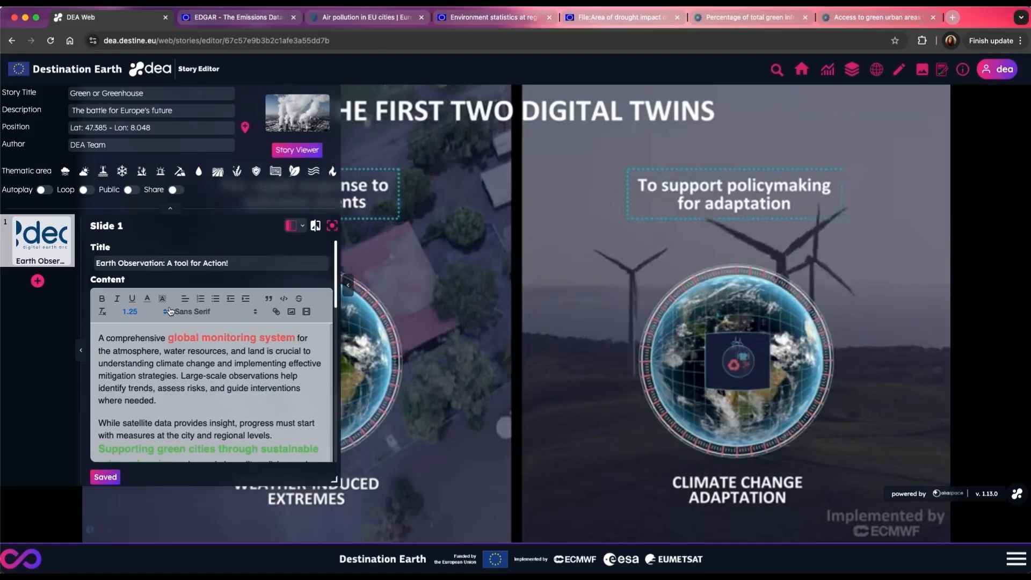
left_click(38, 280)
triple_click(107, 263)
type("T")
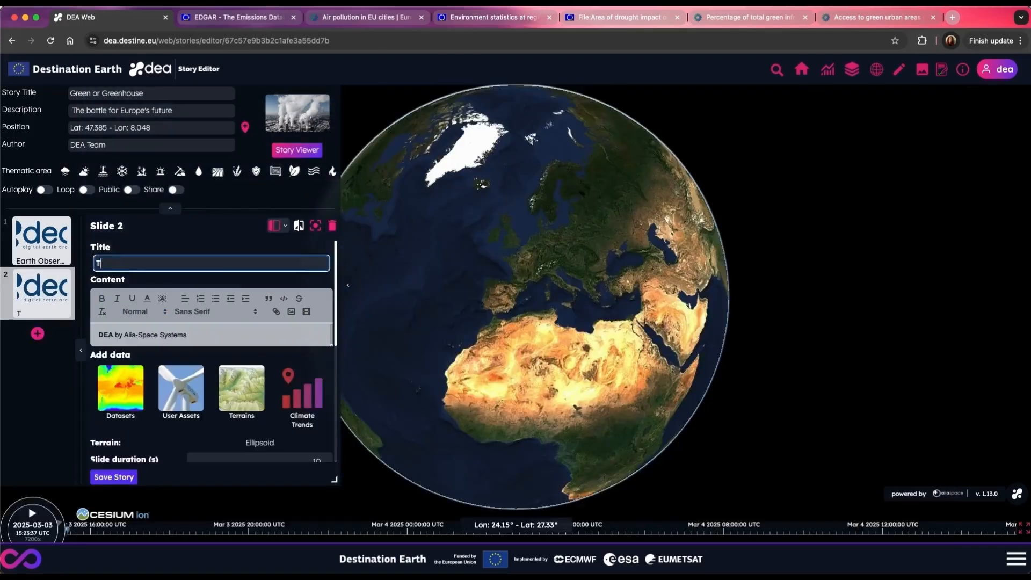
type("he Air pollution issue")
Step: Search the datasets for "cams" and add Sulphur dioxide (ppbv) to one side of slide 2's split map
left_click(129, 400)
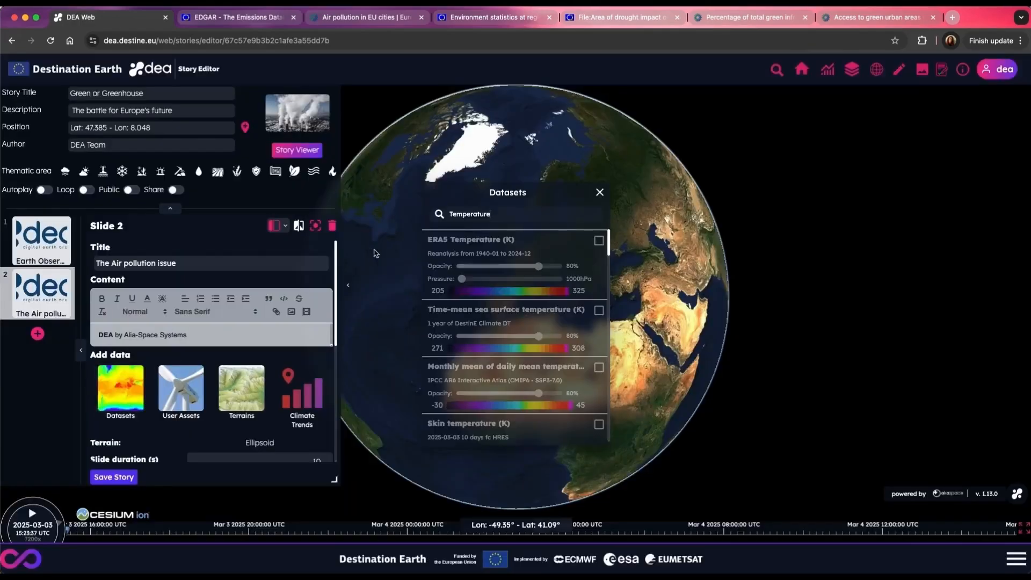
left_click_drag(504, 215, 437, 220)
type("cams")
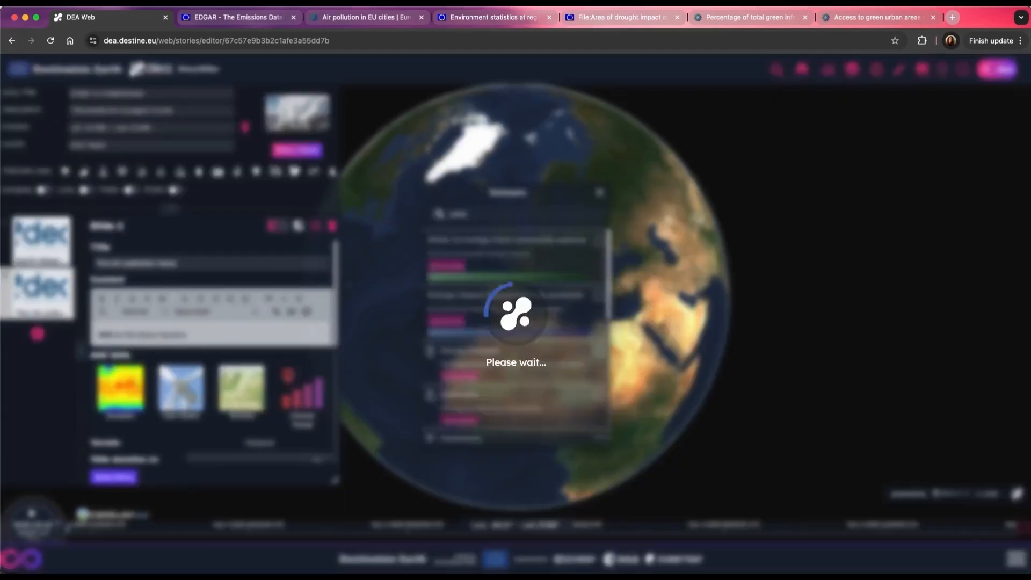
scroll(500, 293, "down", 3)
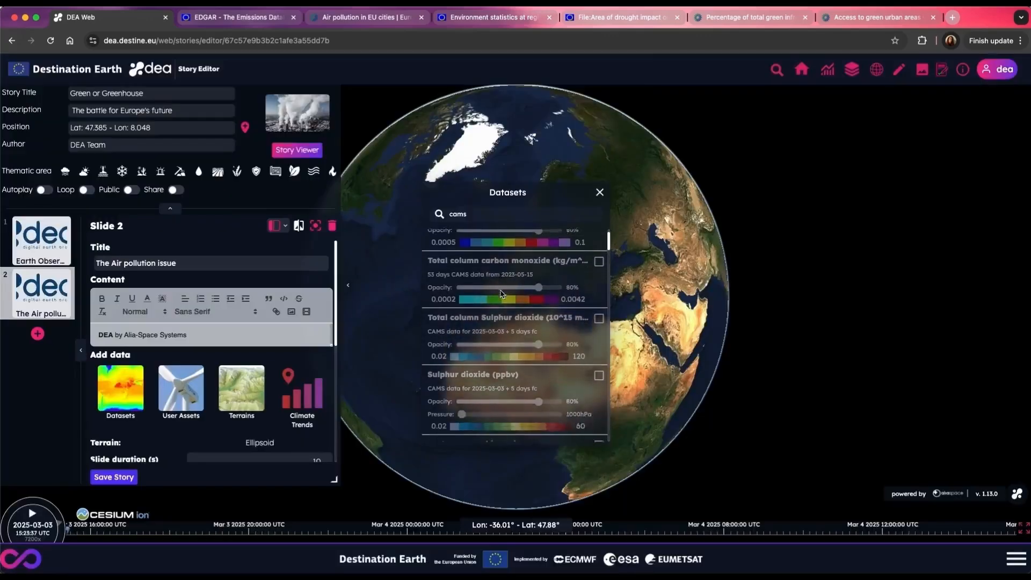
scroll(508, 293, "down", 1)
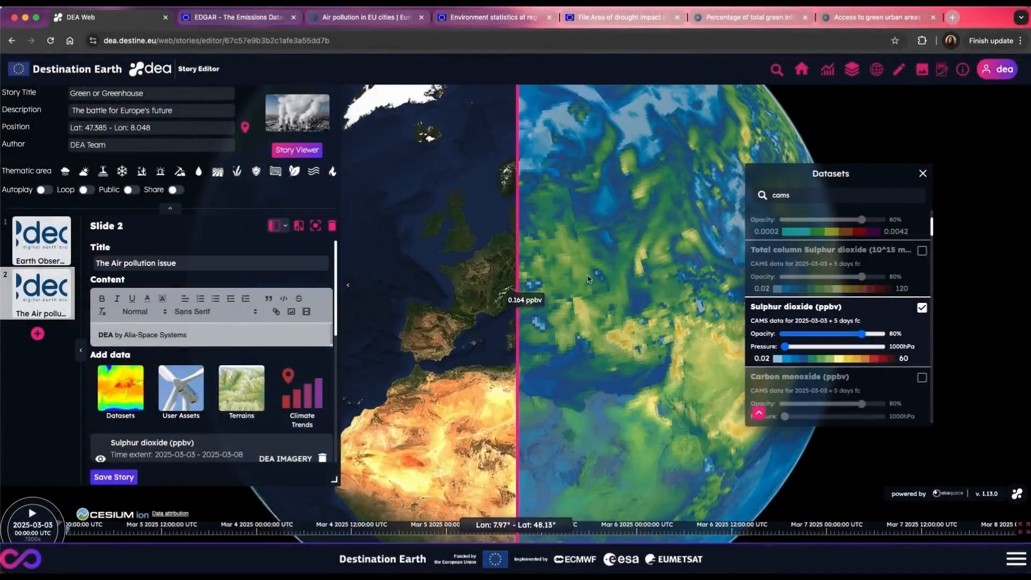
Step: Add the CAMS Particulate matter 10um dataset to the other side of the split map and close the dataset list
scroll(860, 326, "down", 4)
left_click(862, 314)
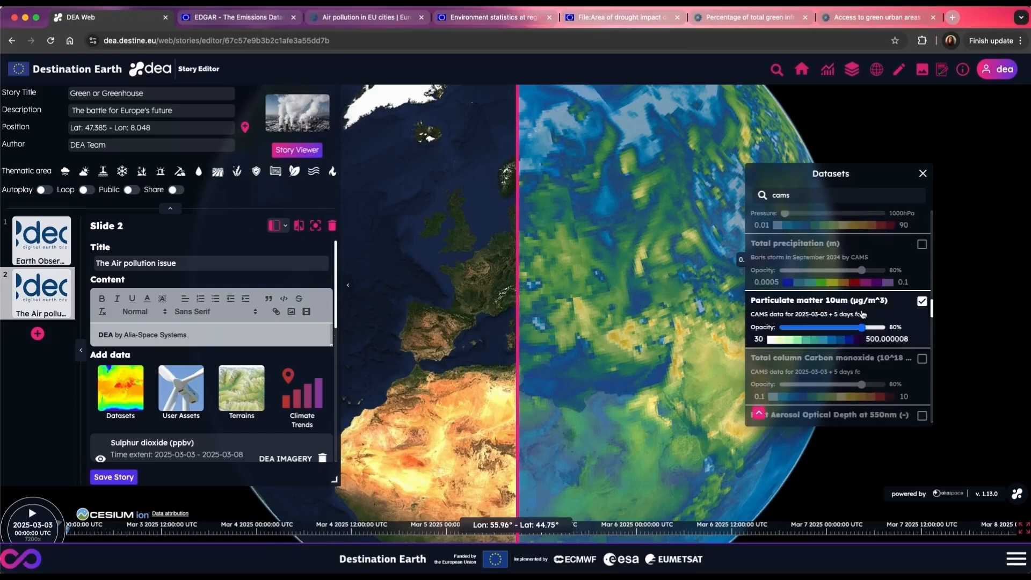
left_click(922, 174)
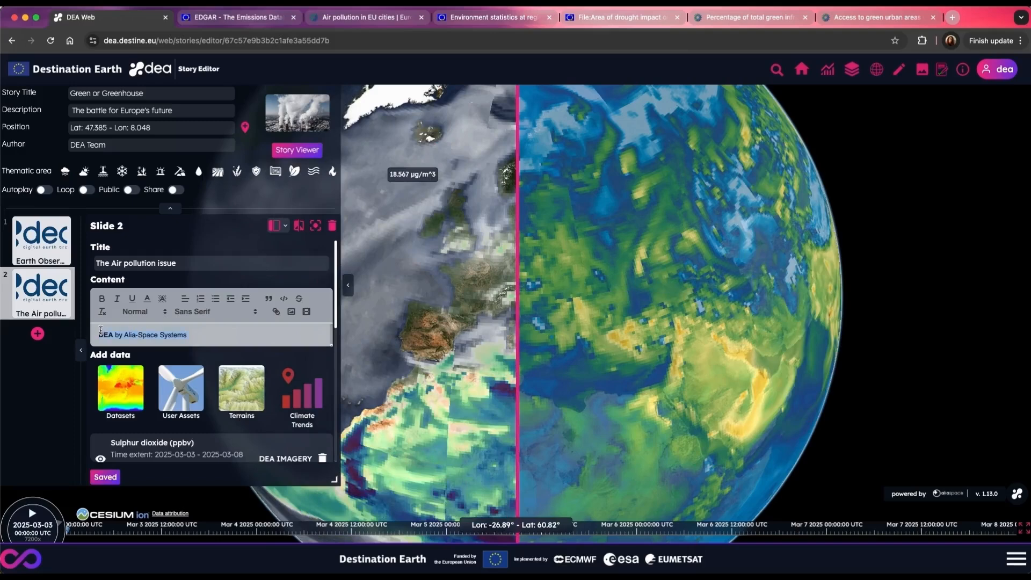
Step: Replace slide 2's placeholder content with the air pollution text from the notes
left_click(212, 332)
scroll(212, 333, "down", 1)
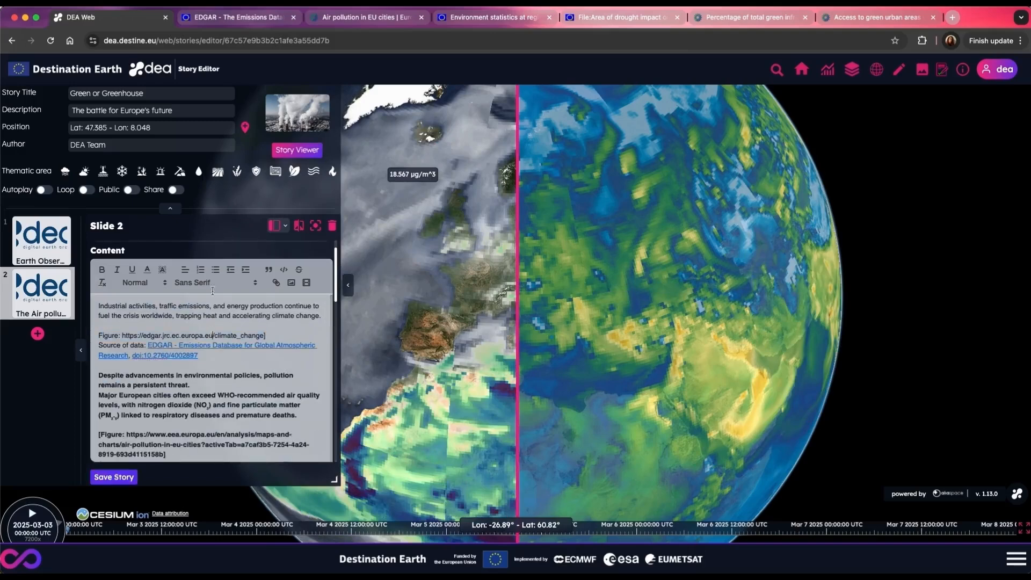
Step: Download the World CO2 emissions by sector chart from the open EDGAR page as a PNG image and return to the story editor
left_click(244, 20)
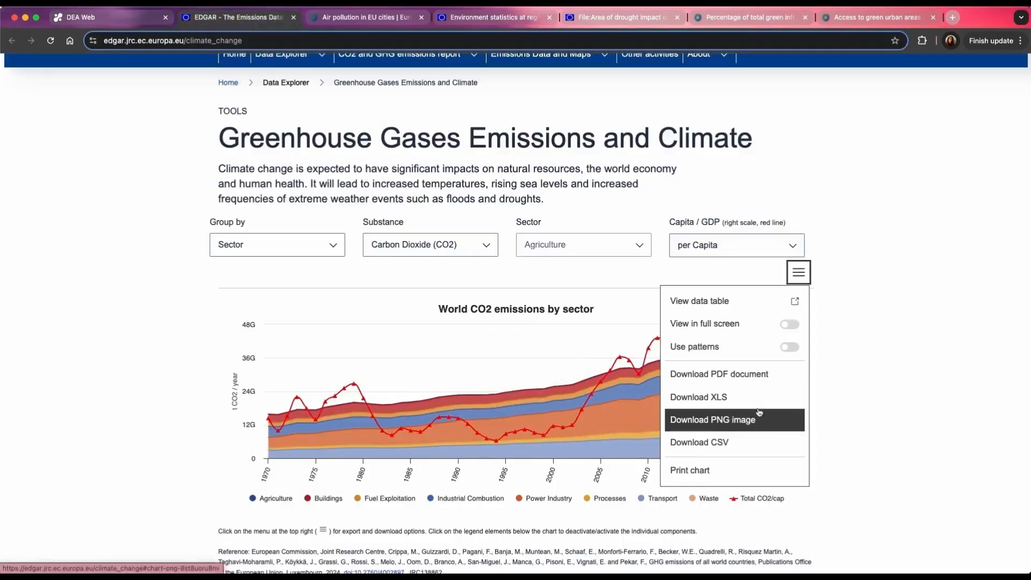
left_click(81, 17)
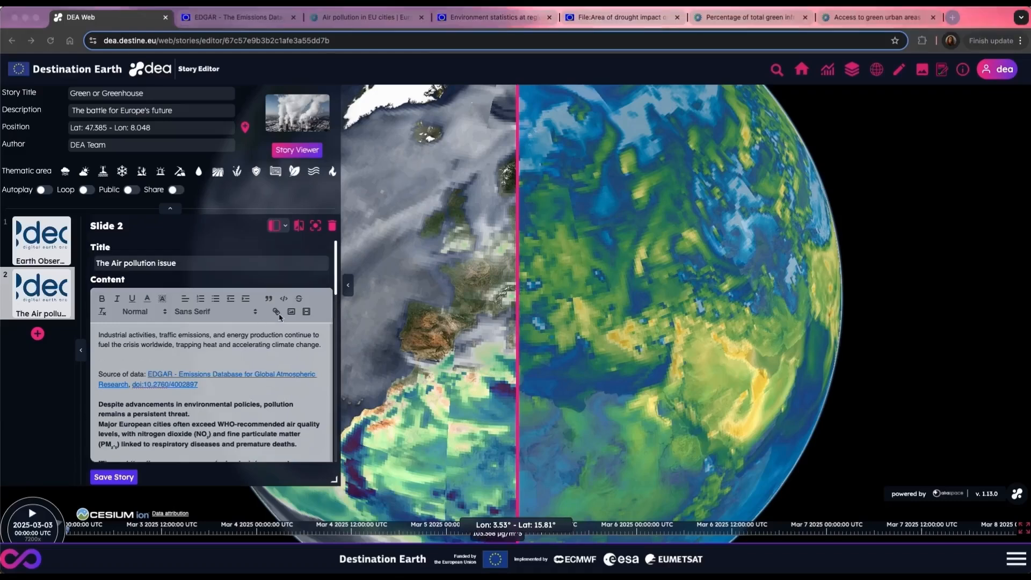
Step: Insert the image 2-1_world-ghg-emissions___.png below the first paragraph of slide 2's content
left_click(292, 315)
left_click(291, 312)
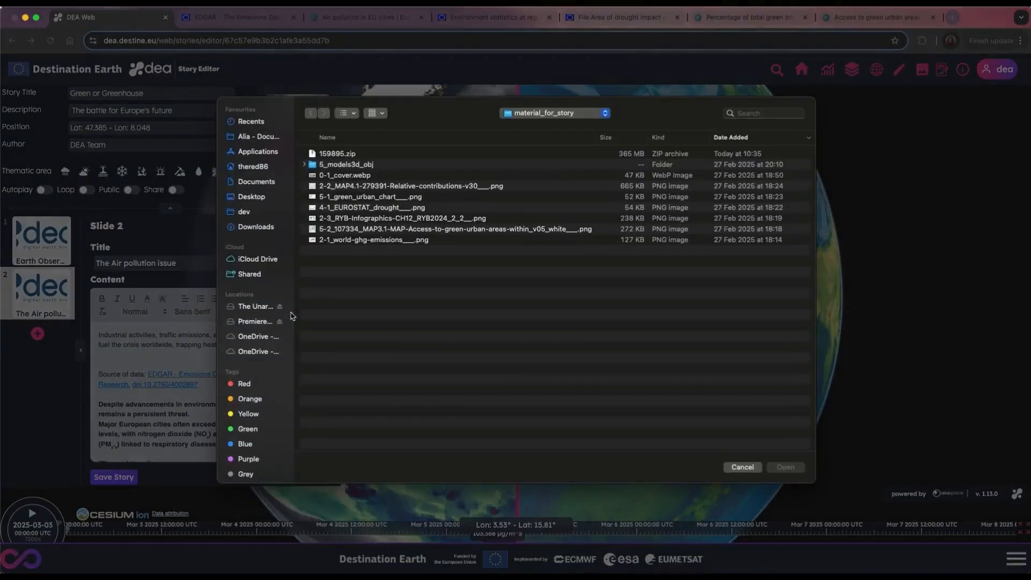
left_click(378, 240)
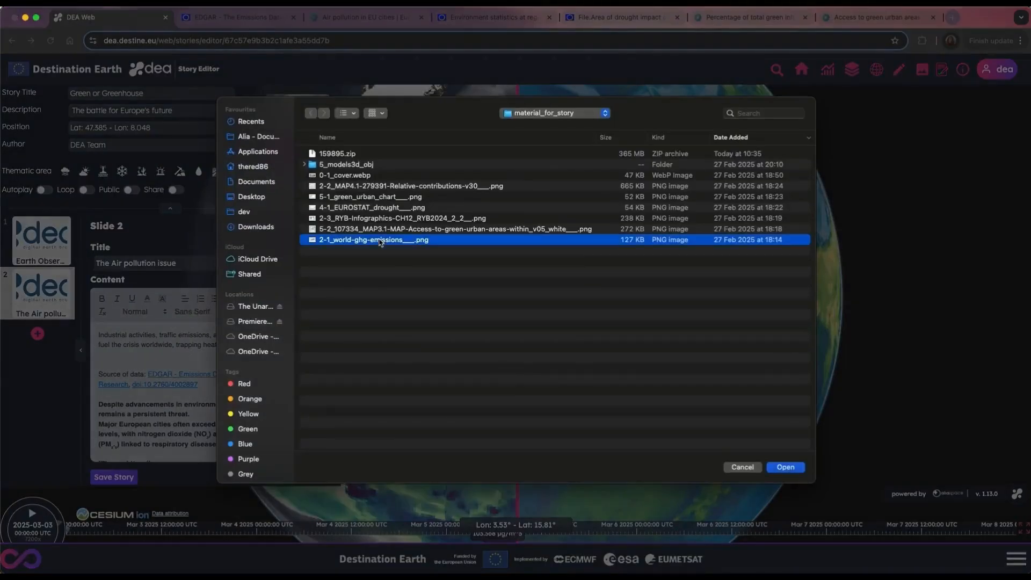
left_click(785, 467)
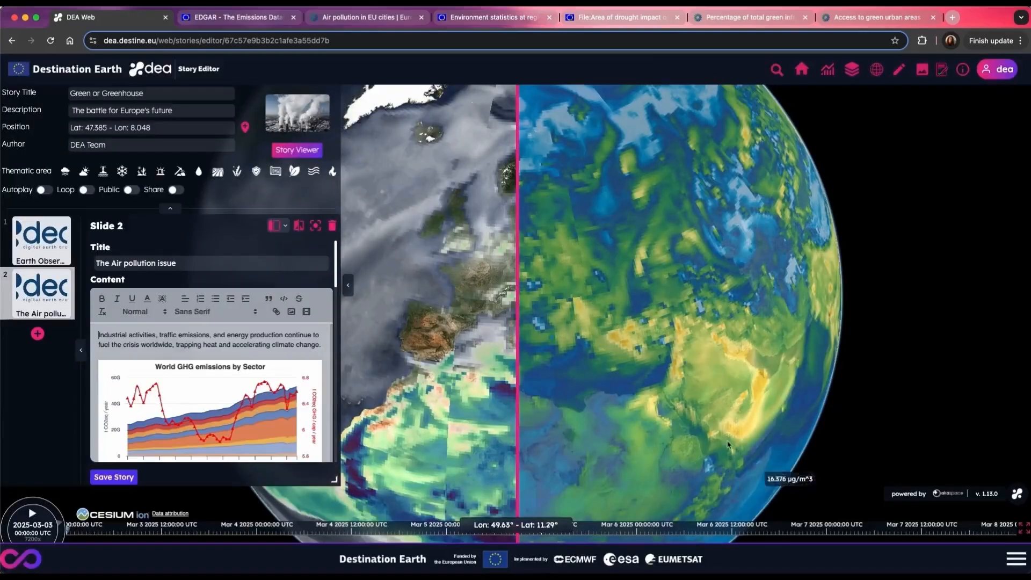
Step: Insert the downloaded EU cities air pollution map, 2-2_MAP4.1-279391-Relative-contributions-v30___.png, above its European Environment Agency source line on slide 2
scroll(318, 348, "down", 10)
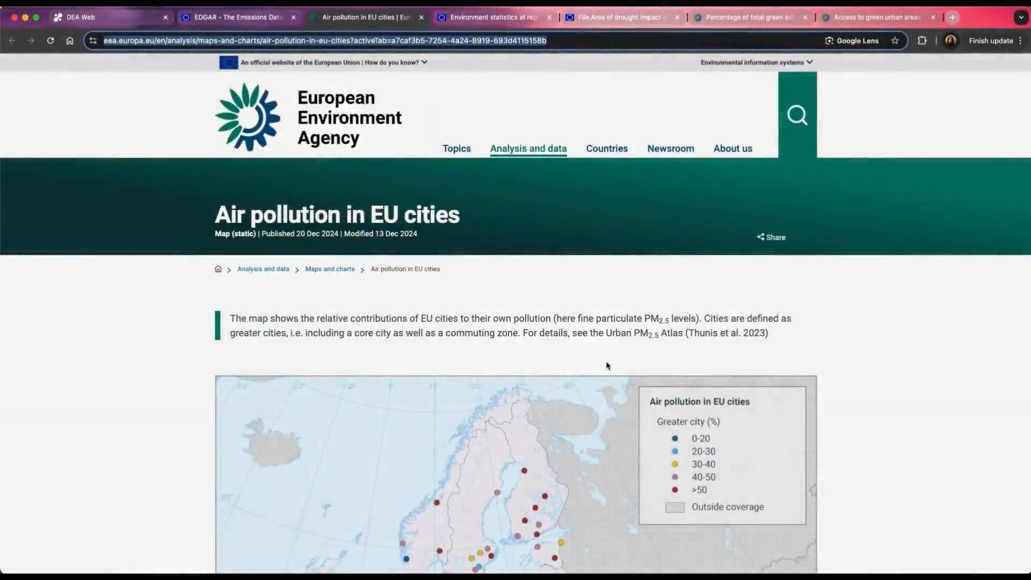
scroll(294, 352, "down", 10)
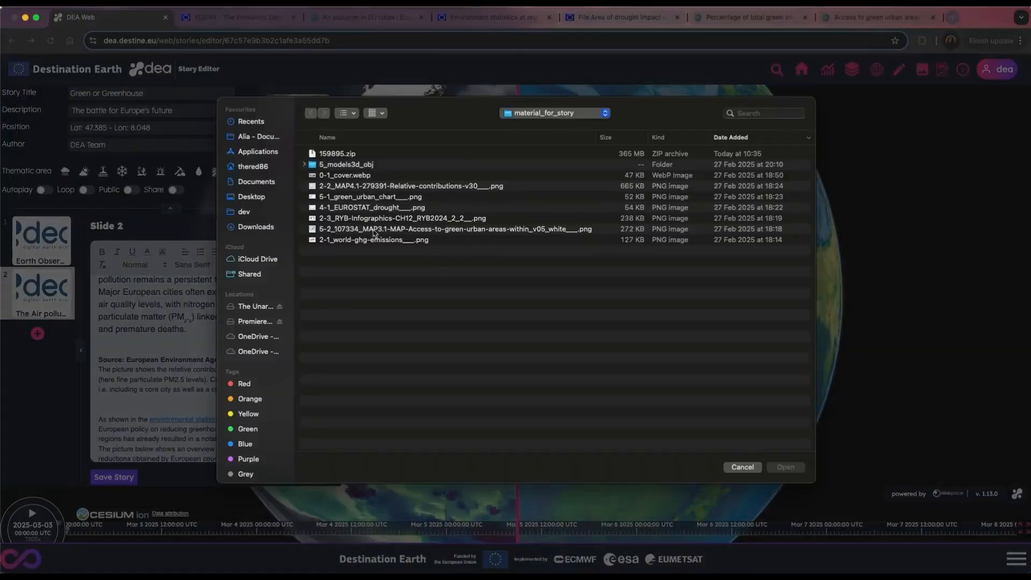
left_click(337, 187)
left_click(781, 471)
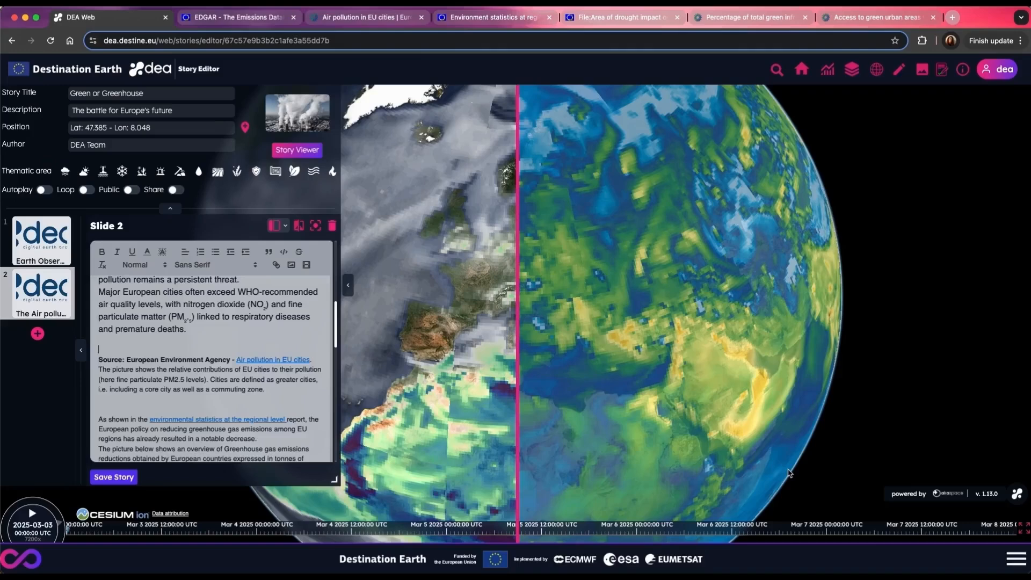
Step: Add a third slide to the story and title it with the temperature raising effect
scroll(204, 376, "down", 15)
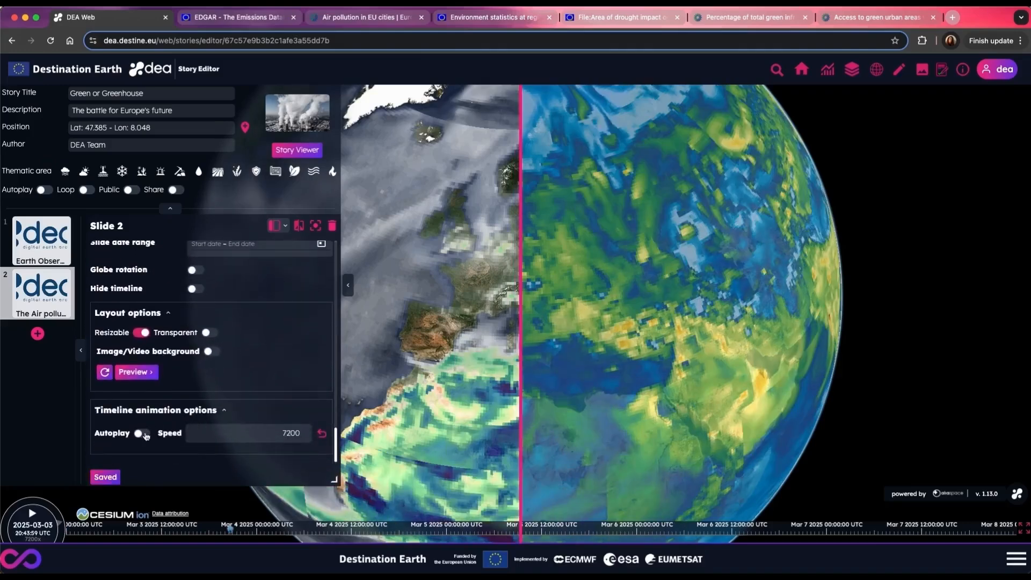
left_click(37, 333)
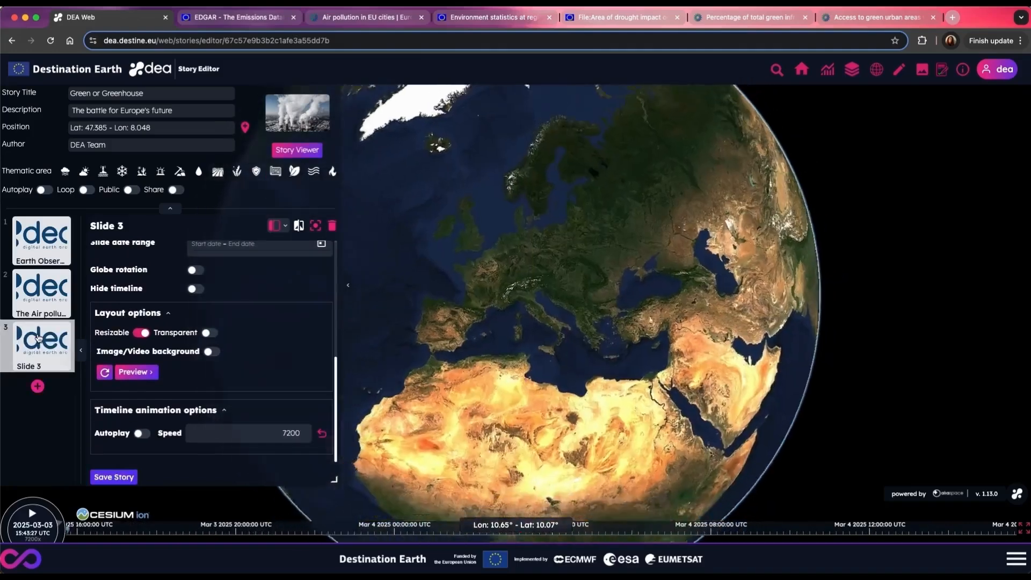
left_click_drag(141, 263, 81, 263)
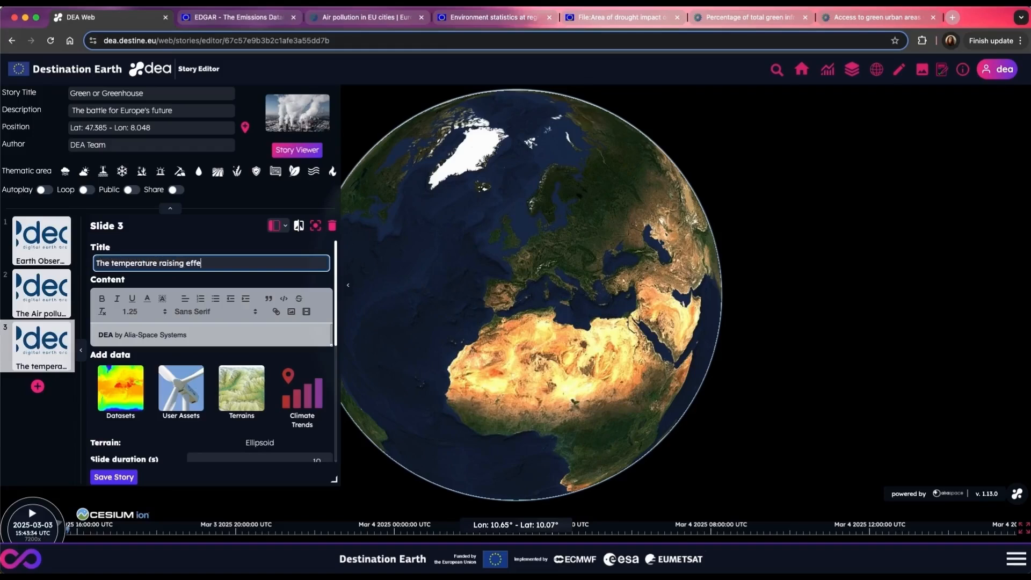
Step: Replace slide 3's placeholder content with the prepared text on rising temperatures and the climate spiral plot
left_click_drag(189, 335, 94, 335)
type("Rising temperatures are amplifying the climate crisis. The Mediterranean Sea is warming alarmingly, disrupting marine ecosystems, fueling extreme weather events, and destabilizing the delicate balance between land and sea.  The climate spiral plot of a 2-metre temperature from the ERA5 reanalysis data shows the temperature anomaly concerning the pre-industrial reference period over a century. As the graph shows, the 1.5 Celsius threshold of the Paris Agreement was reached on a global scale in 2024. This fact demands our attention, as it marks a decisive turning point for the health of our planet.")
scroll(192, 382, "down", 1)
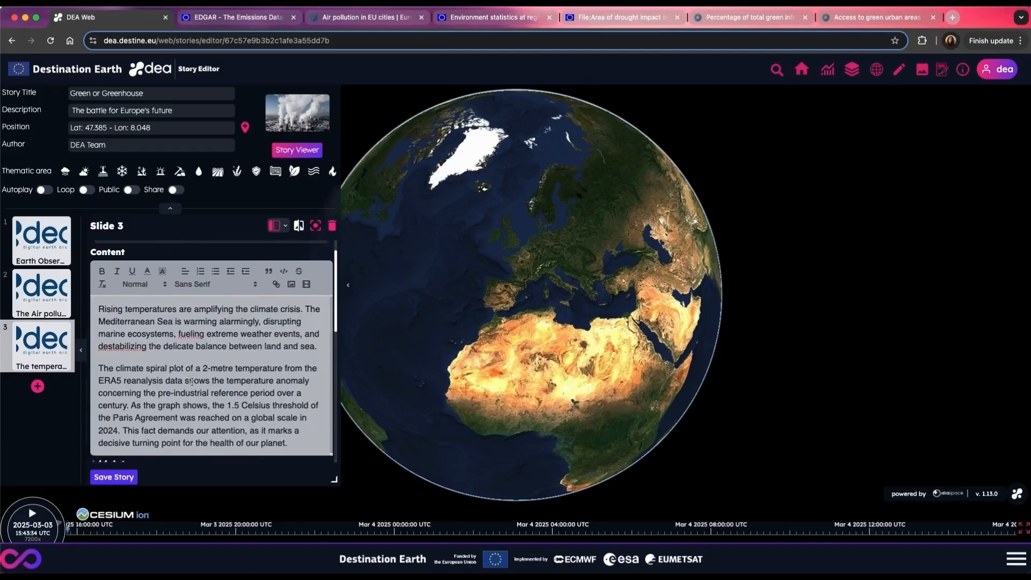
scroll(192, 383, "down", 1)
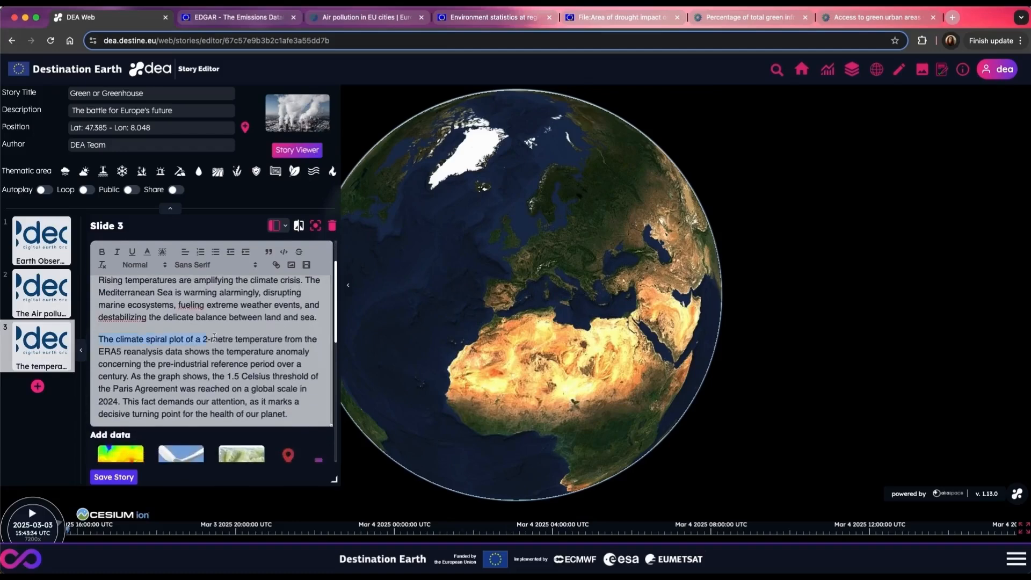
Step: Start a new line below slide 3's text and generate the Climate Trends monthly spiral plot of ERA5 2 metre temperature
scroll(323, 380, "down", 5)
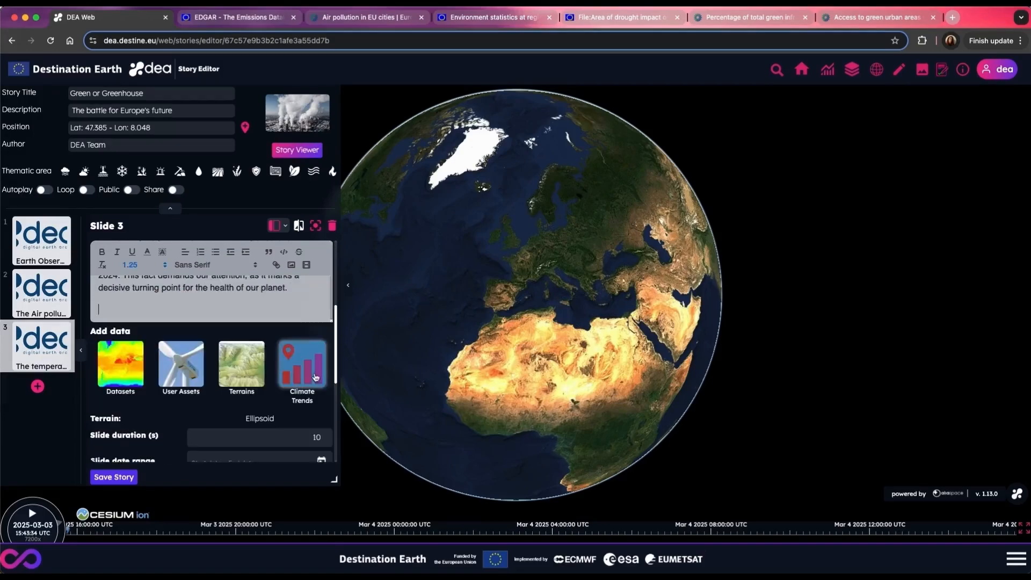
left_click(315, 378)
left_click(566, 325)
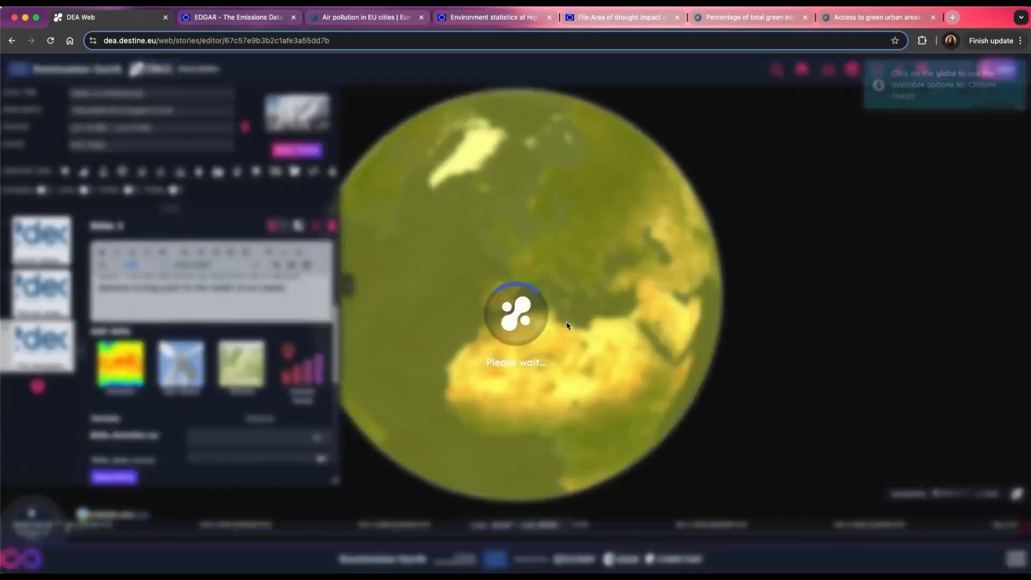
left_click(471, 268)
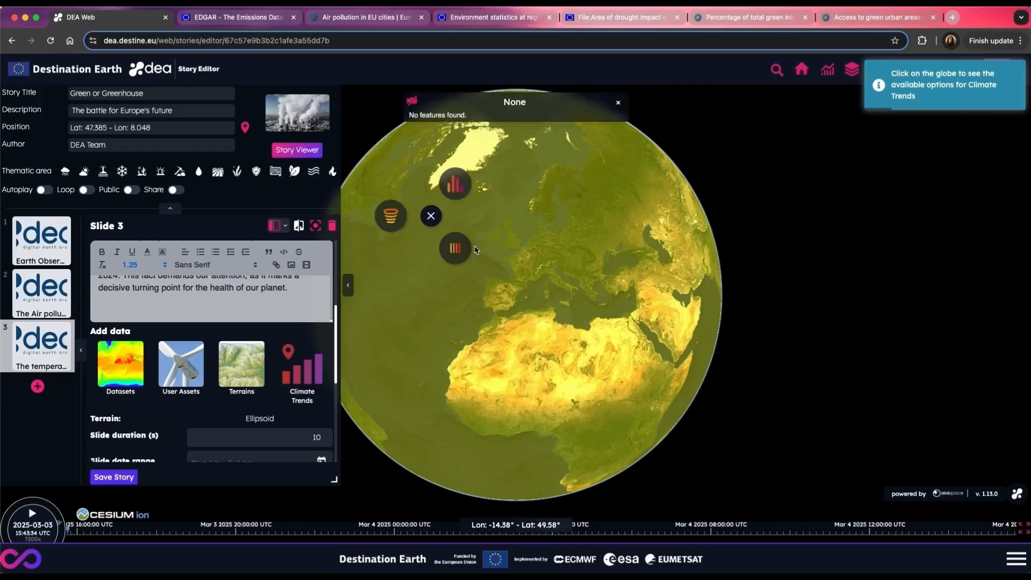
left_click(457, 248)
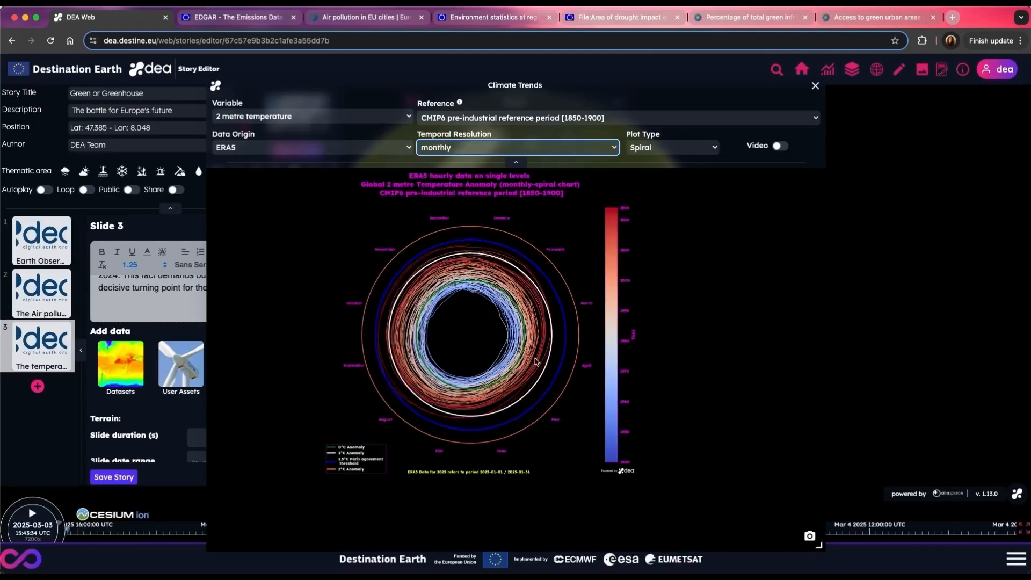
Step: Place the spiral plot in slide 3's content, close Climate Trends and save the story
left_click_drag(536, 361, 183, 322)
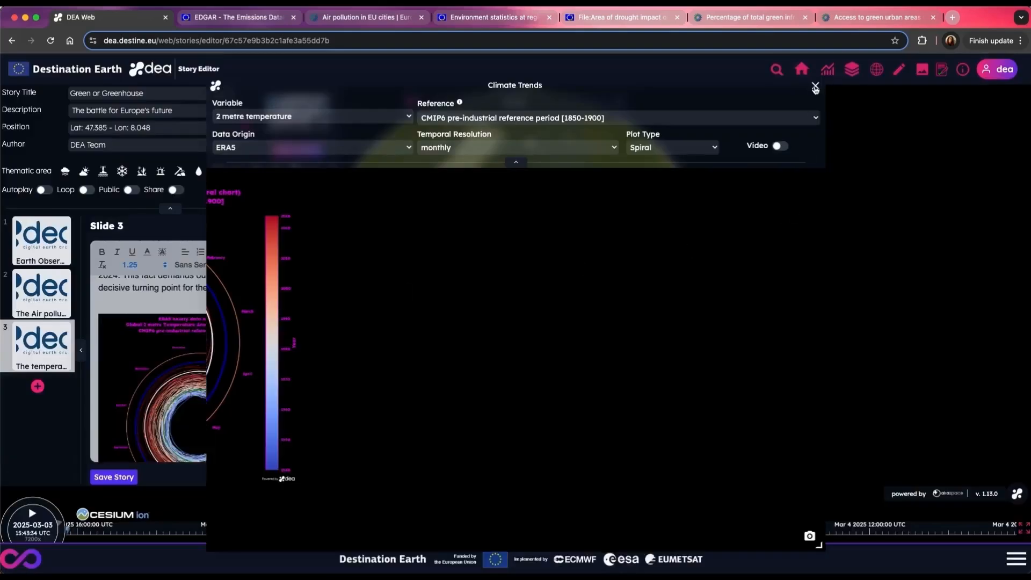
left_click(815, 85)
left_click(113, 478)
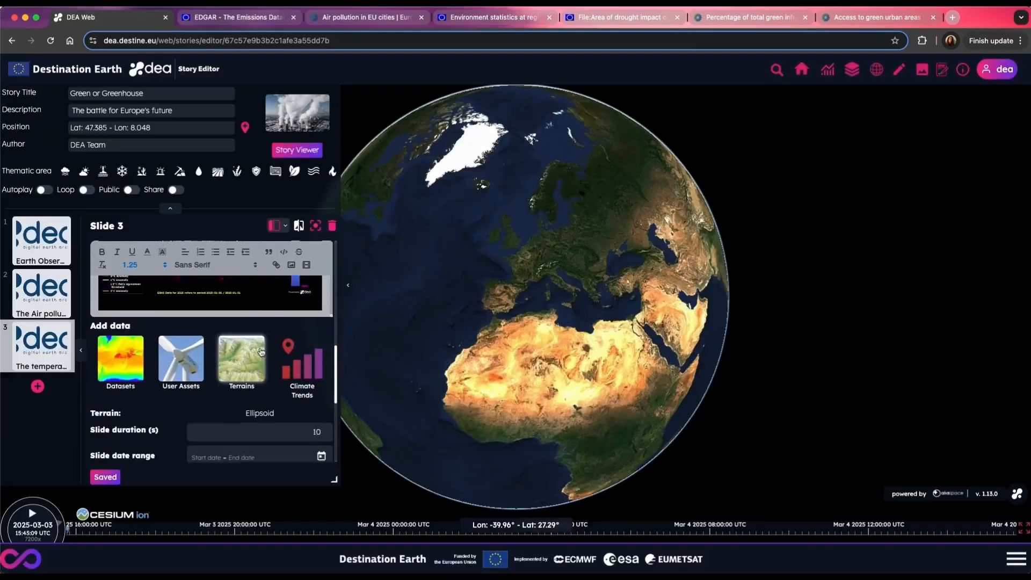
Step: Search the datasets for "Sea surface", add Time-mean sea surface temperature (K) to slide 3 and close the dataset list
left_click(120, 347)
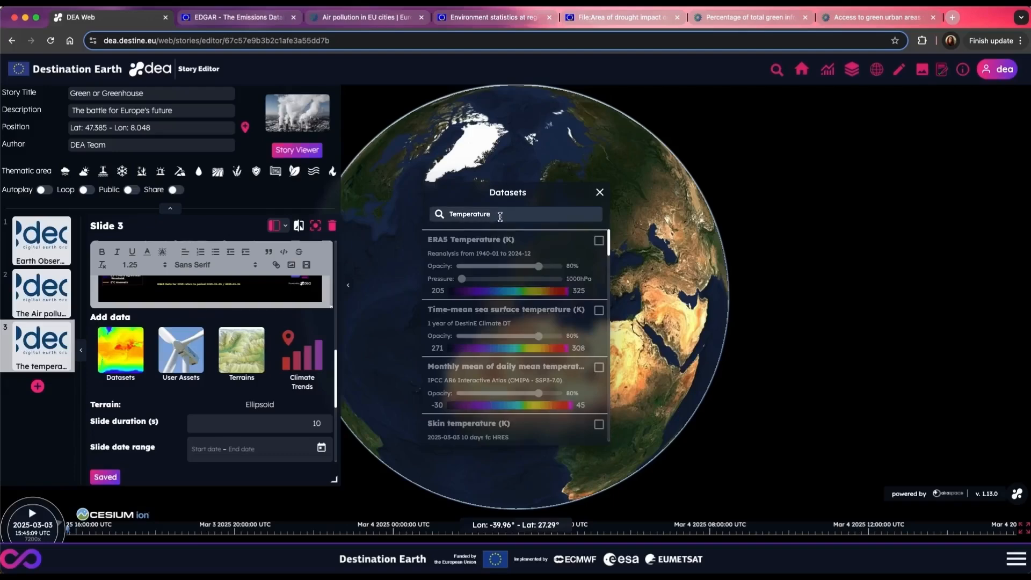
double_click(499, 216)
type("Sea surface")
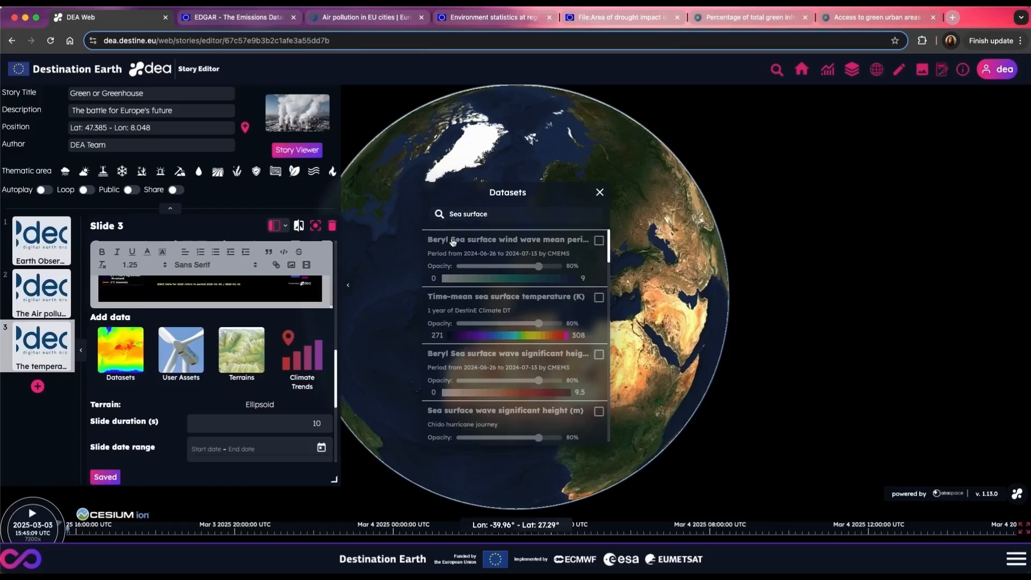
left_click(505, 292)
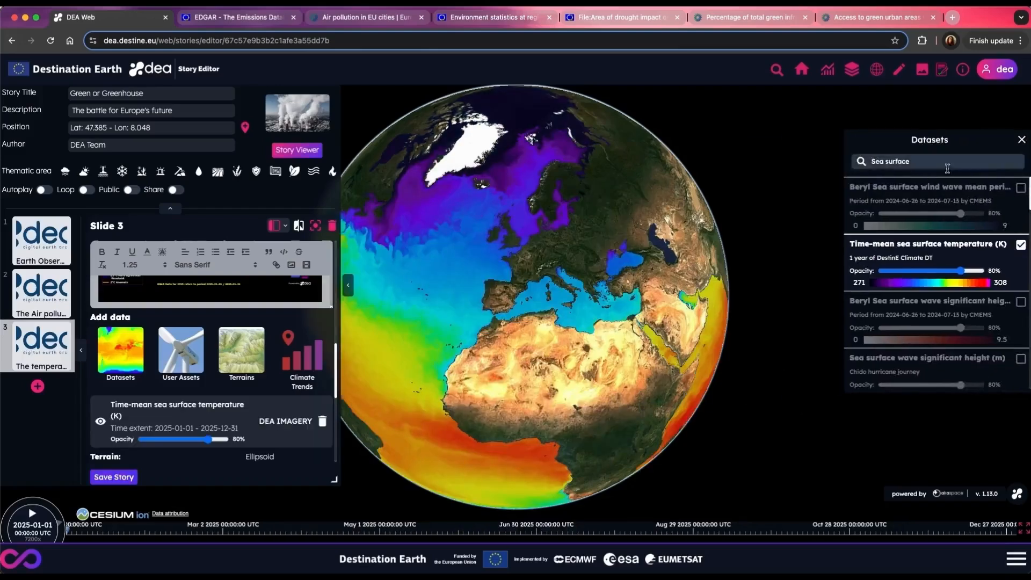
left_click(1022, 139)
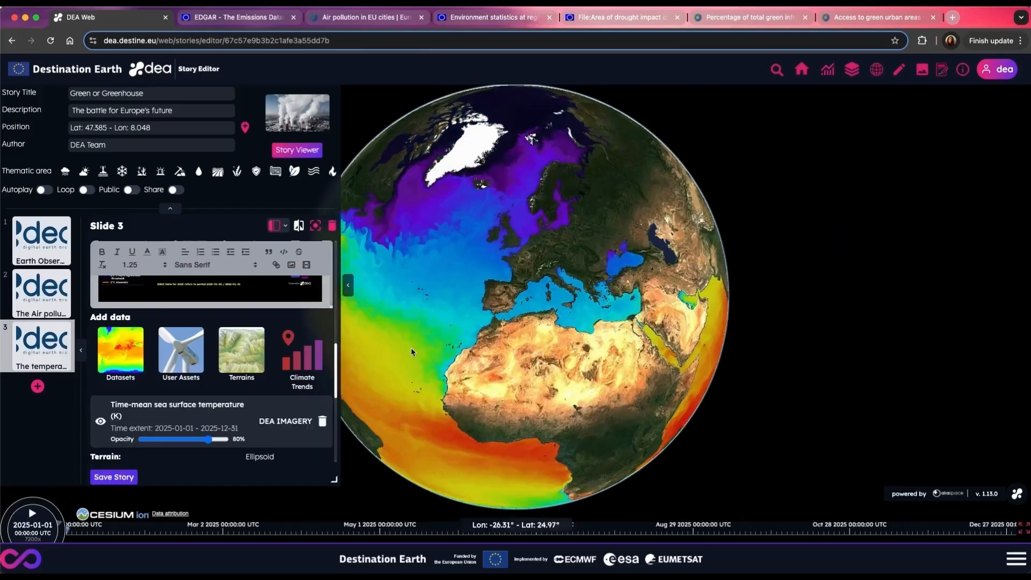
Step: Enable globe rotation for slide 3 and capture the current globe view for the slide
scroll(212, 424, "down", 5)
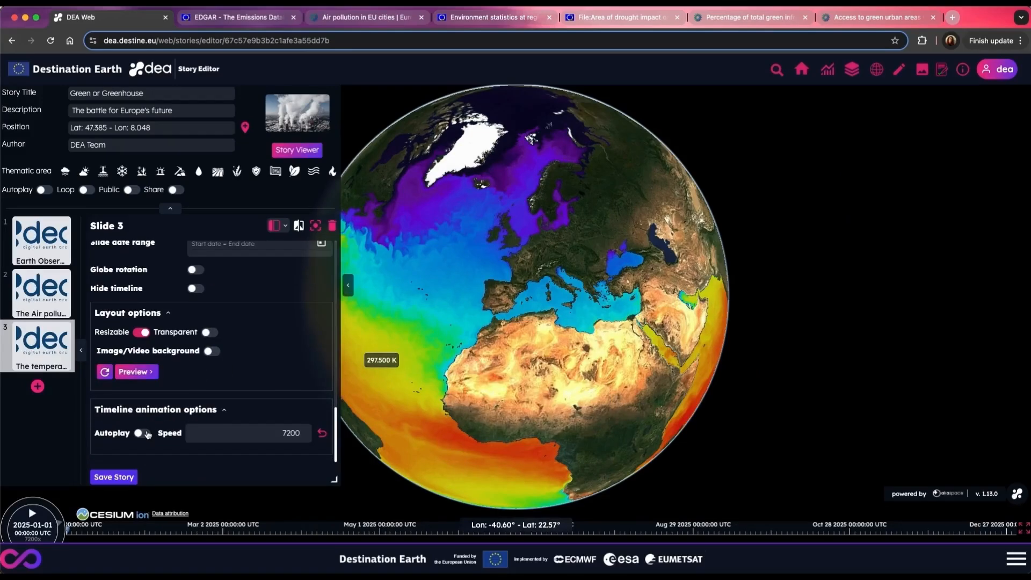
scroll(201, 328, "up", 1)
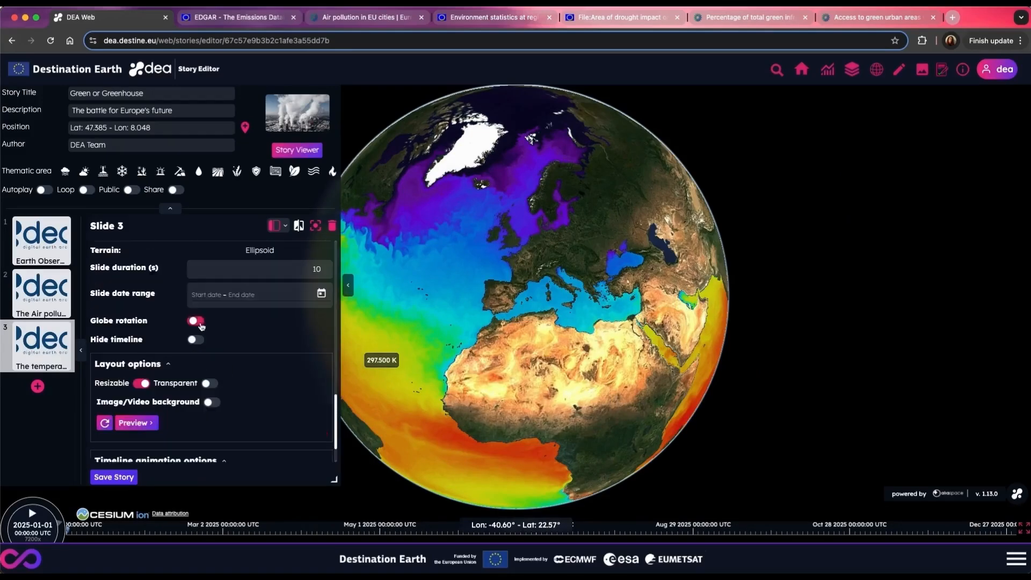
left_click(195, 320)
left_click(316, 226)
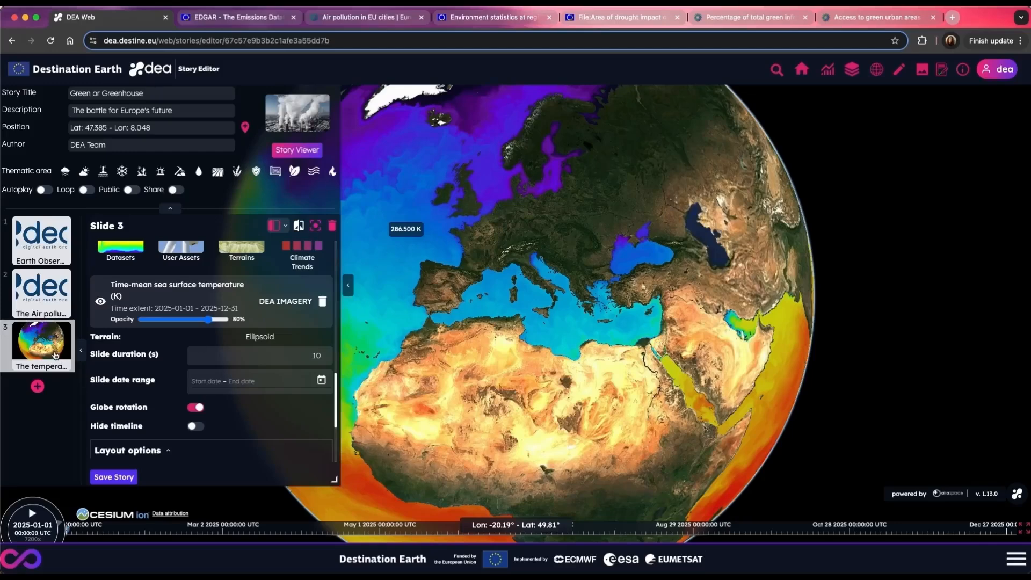
Step: Capture the split map view for slide 2 and recapture slide 3 with the globe zoomed out
left_click(39, 310)
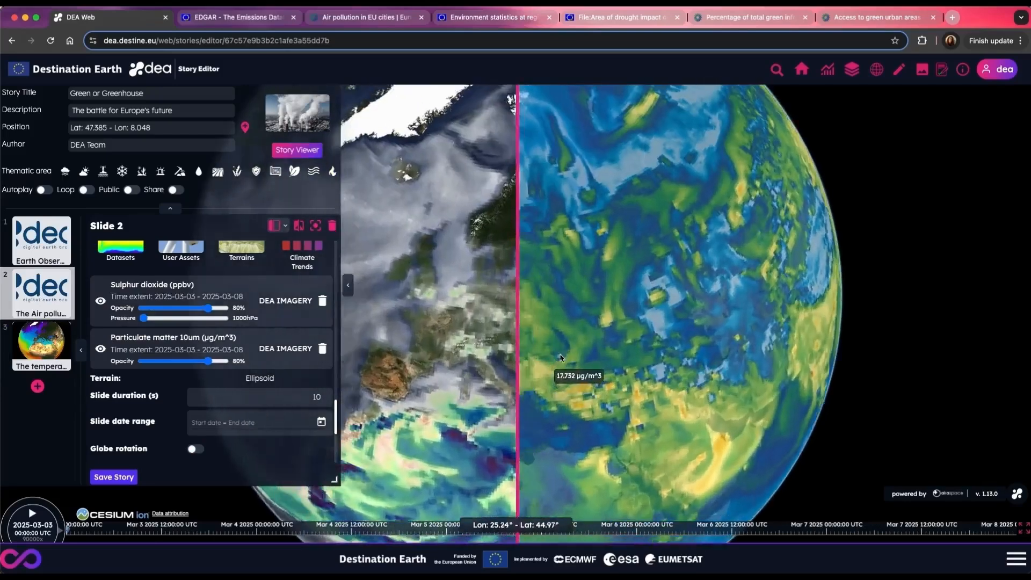
mouse_move(520, 382)
left_mouse_down()
mouse_move(565, 383)
mouse_move(528, 370)
left_mouse_up()
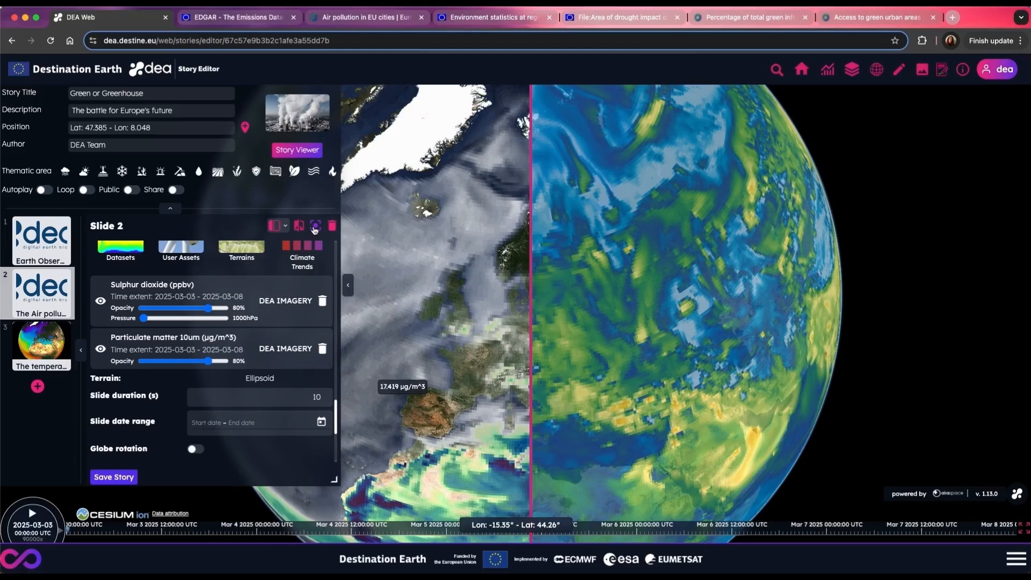
left_click(315, 227)
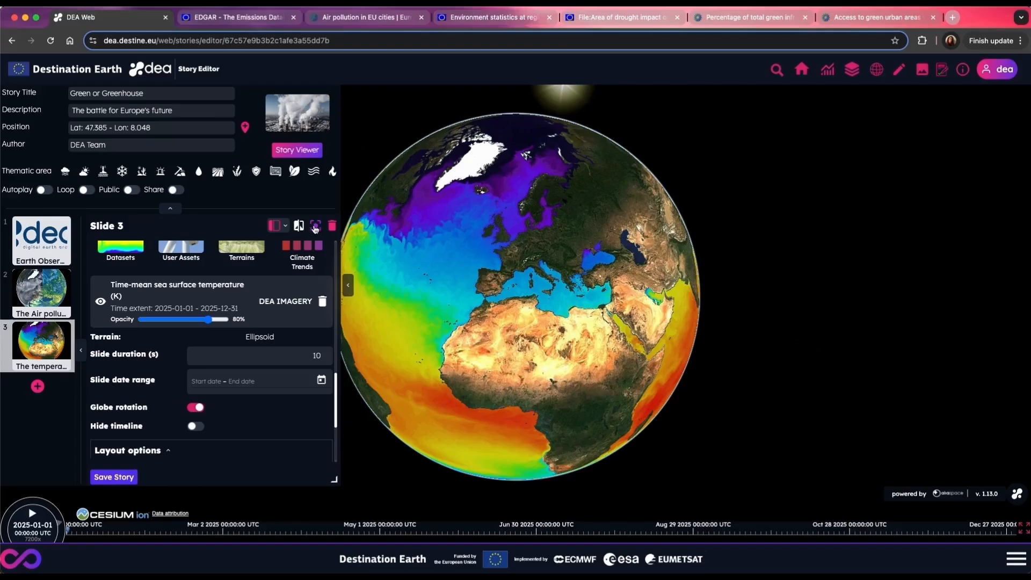
left_click(315, 226)
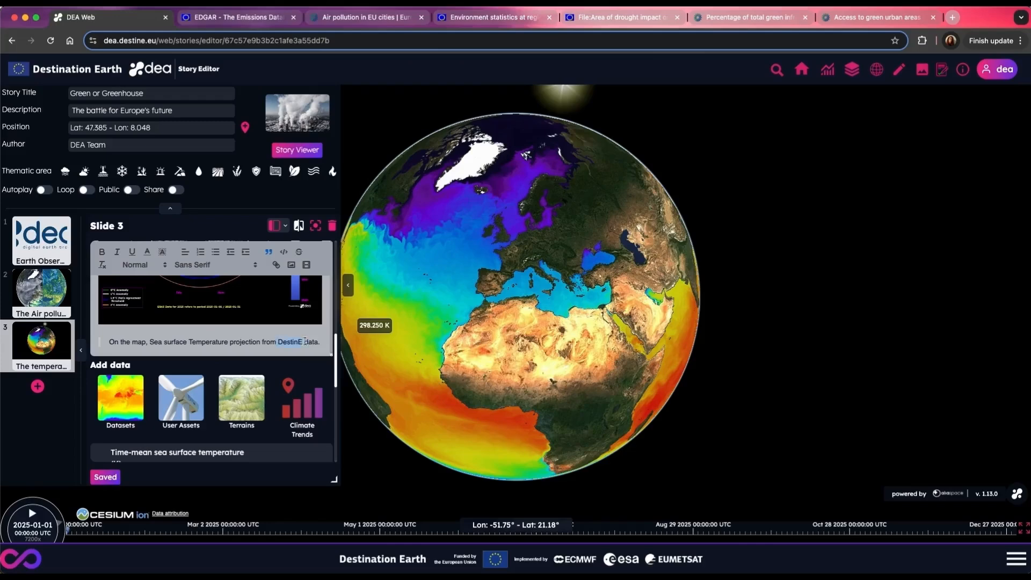
Step: Copy the DestinE Climate DT data attribution into slide 3's sea surface temperature caption and format the caption as a blockquote
left_click(175, 514)
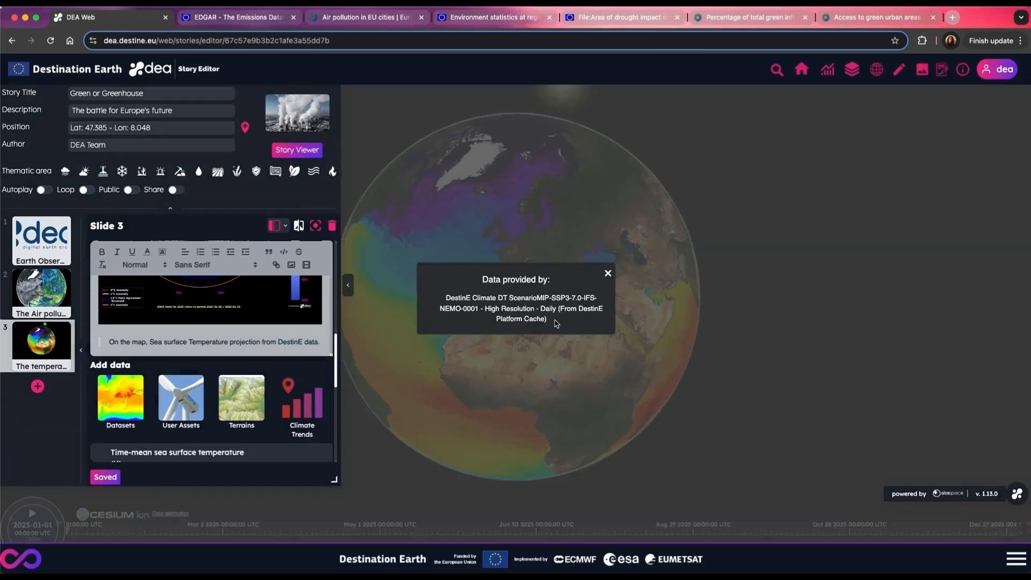
left_click_drag(500, 318, 443, 302)
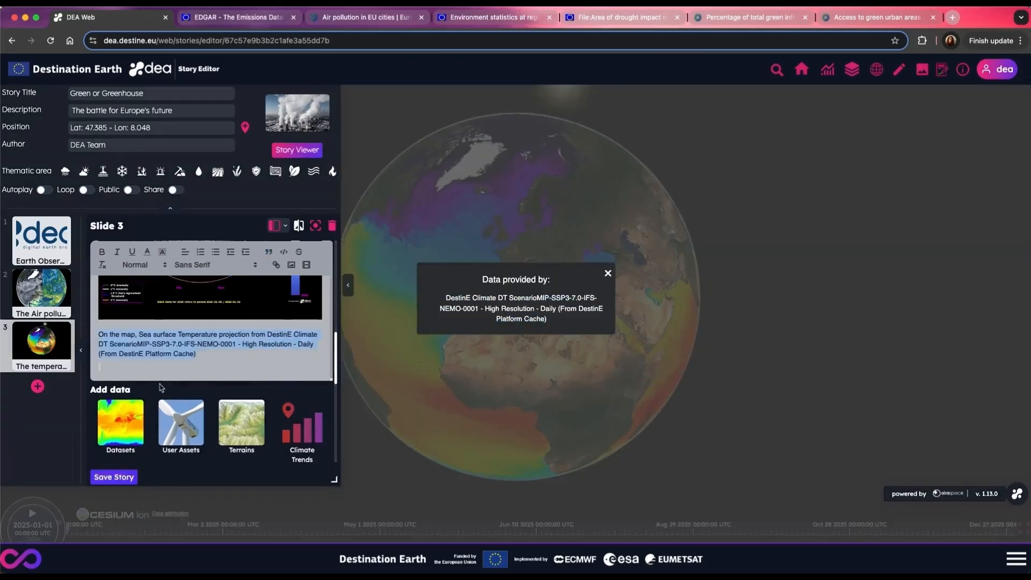
left_click(269, 253)
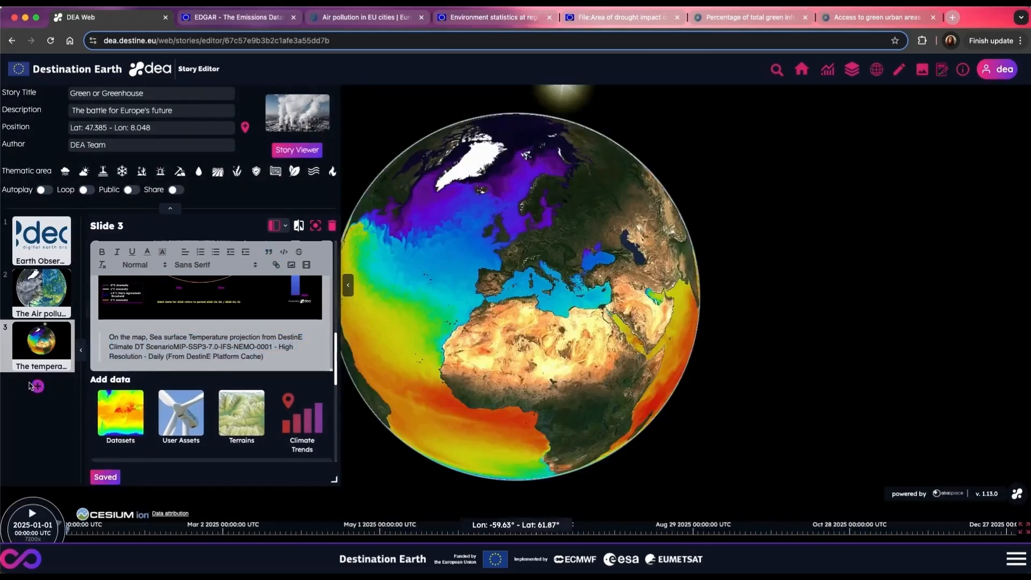
Step: Add a fourth slide and title it "Vegetation as life hope"
left_click(37, 387)
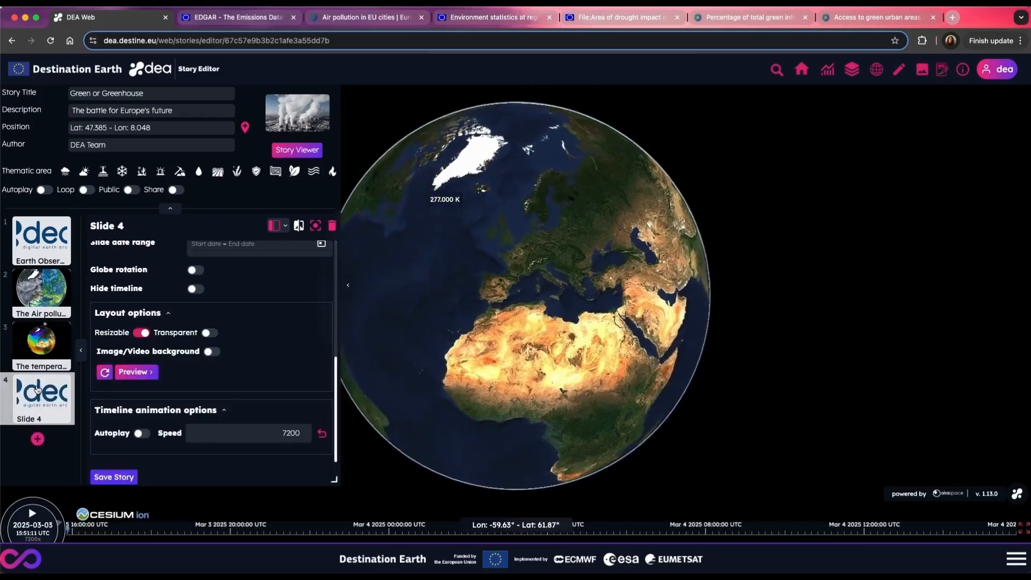
scroll(137, 347, "up", 1)
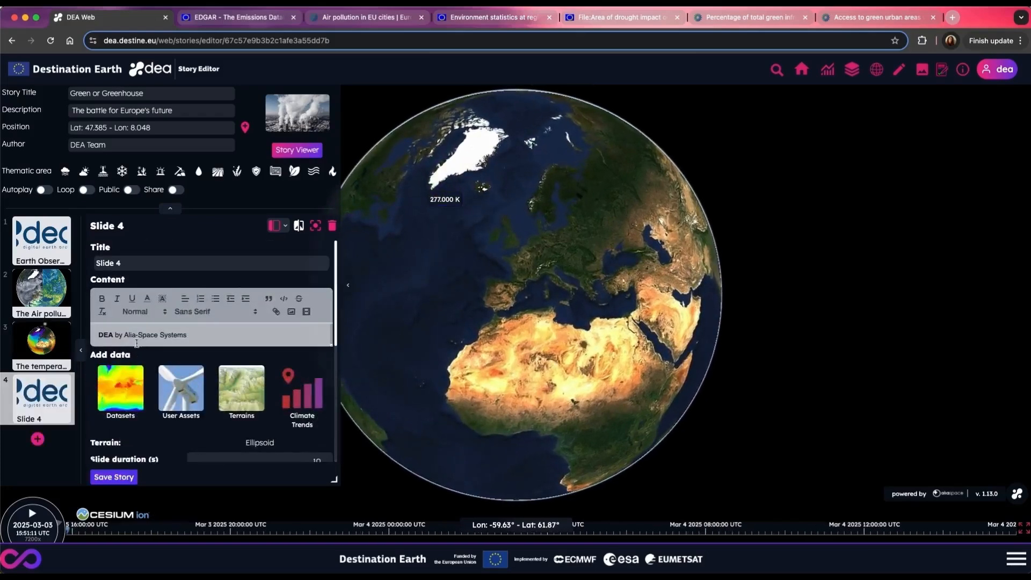
triple_click(125, 262)
type("Vegetation as lif")
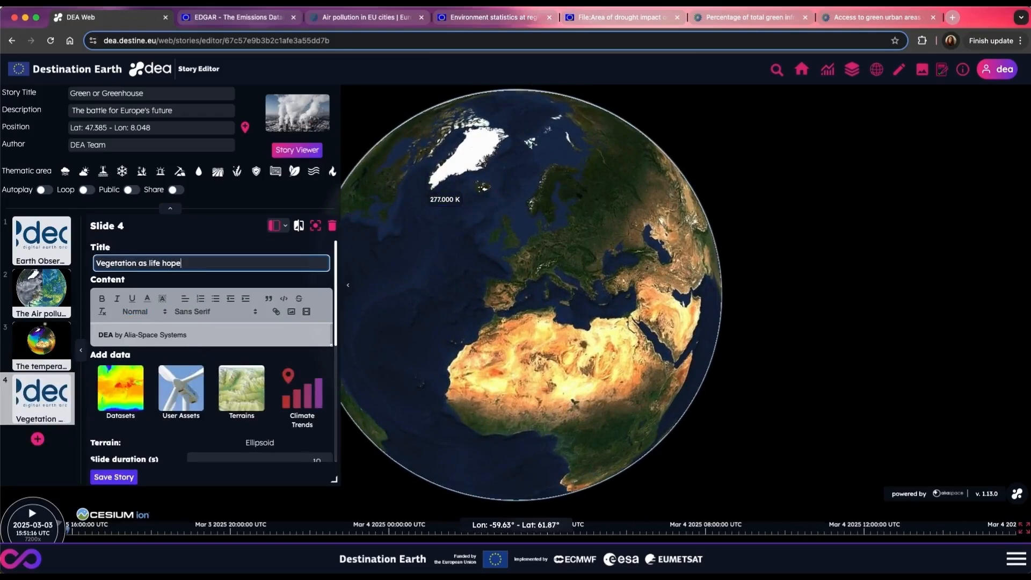
Step: Replace slide 4's default content with the prepared text on deforestation and vegetation health
left_click_drag(193, 335, 122, 331)
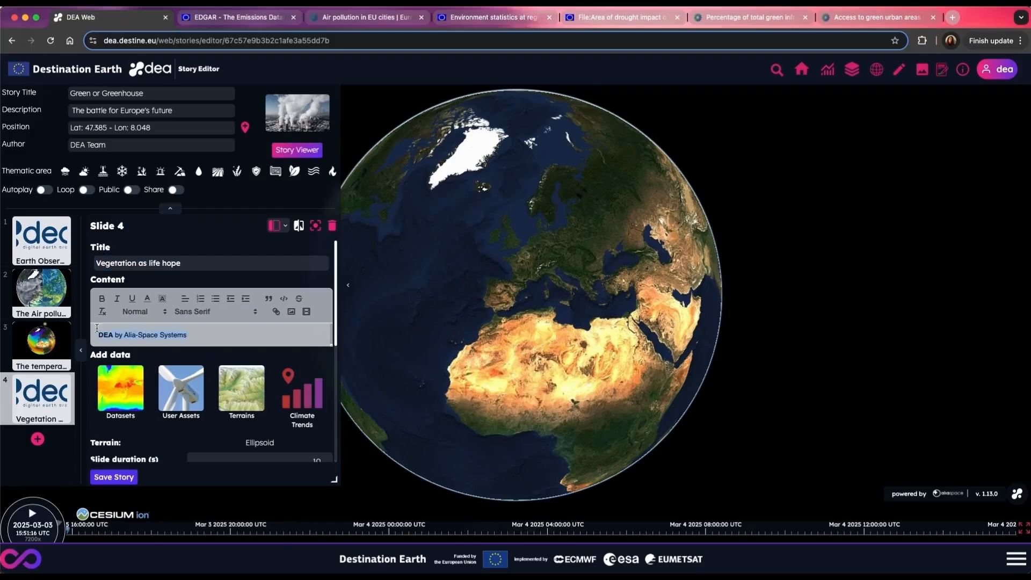
key("ctrl+v")
scroll(214, 376, "down", 3)
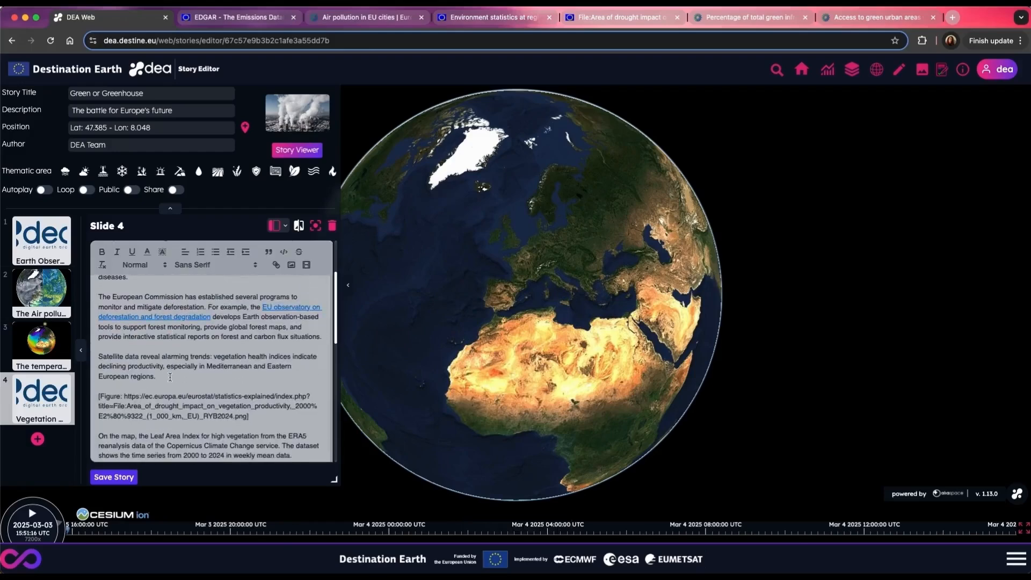
Step: Replace the figure placeholder link in slide 4's text with the image 4-1_EUROSTAT_drought___.png
left_click(646, 22)
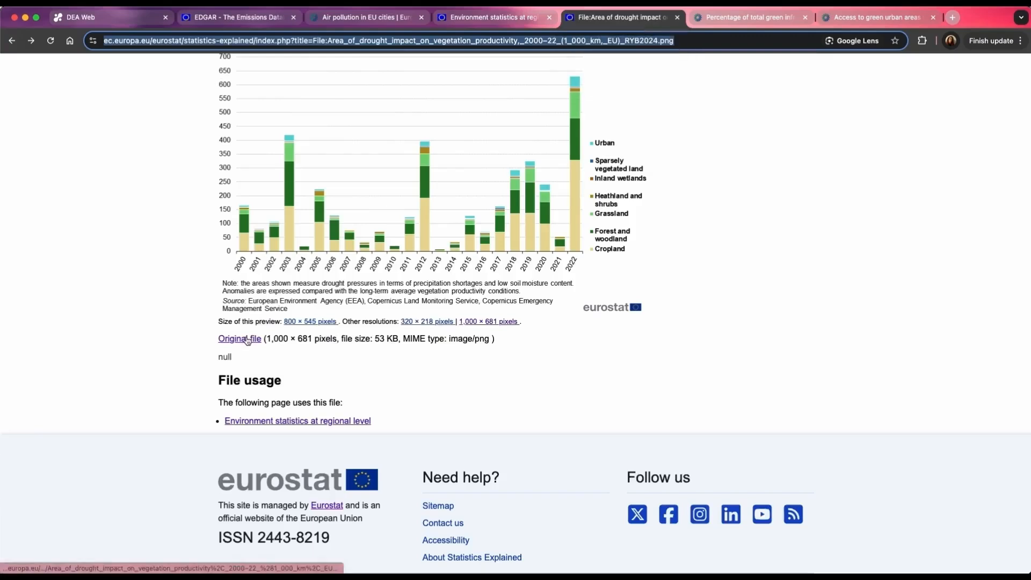
left_click(133, 20)
triple_click(132, 394)
key("BackSpace")
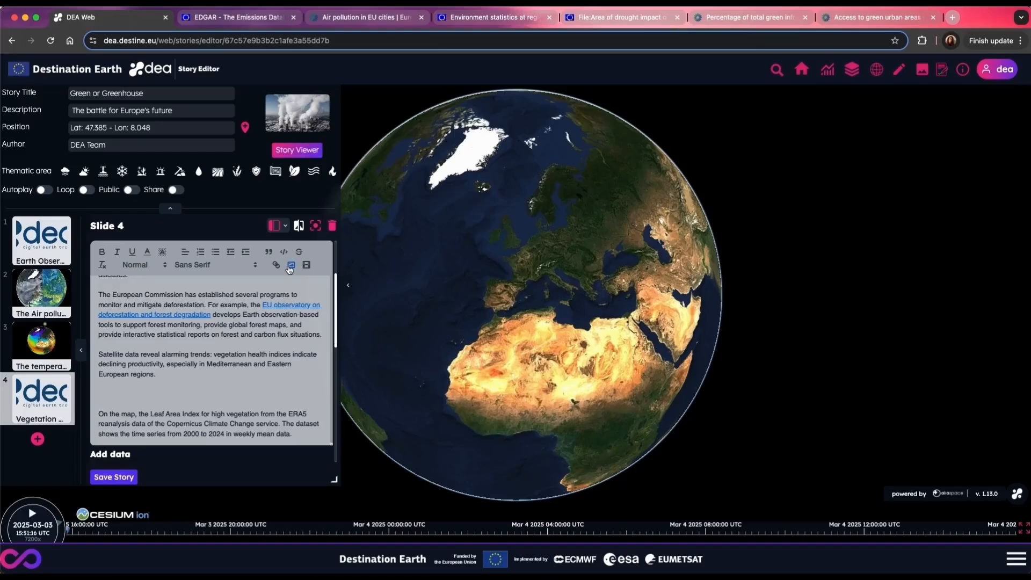
left_click(290, 266)
left_click(407, 208)
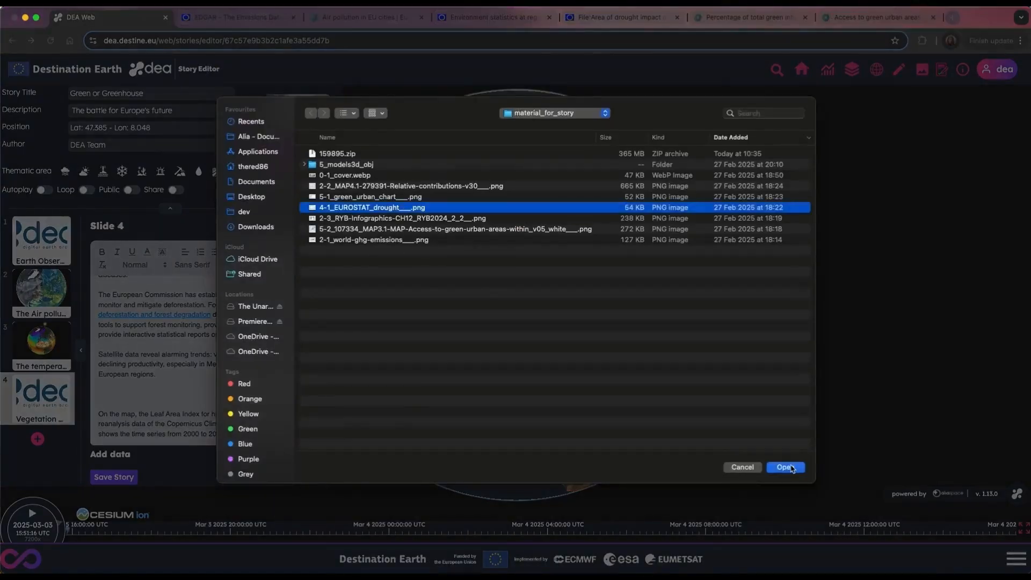
left_click(785, 467)
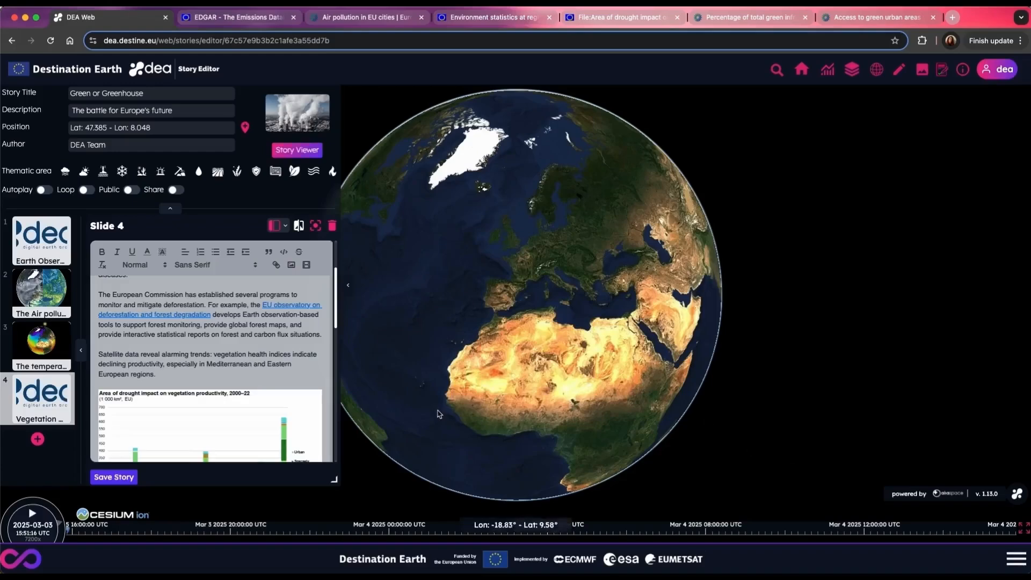
Step: Add the caption "Source: Eurostat" directly below the drought impact chart
scroll(325, 397, "down", 3)
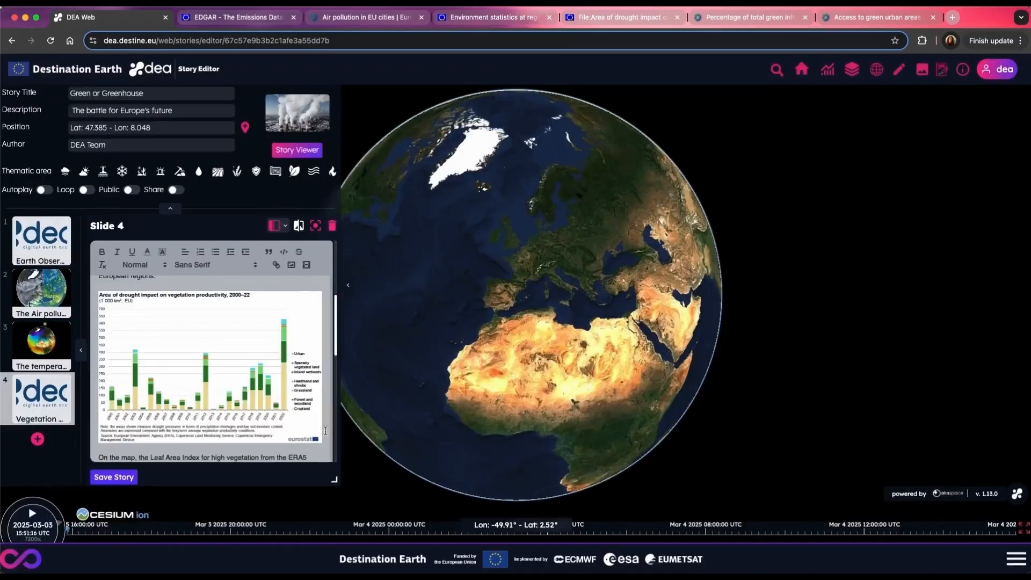
key("Return")
type("Source: Eurostat")
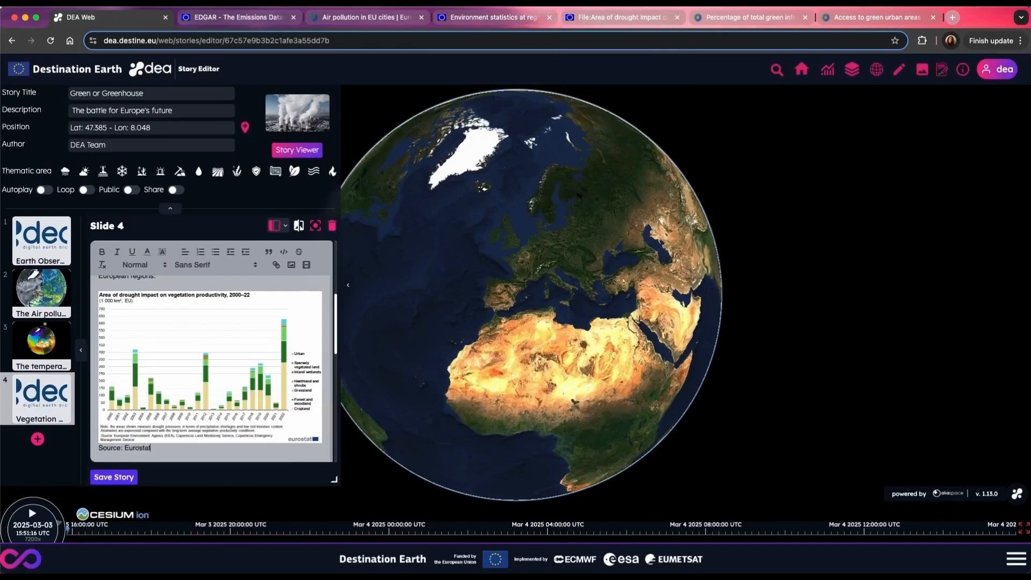
Step: Link the word "Eurostat" in the chart caption to the copied address of the Eurostat drought impact file page
left_click_drag(152, 448, 125, 447)
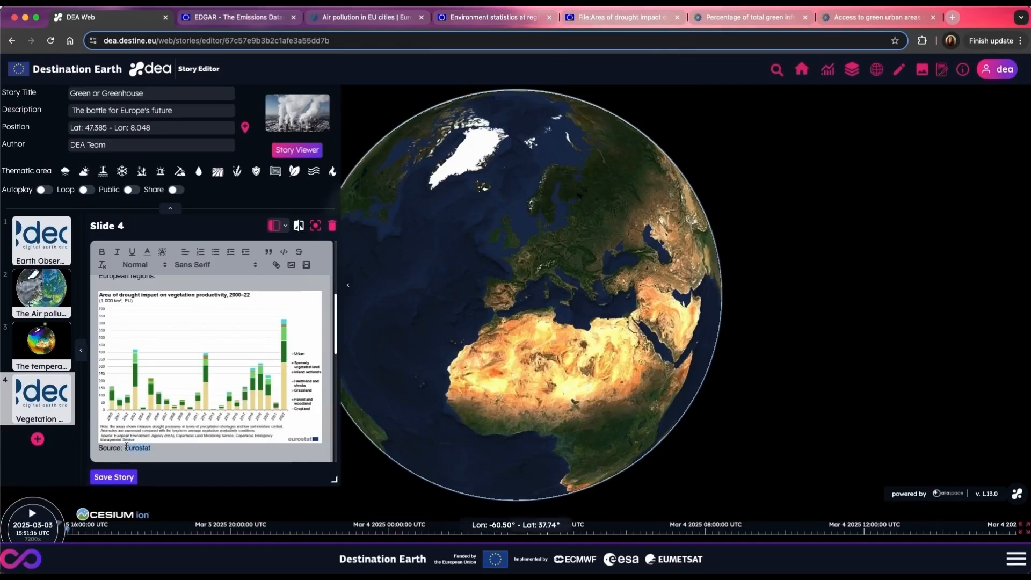
left_click(277, 266)
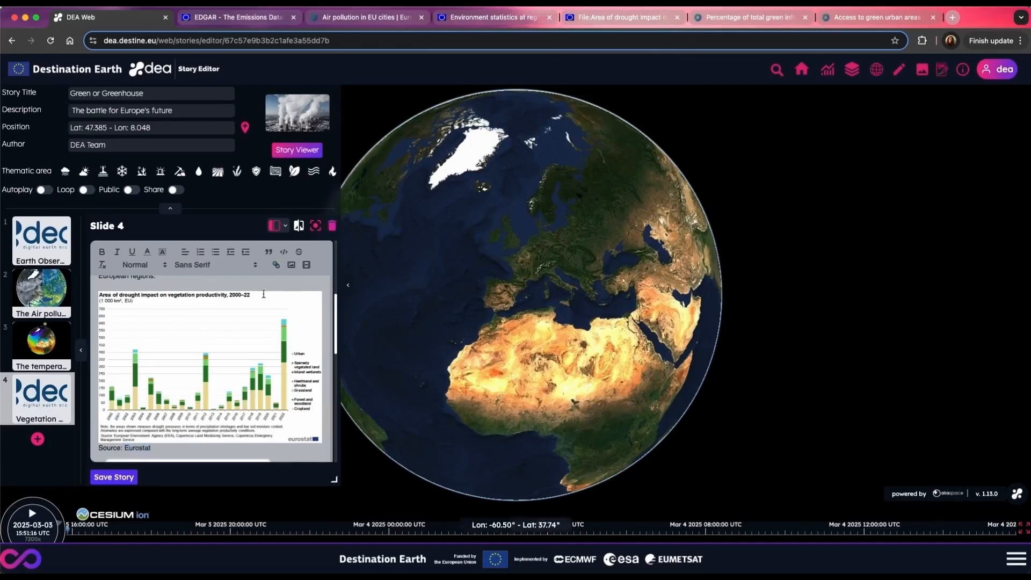
left_click(623, 18)
scroll(540, 214, "up", 2)
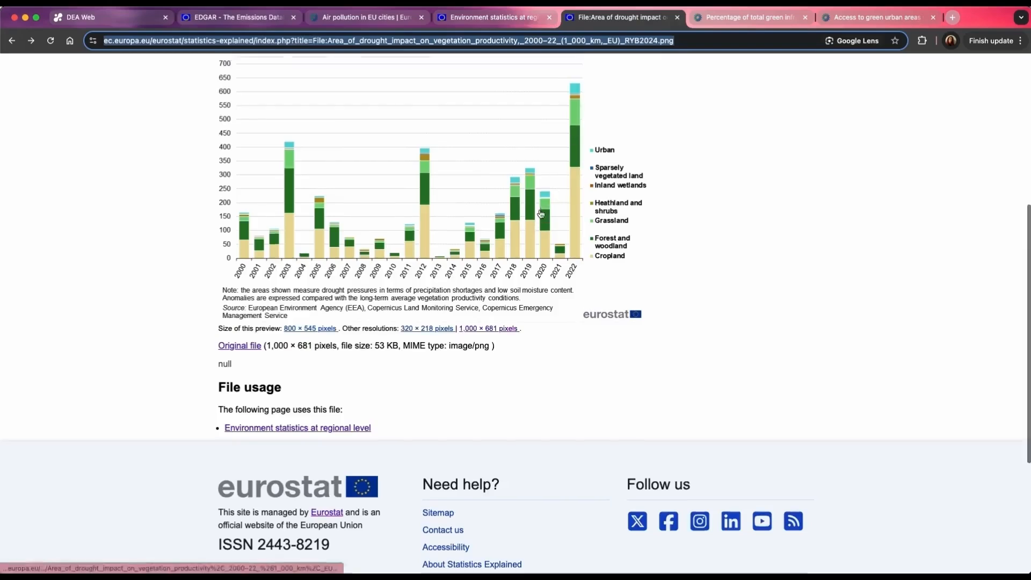
scroll(540, 214, "up", 5)
left_click_drag(687, 43, 106, 40)
left_click(105, 20)
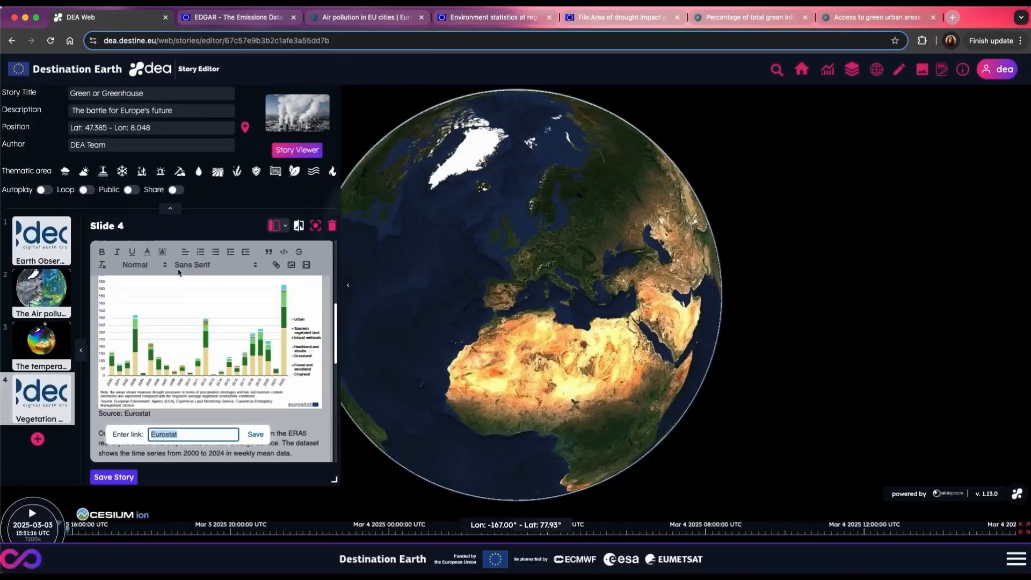
key("super+v")
left_click(255, 434)
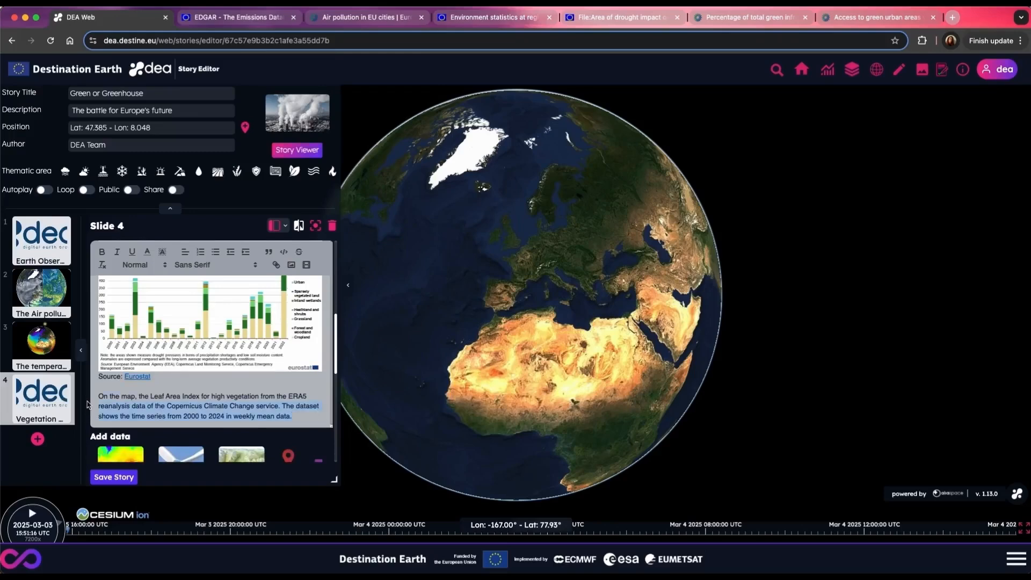
Step: Search the datasets for "leaf area" and add ERA5 Leaf area index, high vegetation to slide 4, moving the dataset window off the globe
left_click(120, 413)
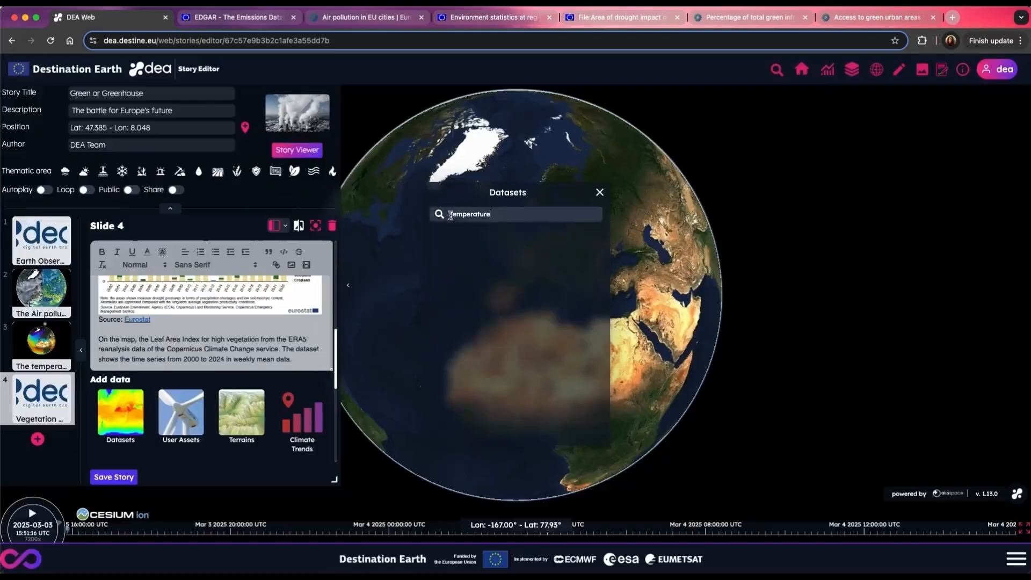
double_click(500, 210)
type("lea")
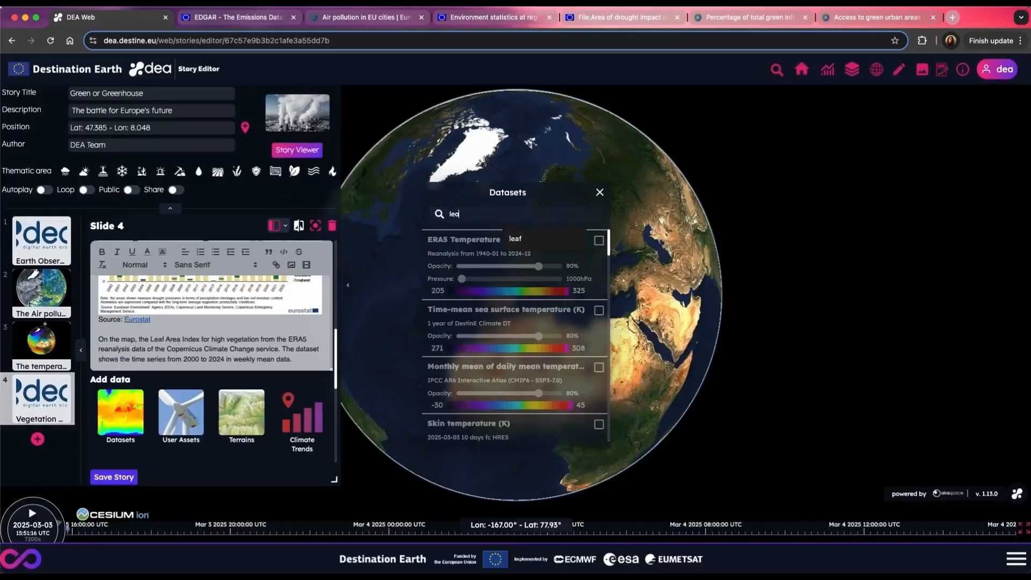
type("f a")
type("rea")
left_click(599, 240)
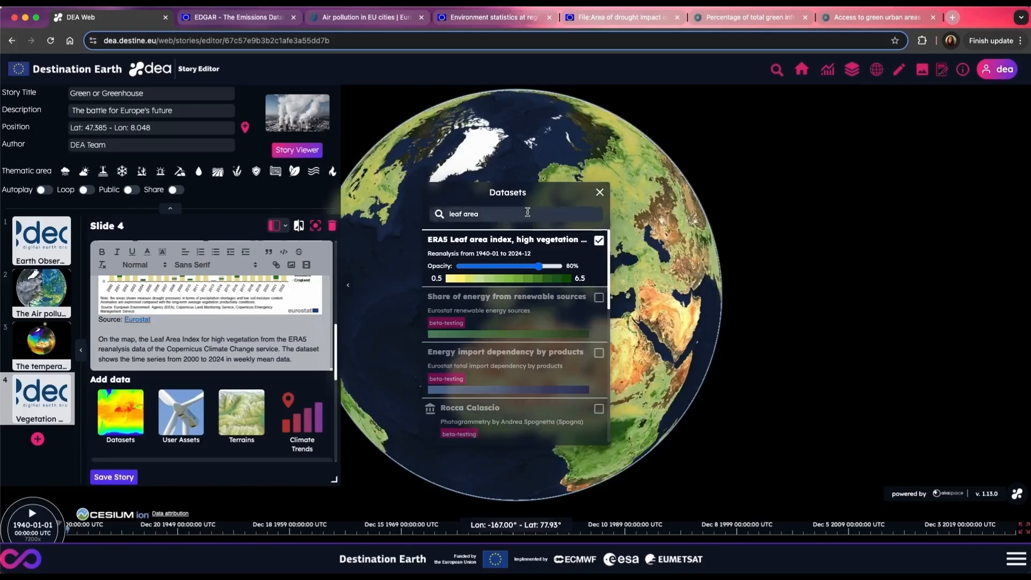
left_click_drag(544, 191, 928, 152)
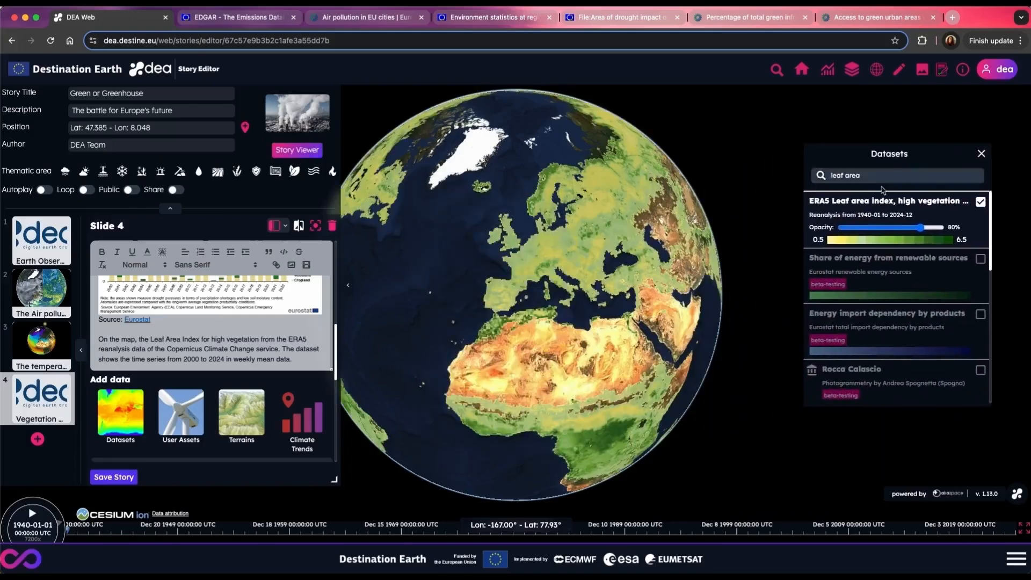
Step: Set slide 4's date range from 2000-01-01 to 2024-12-31
scroll(204, 347, "down", 3)
scroll(205, 347, "down", 2)
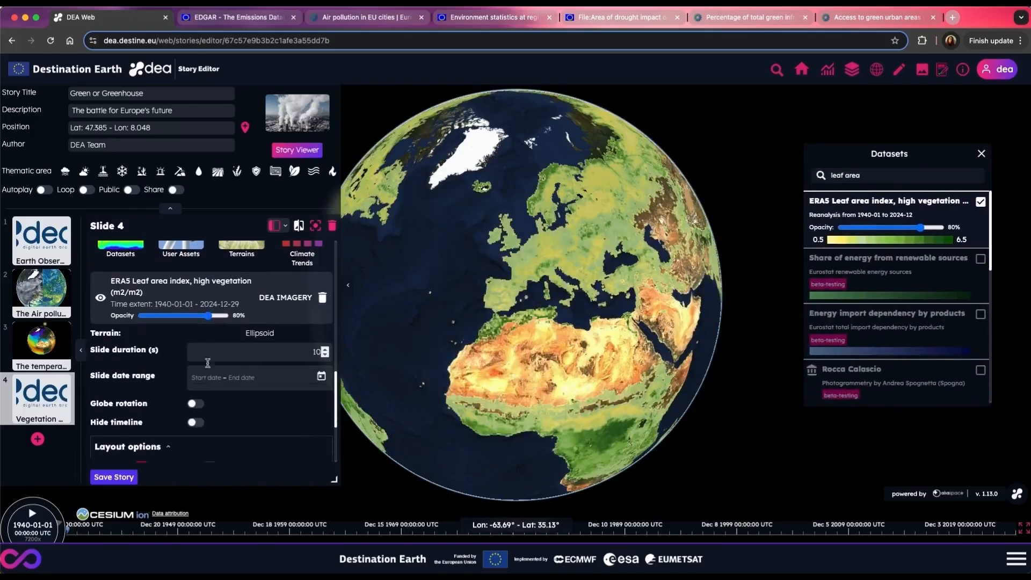
left_click(321, 376)
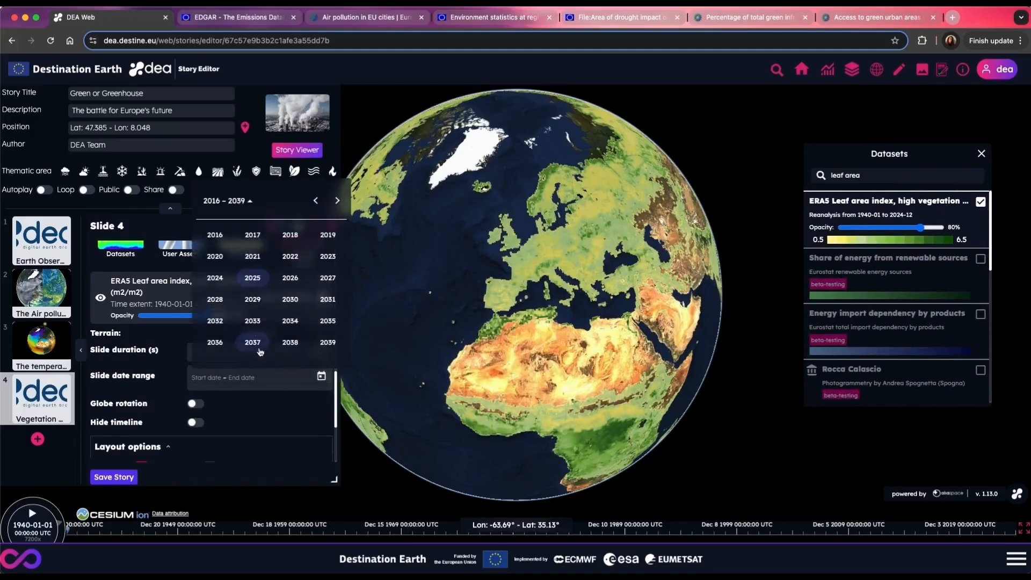
left_click(318, 201)
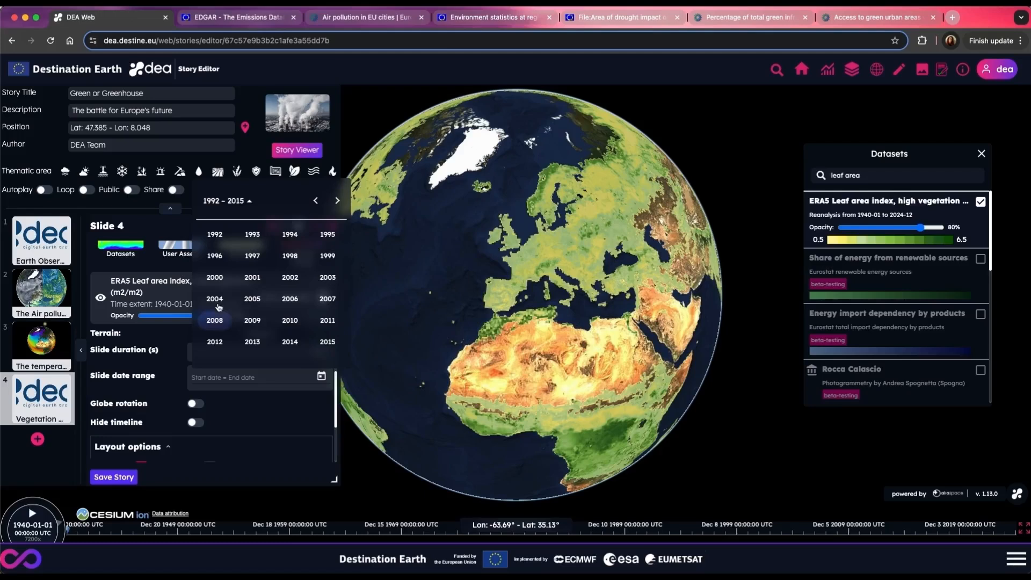
left_click(216, 279)
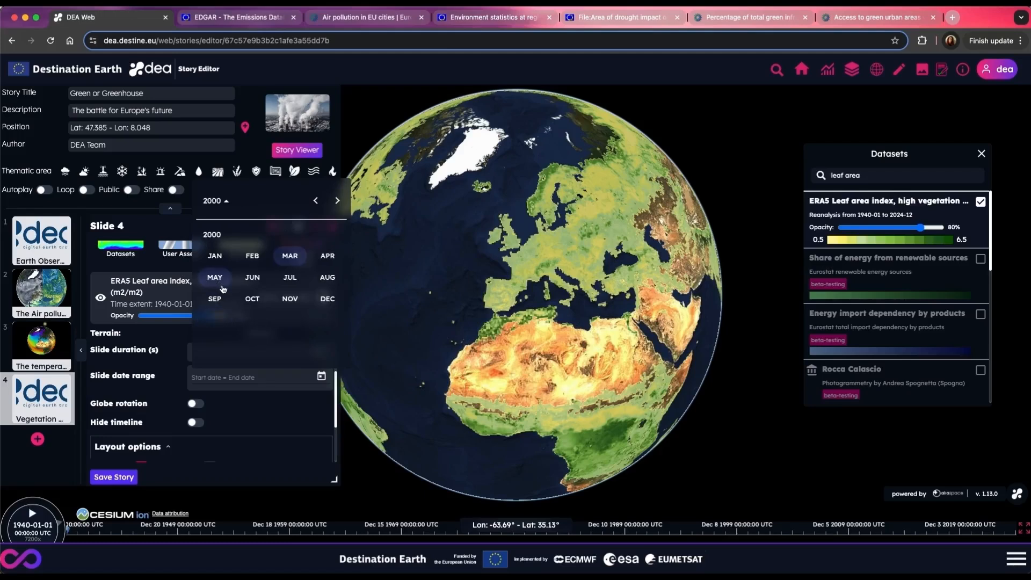
left_click(215, 259)
left_click(334, 248)
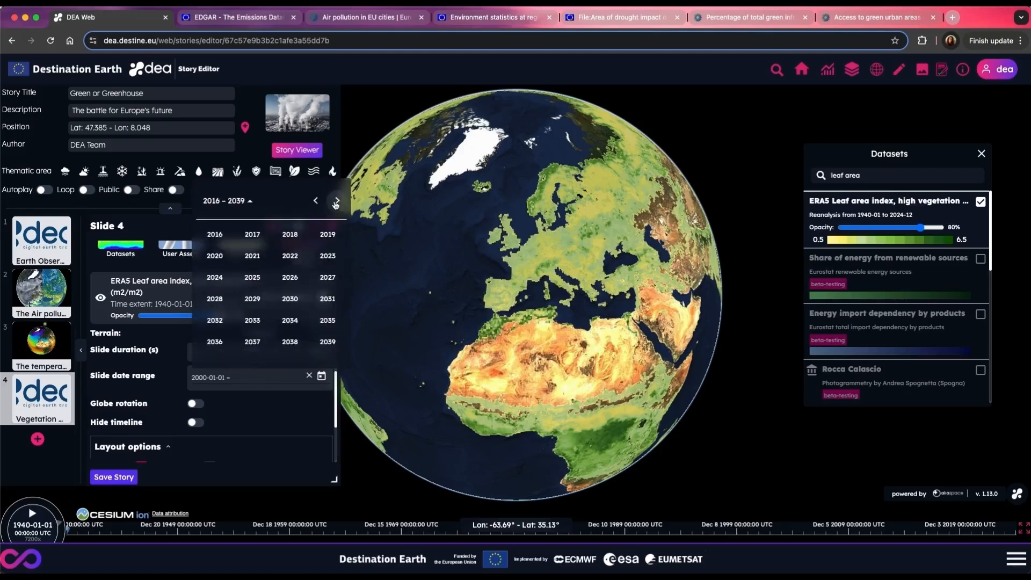
left_click(223, 277)
left_click(328, 298)
left_click(250, 357)
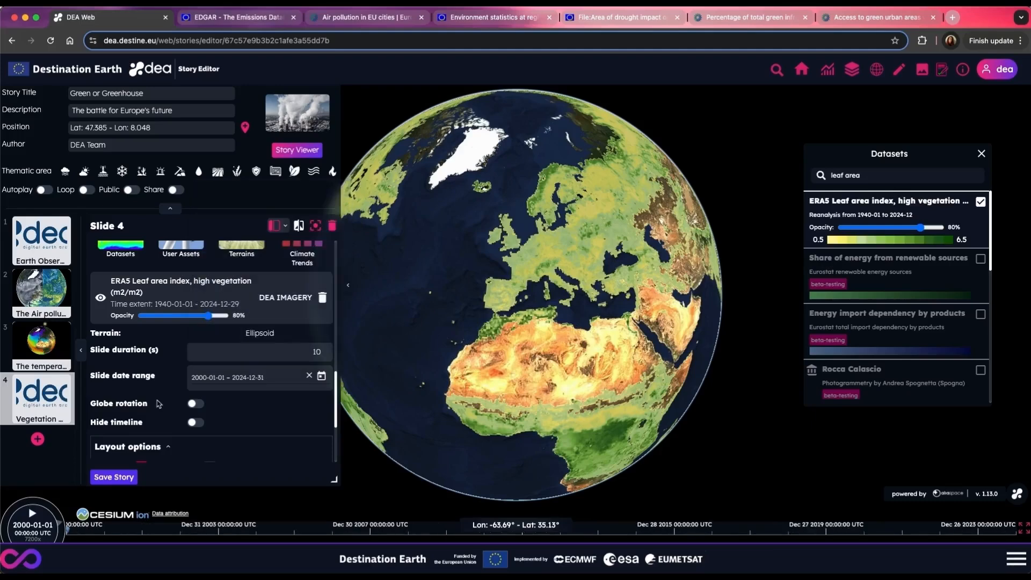
Step: Enable timeline autoplay for slide 4 with a speed of 600000 and save the story
scroll(159, 404, "down", 5)
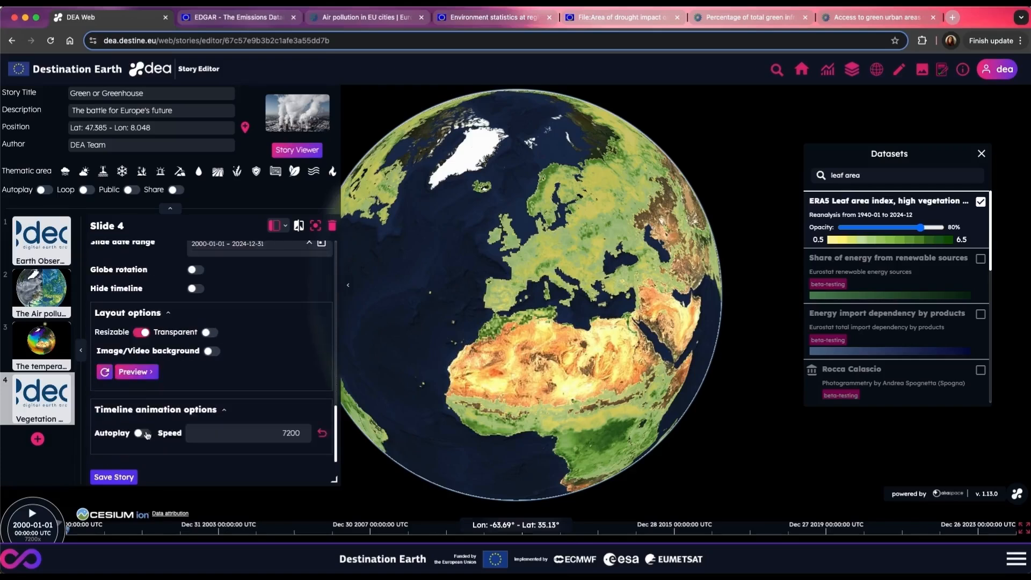
left_click(283, 431)
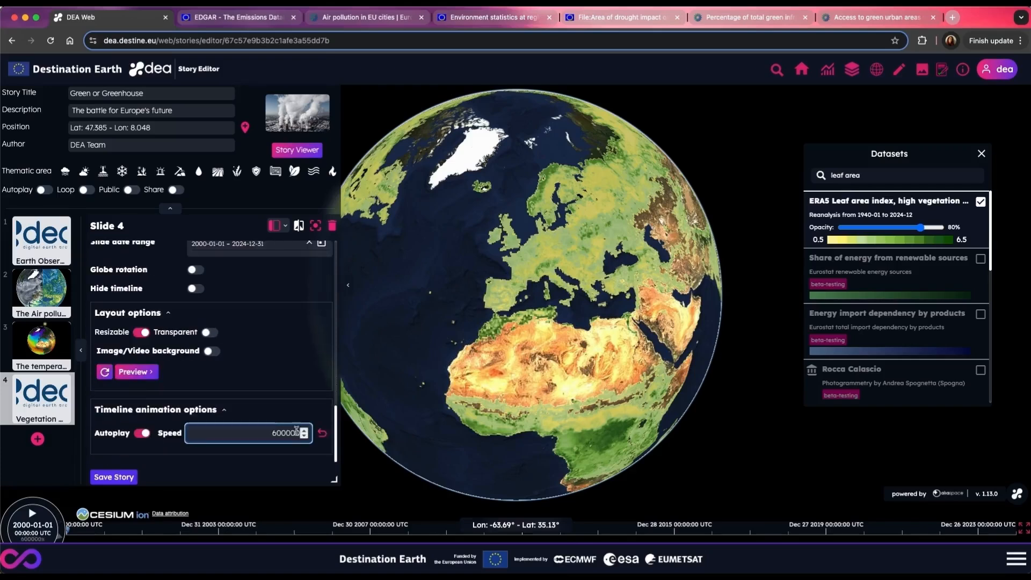
left_click(113, 477)
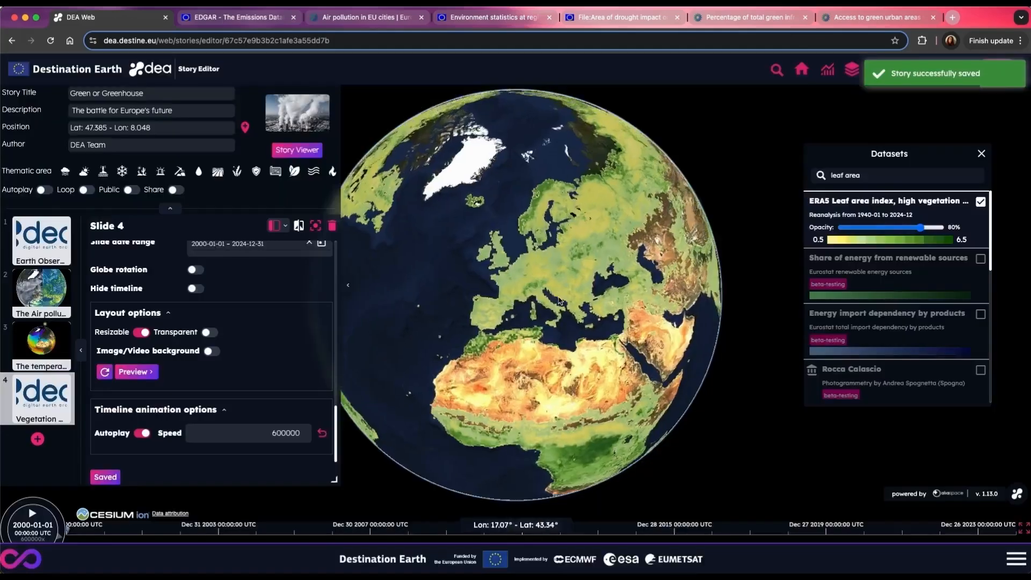
Step: Capture a view zoomed in on Europe for slide 4 and save the story
scroll(558, 301, "up", 5)
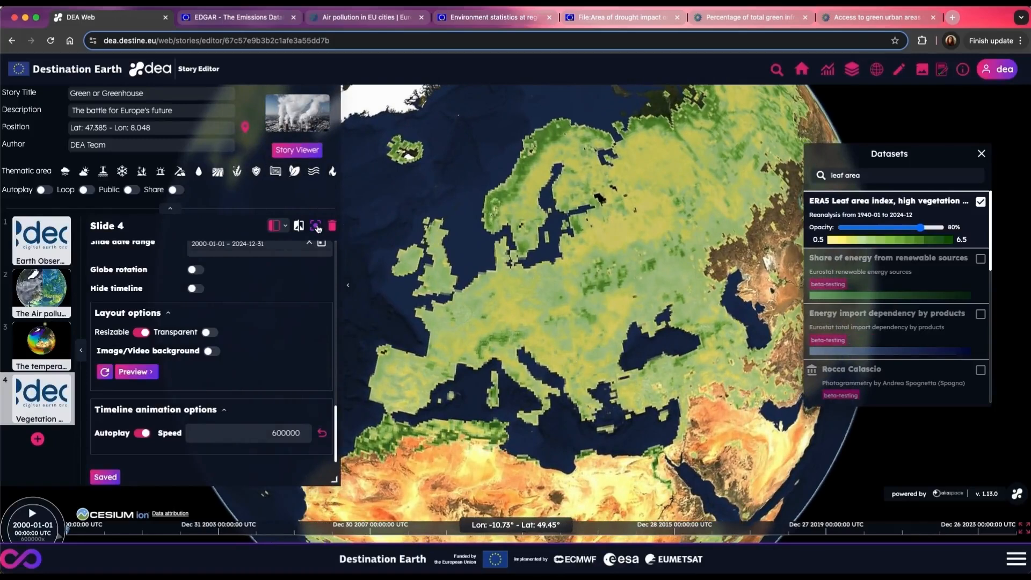
left_click(316, 225)
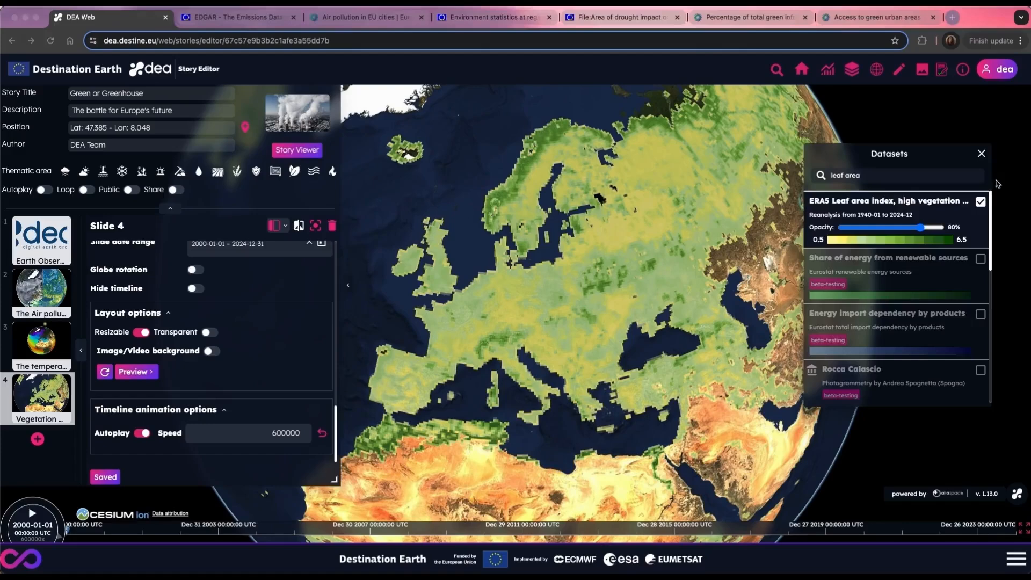
left_click(997, 184)
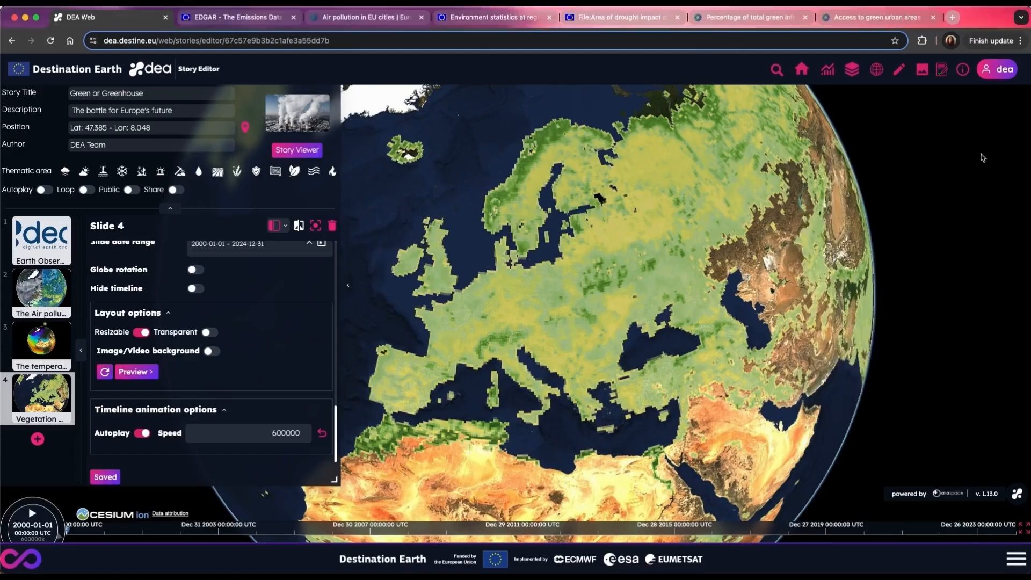
Step: Add a fifth slide and title it "A green action on territory"
left_click(37, 439)
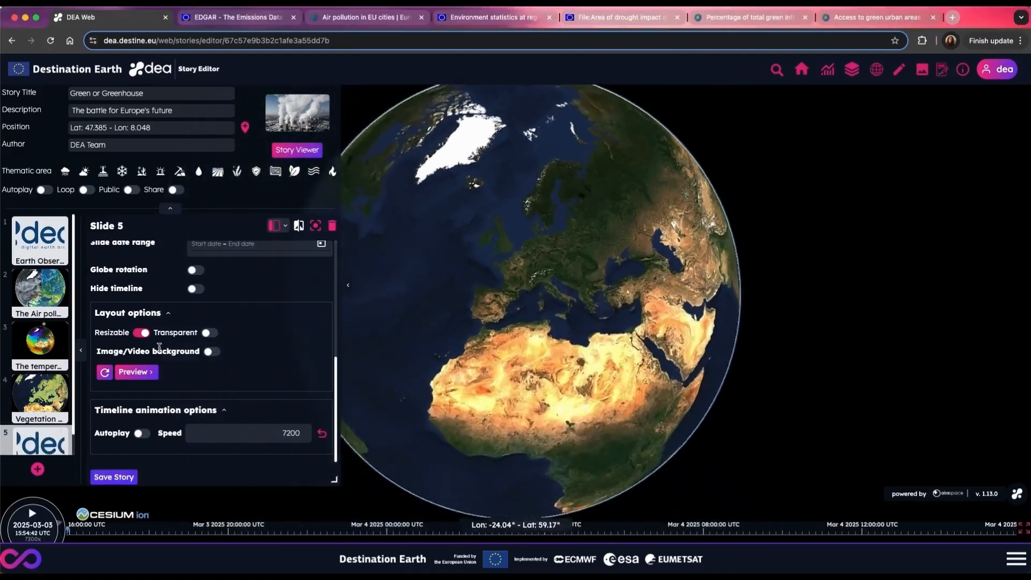
scroll(167, 353, "up", 8)
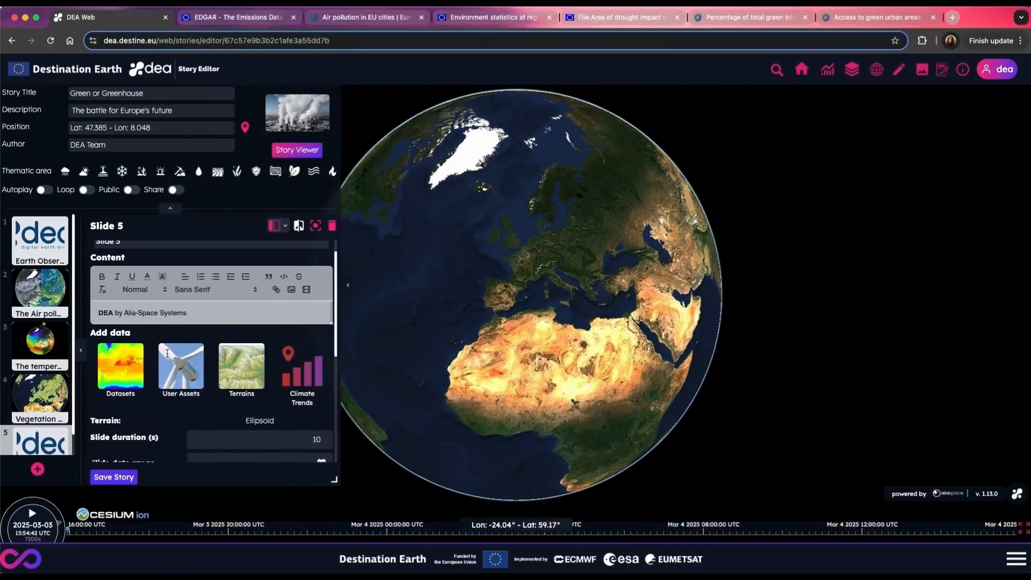
triple_click(132, 265)
type("A g")
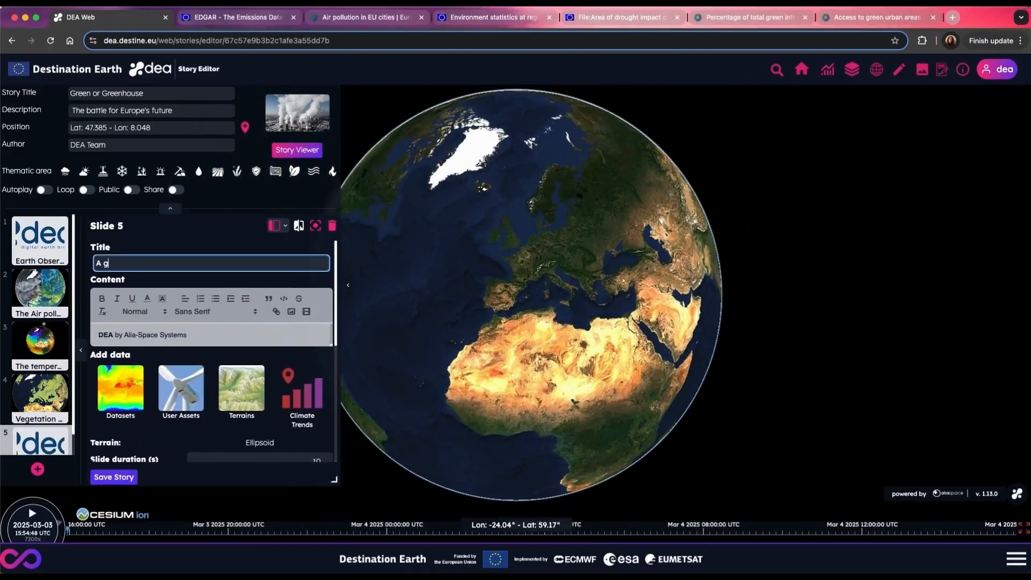
type("reen action on terr")
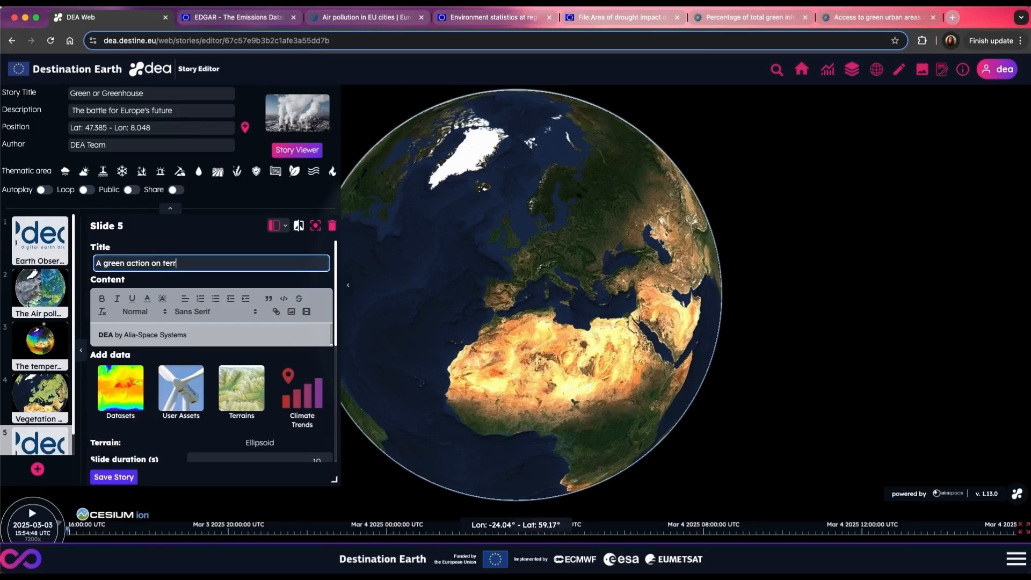
type("itory")
Step: Replace slide 5's default content with the prepared text on European green areas and insert the green urban chart figure
triple_click(101, 334)
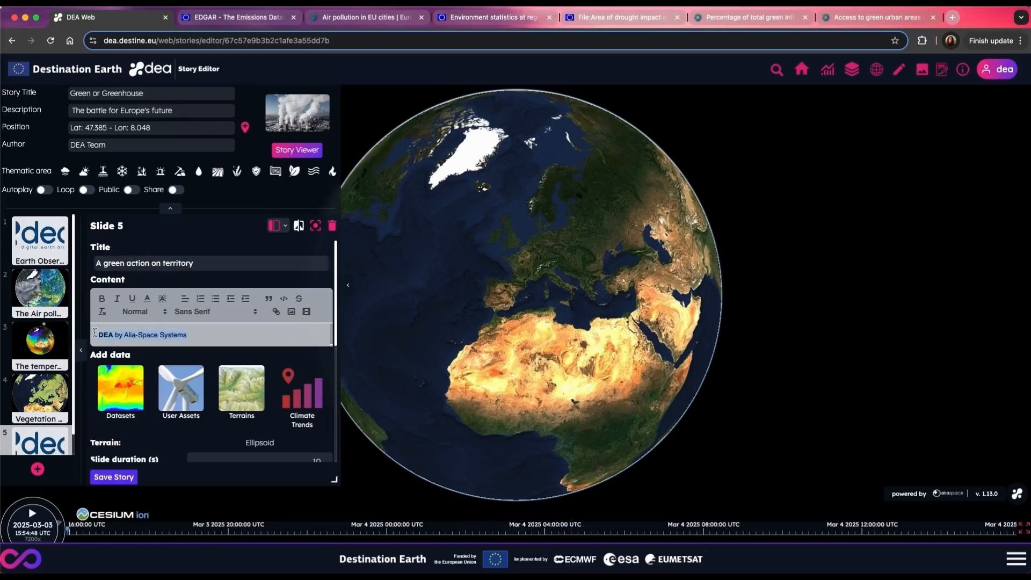
key("super+v")
left_click(290, 265)
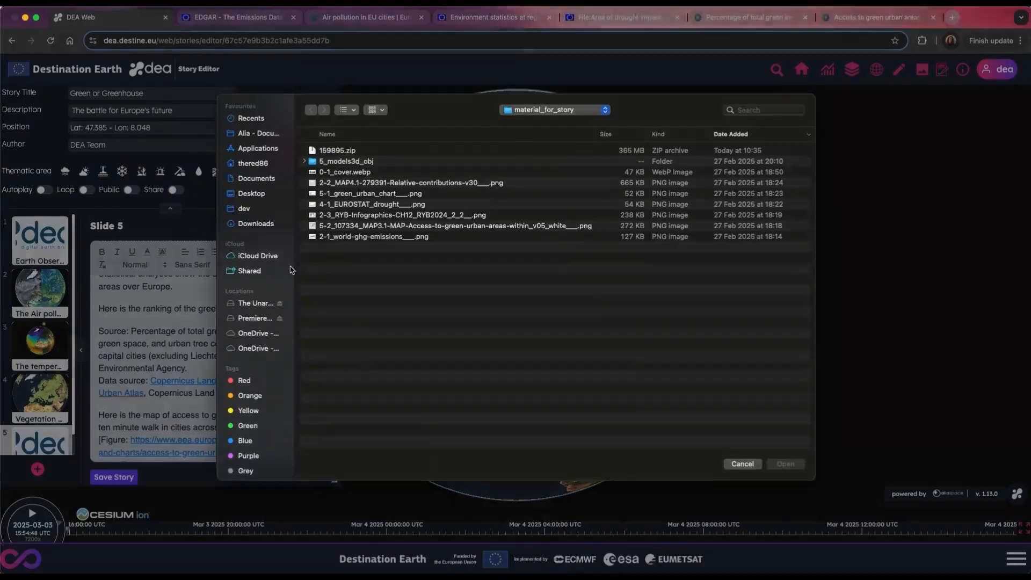
left_click(785, 467)
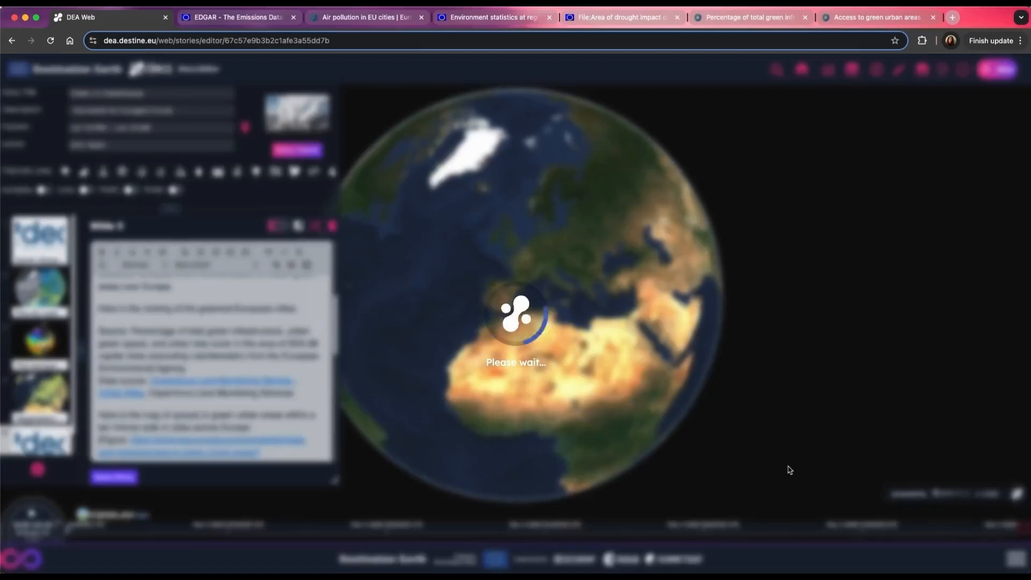
Step: Review the European Environment Agency map and legend on access to green urban areas, then return to the story editor
scroll(256, 416, "down", 5)
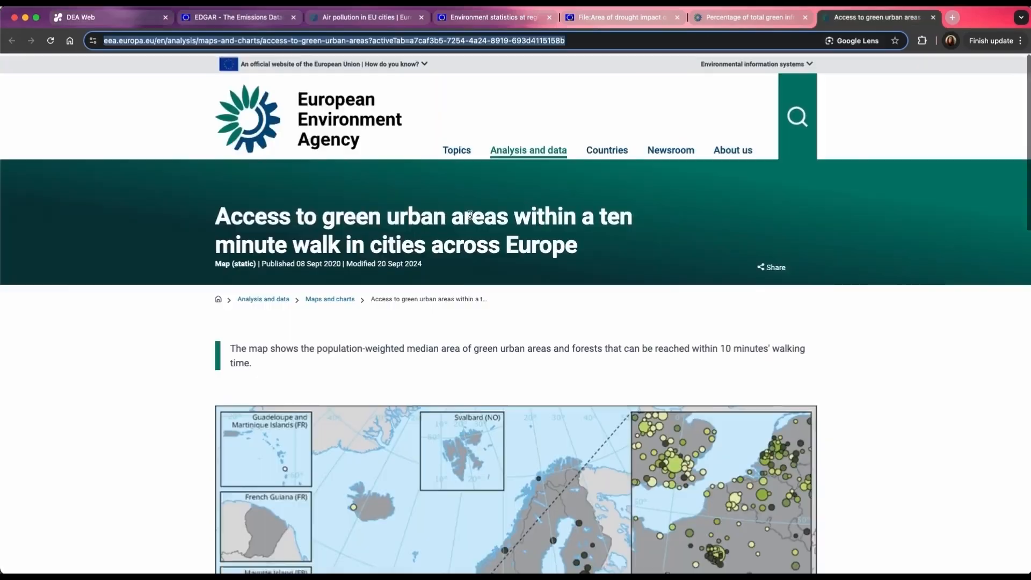
left_click(859, 17)
scroll(522, 281, "down", 15)
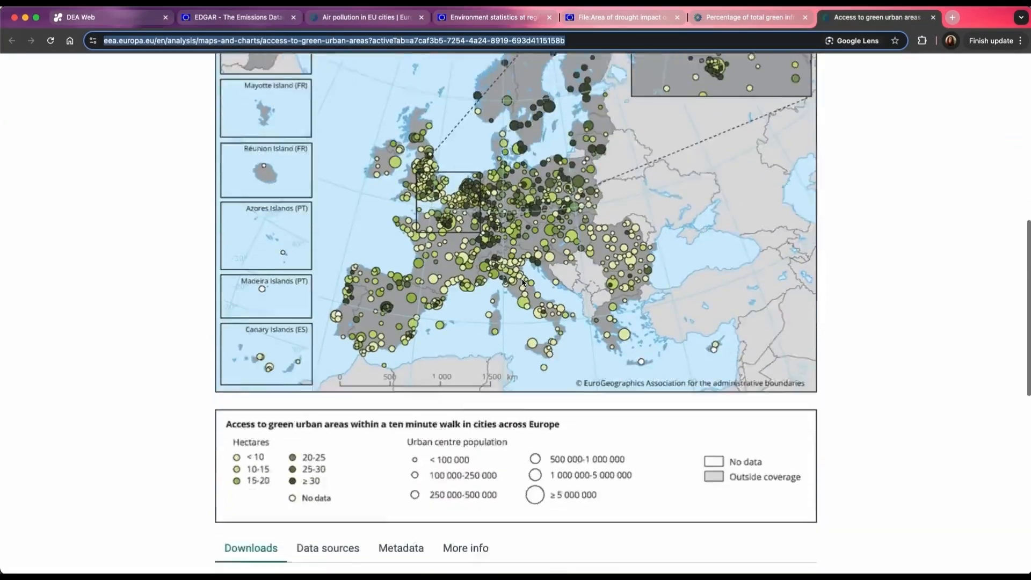
key("super+1")
Step: Format the line introducing the green urban areas access map as a bullet item in slide 5 and save the story
scroll(244, 333, "down", 5)
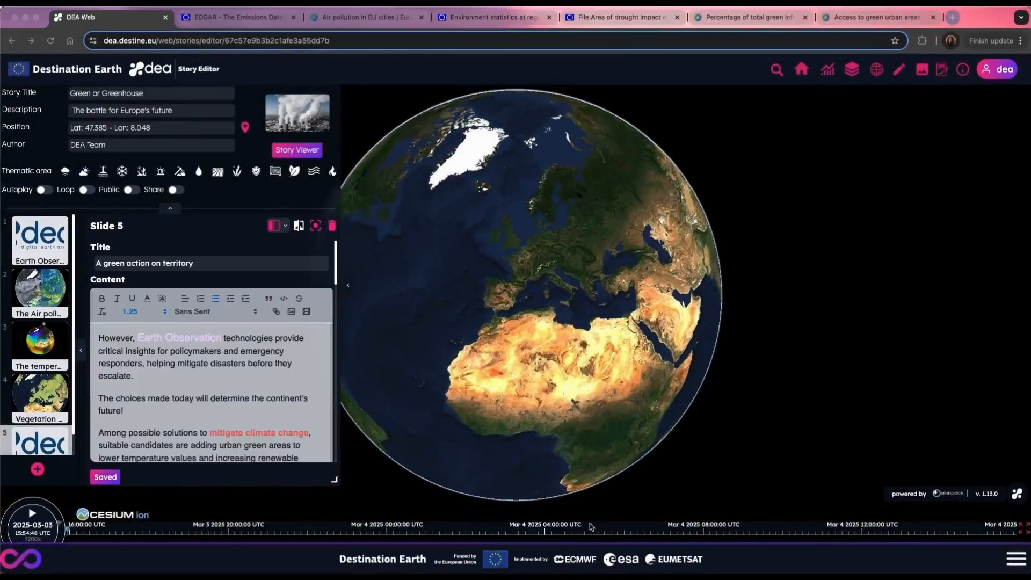
scroll(147, 329, "down", 8)
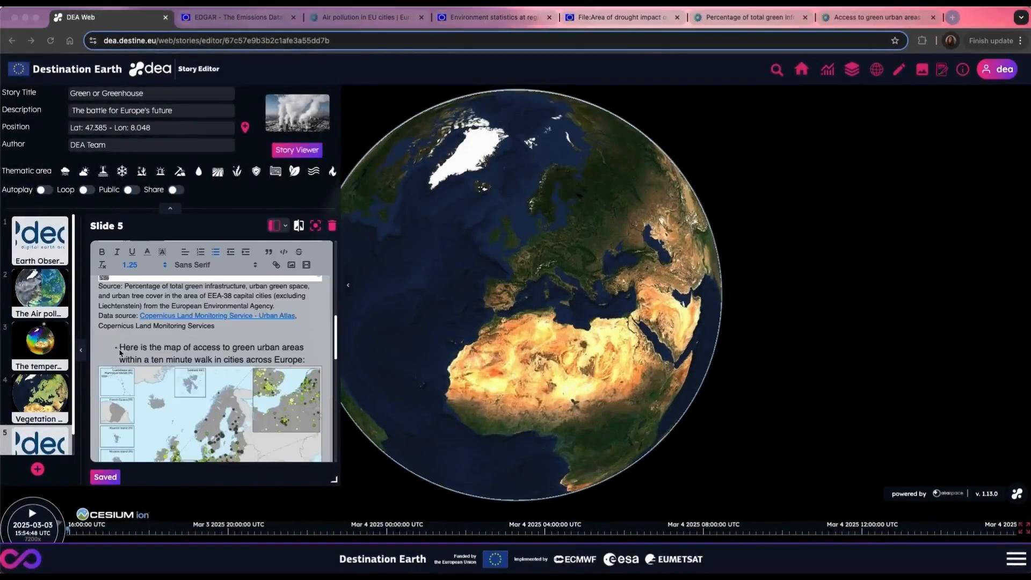
left_click(216, 252)
left_click(215, 252)
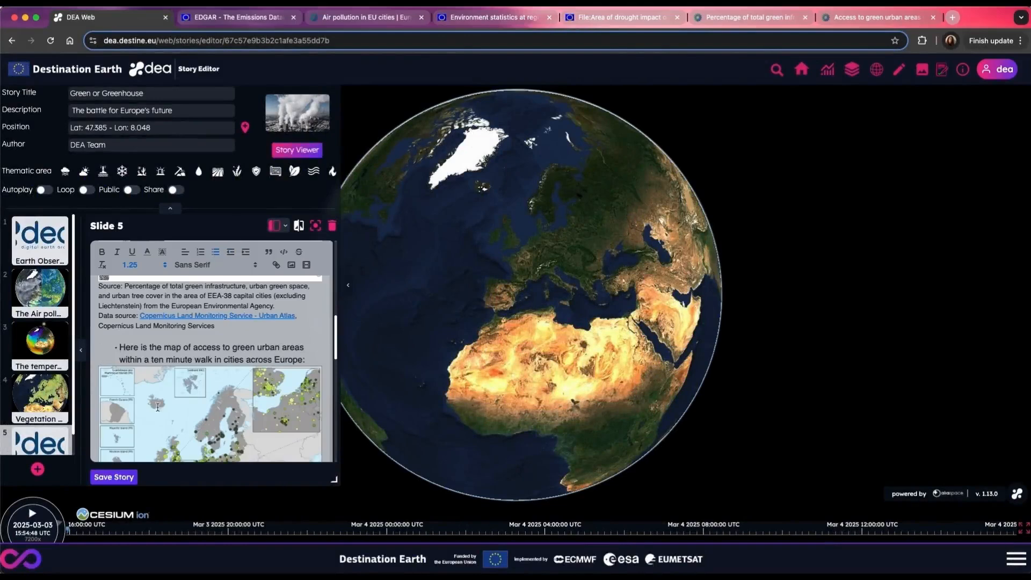
scroll(200, 334, "down", 2)
scroll(199, 334, "down", 6)
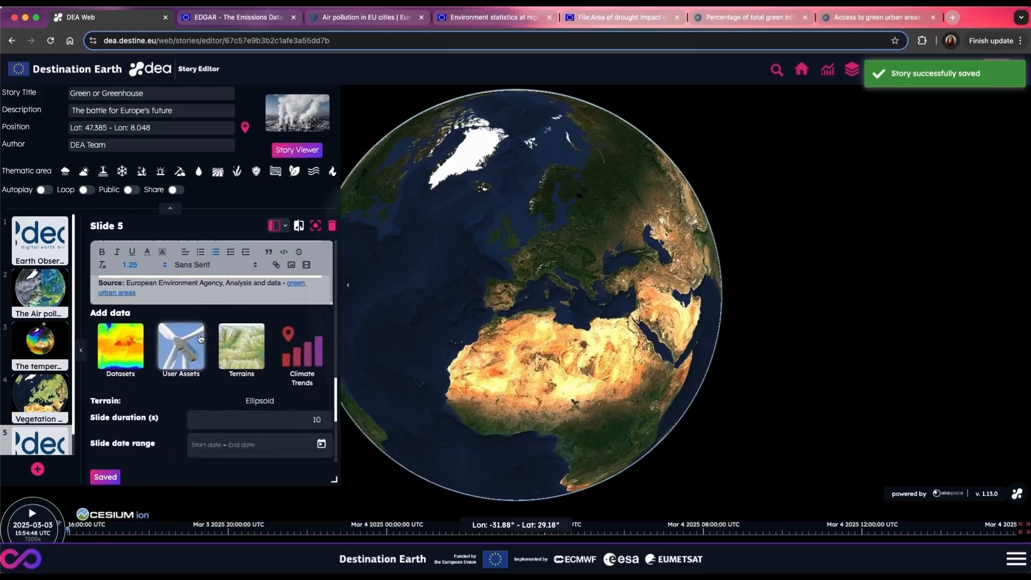
Step: Set slide 5's terrain to Google 3D tiles
left_click(245, 349)
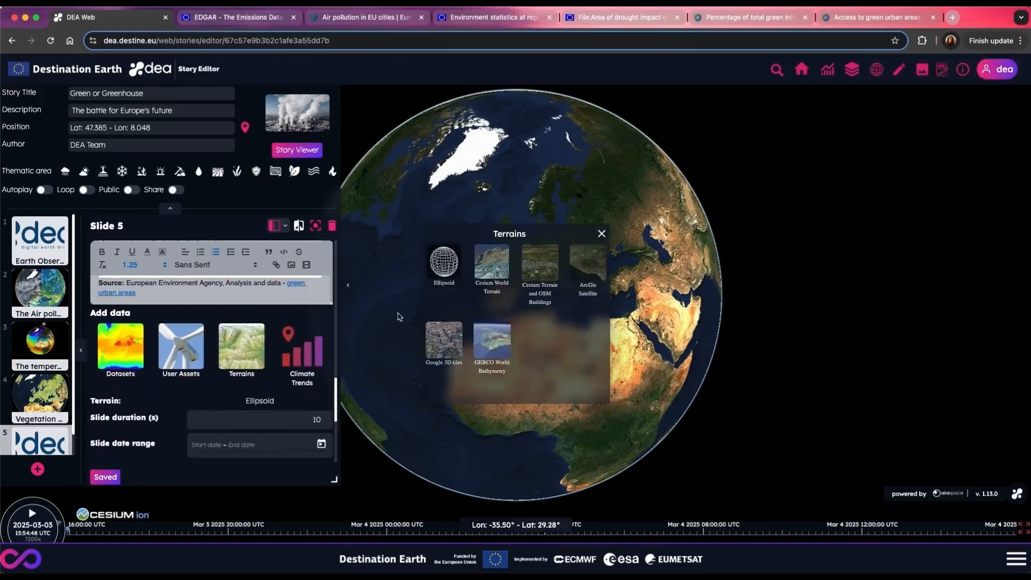
left_click(445, 350)
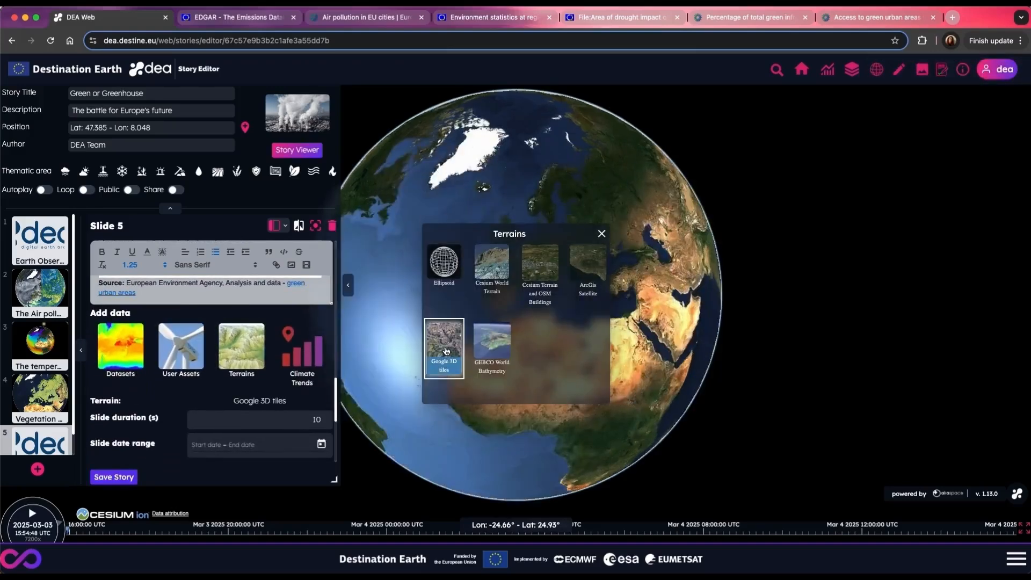
left_click(601, 235)
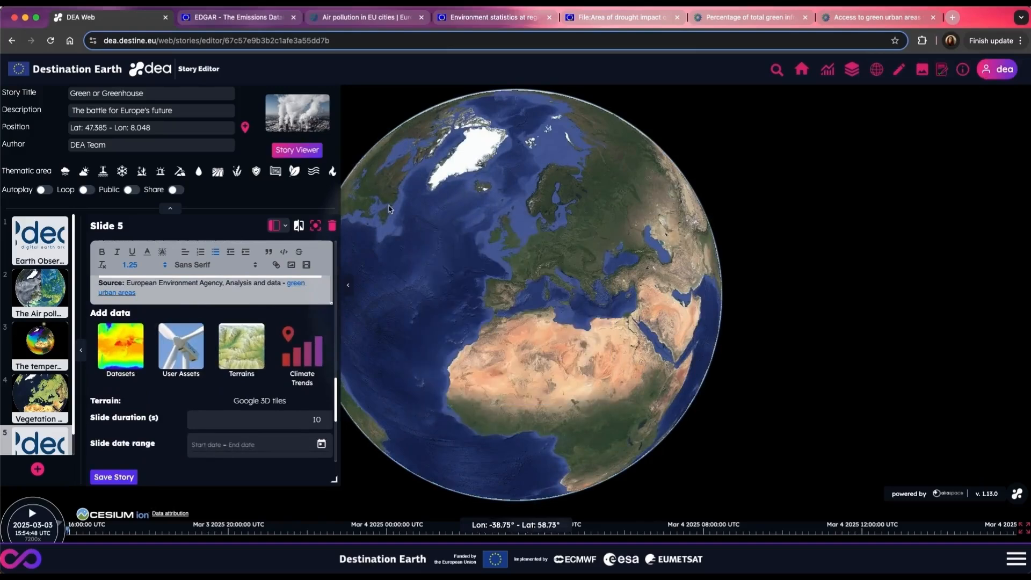
Step: Widen the story editor to examine the green infrastructure ranking chart of capital cities, and narrow it back
scroll(202, 360, "up", 8)
left_click_drag(336, 481, 553, 480)
scroll(289, 355, "down", 1)
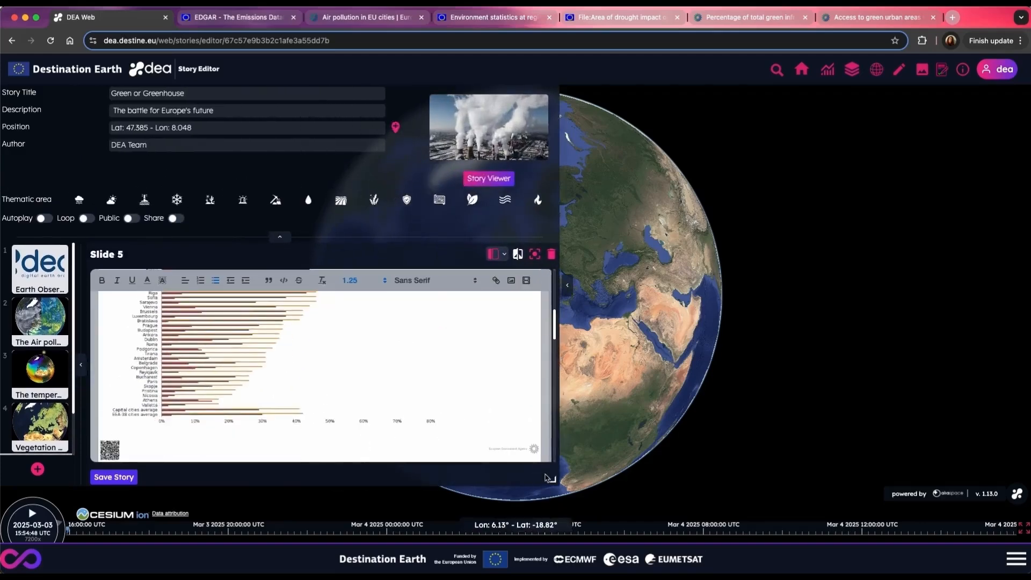
left_click_drag(555, 480, 339, 480)
Step: Search for Valletta and fly the globe to Valletta, South Eastern Region, Malta
left_click(776, 69)
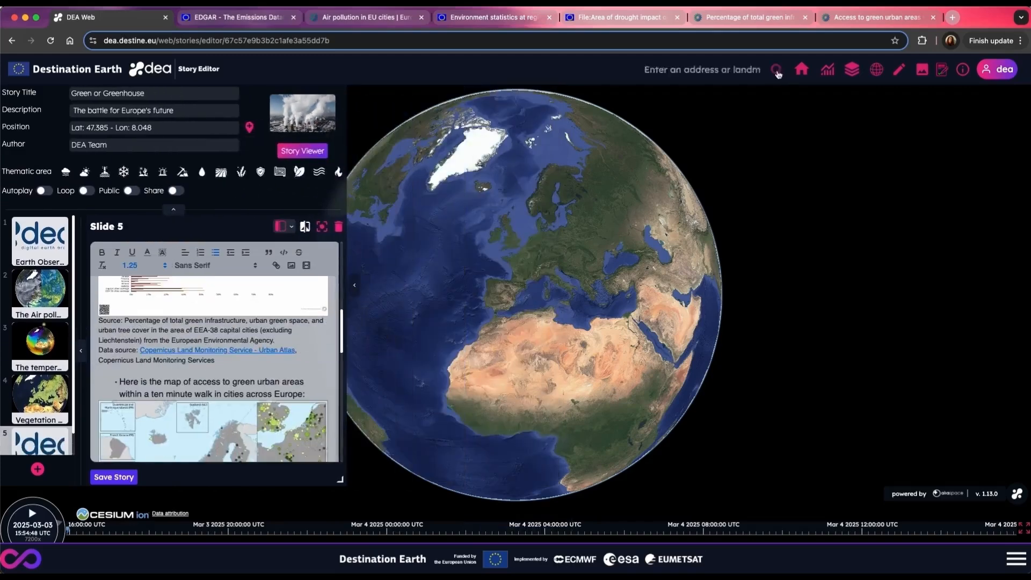
type("Vallett")
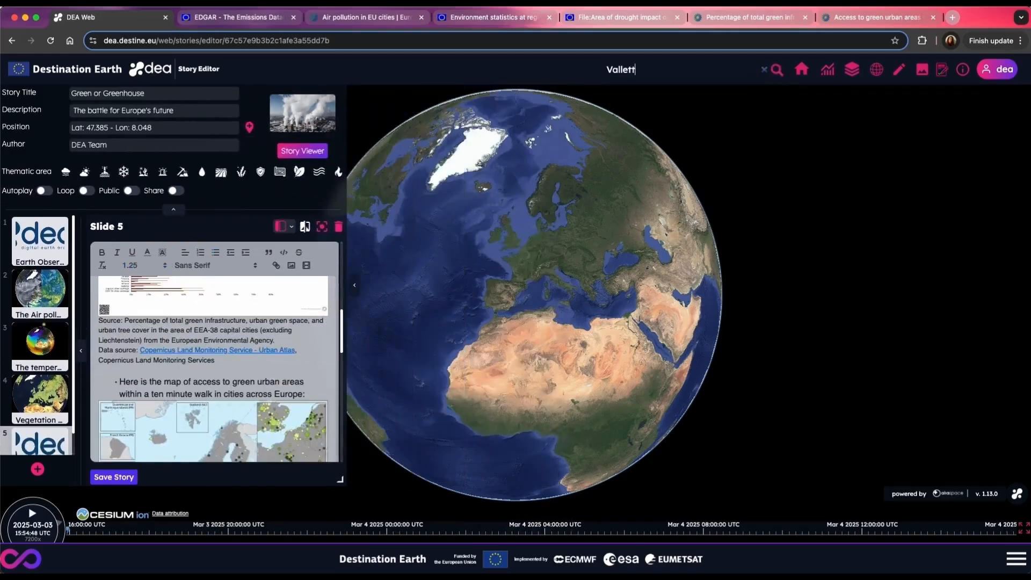
type("a")
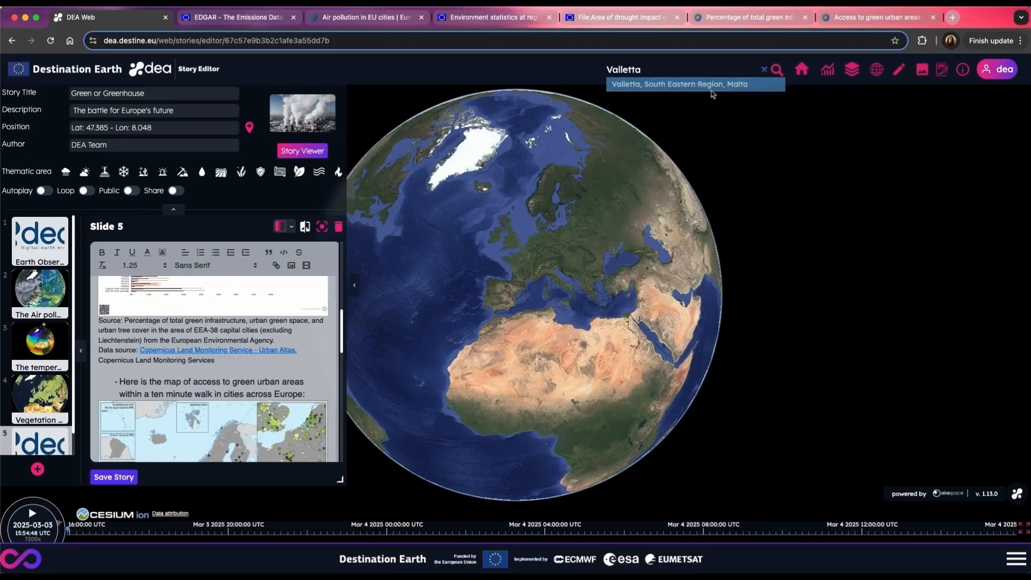
left_click(710, 92)
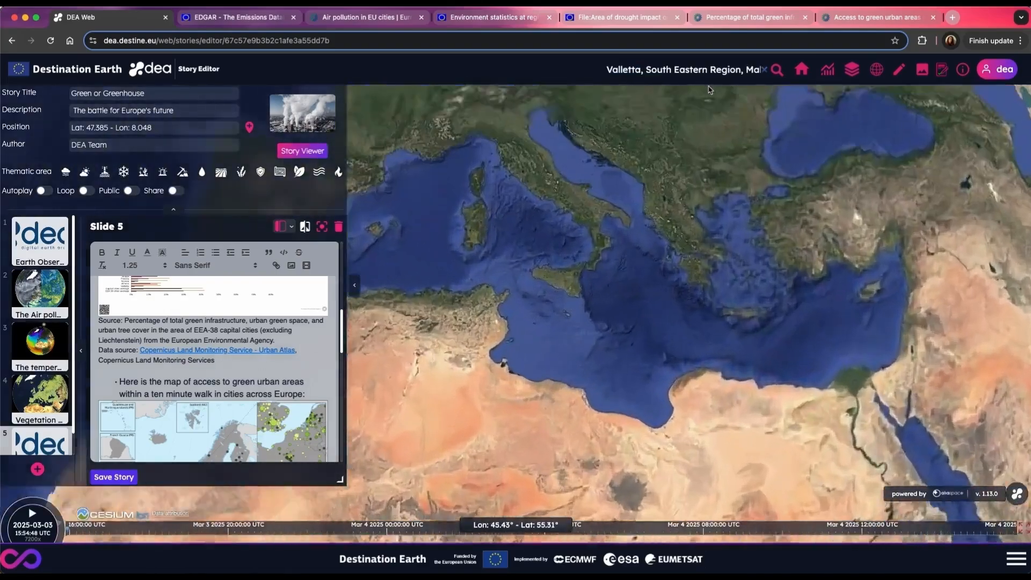
Step: Hide the story editor, frame the empty lot beside Valletta's fortification wall up close, and show the editor again
left_click(354, 285)
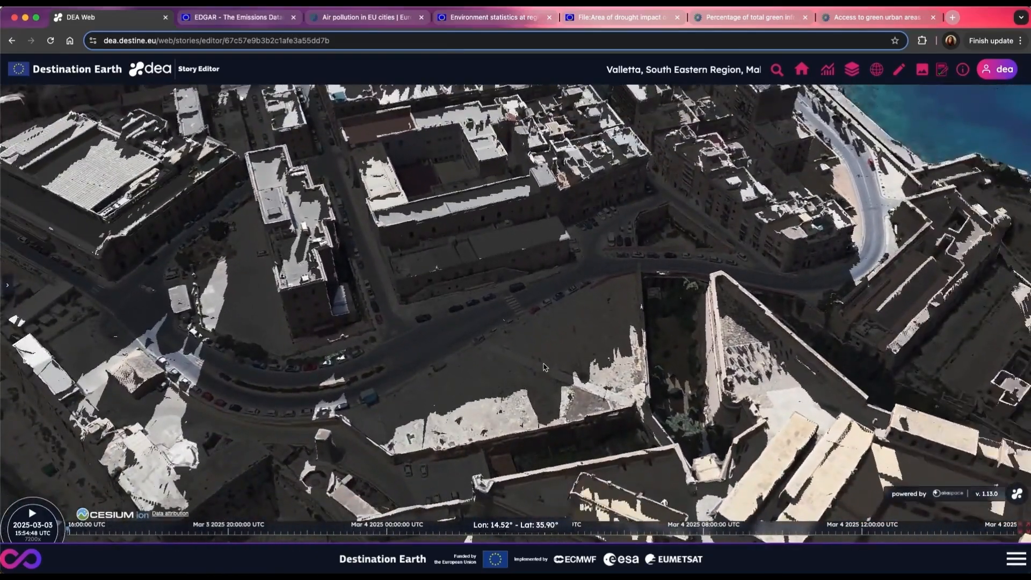
scroll(544, 367, "up", 5)
left_click_drag(555, 369, 684, 304)
left_click(8, 285)
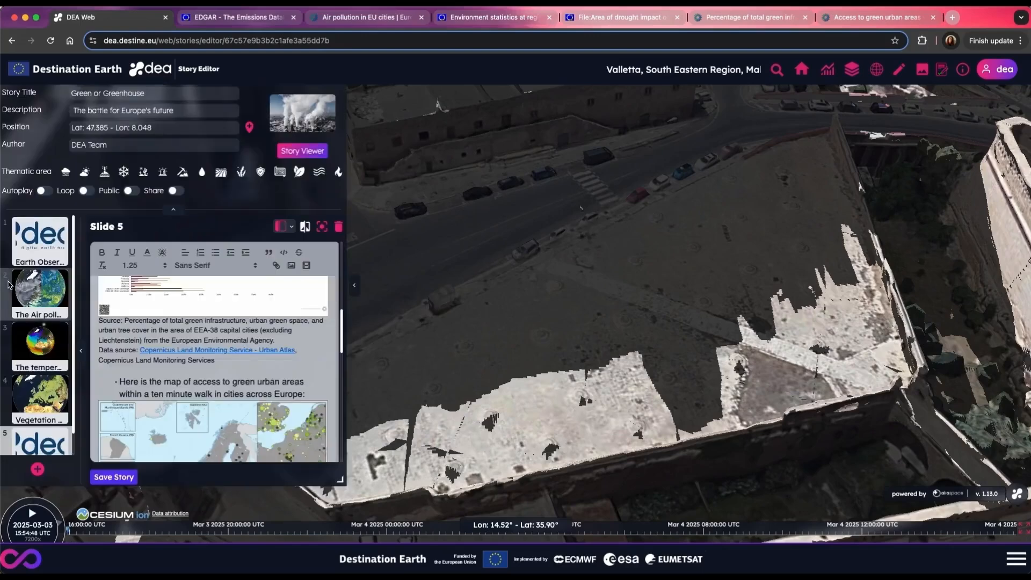
Step: Upload the 3D model tree_3m_over.glb from the 5_models3d_obj folder to the user assets storage
scroll(185, 377, "down", 5)
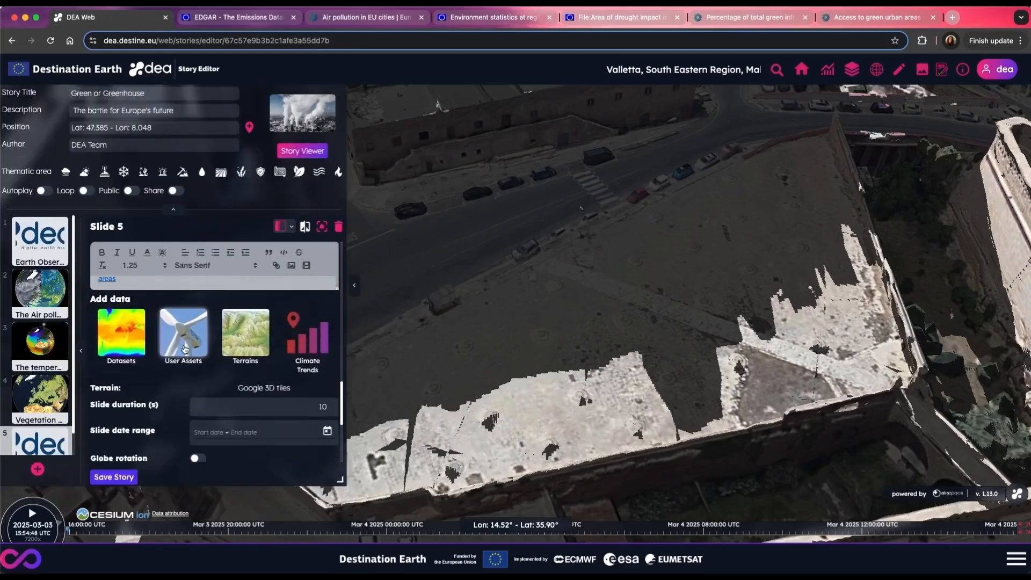
left_click(184, 349)
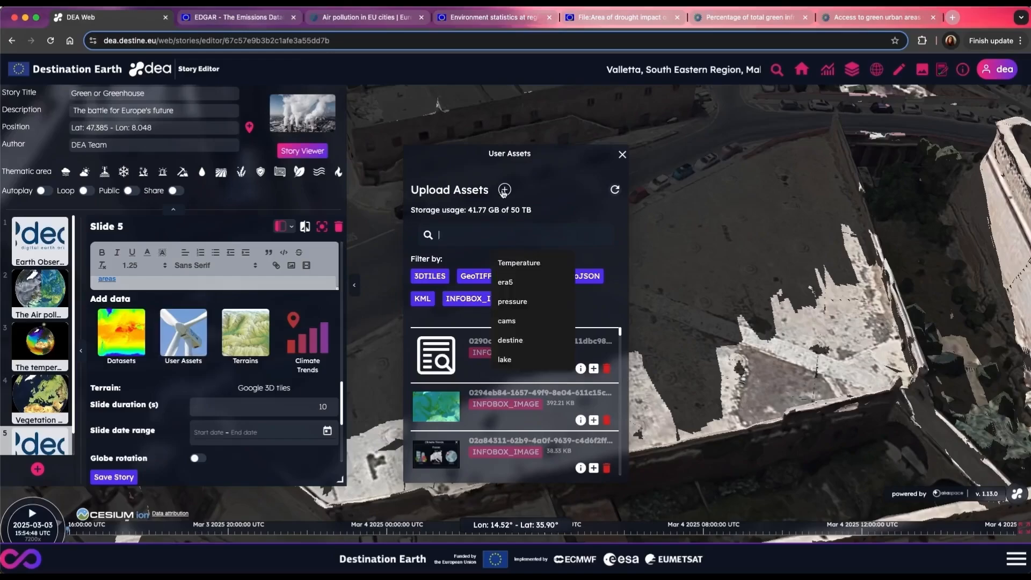
left_click(505, 190)
double_click(383, 164)
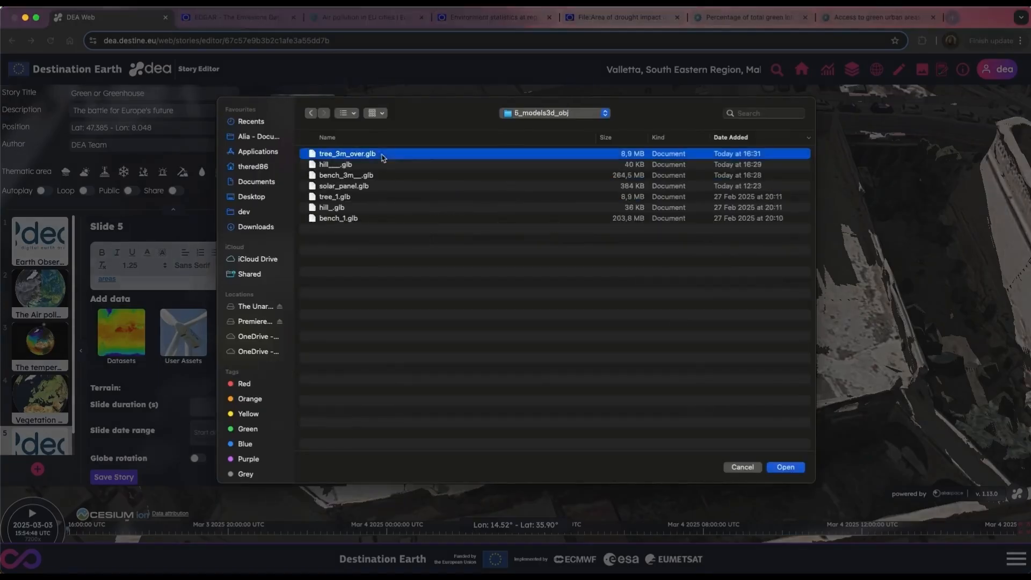
left_click(793, 469)
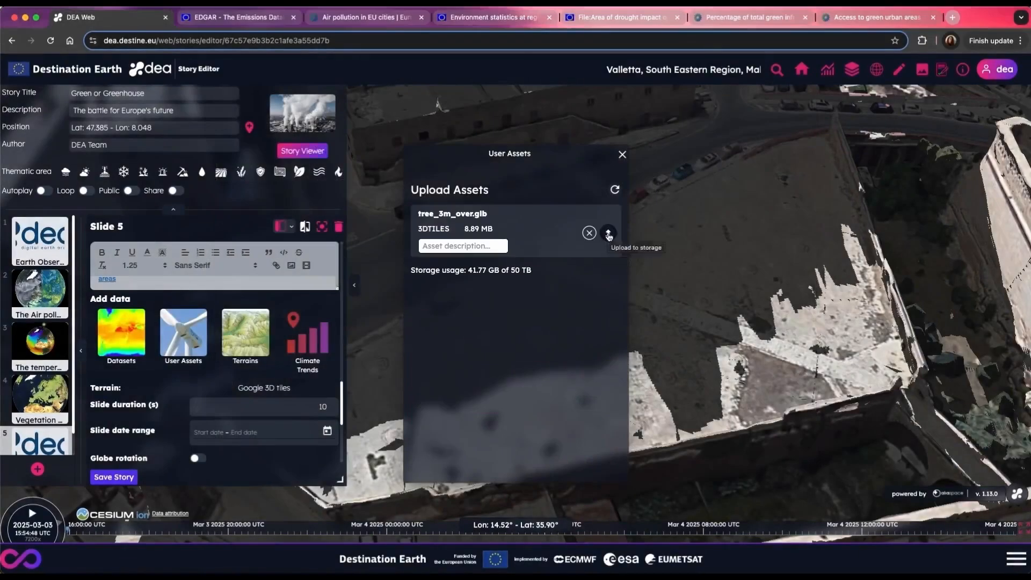
left_click(606, 234)
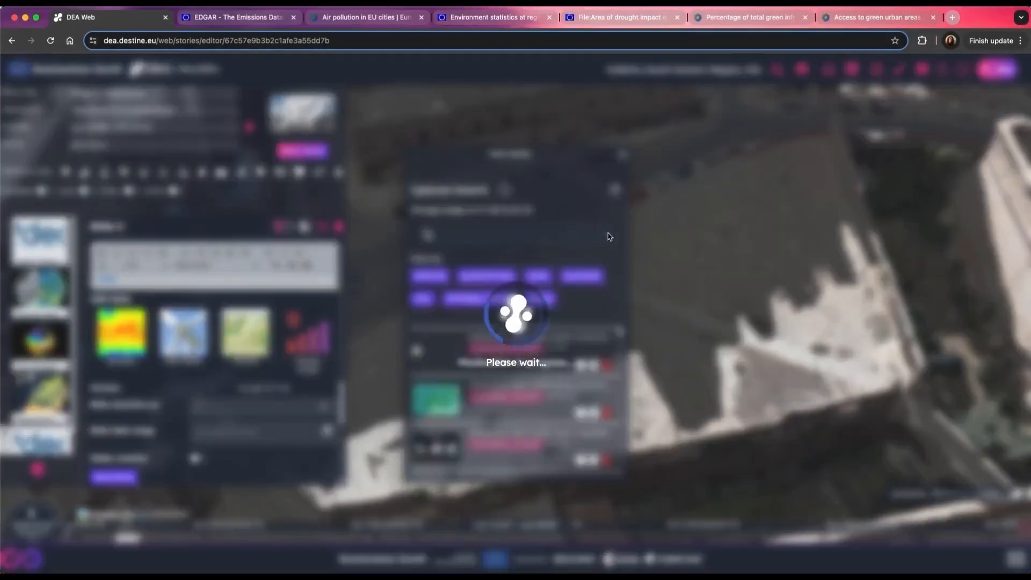
Step: Find the assets matching "tree" and add tree_3m_over.glb to slide 5
left_click(500, 236)
type("tree")
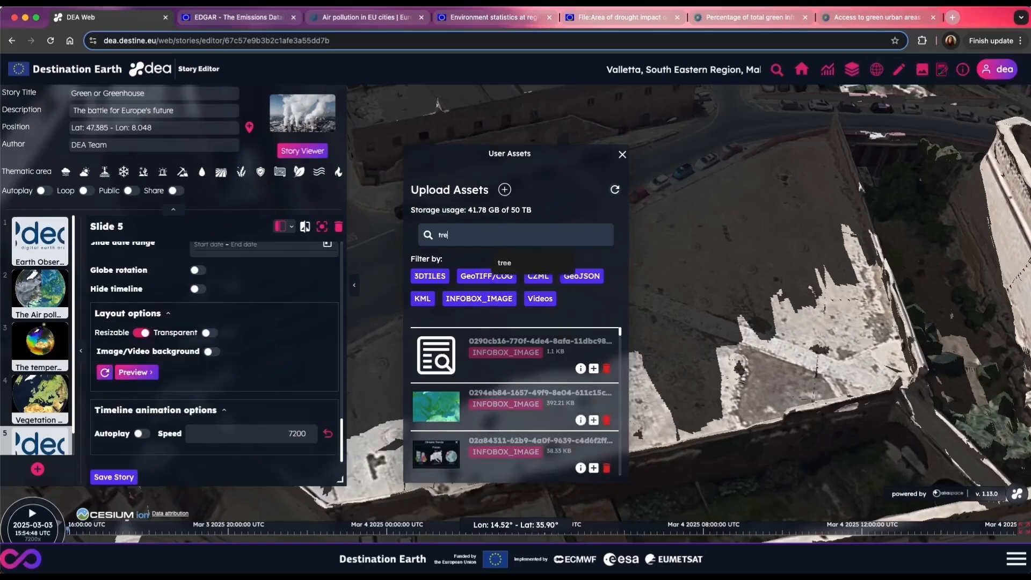
scroll(509, 398, "down", 1)
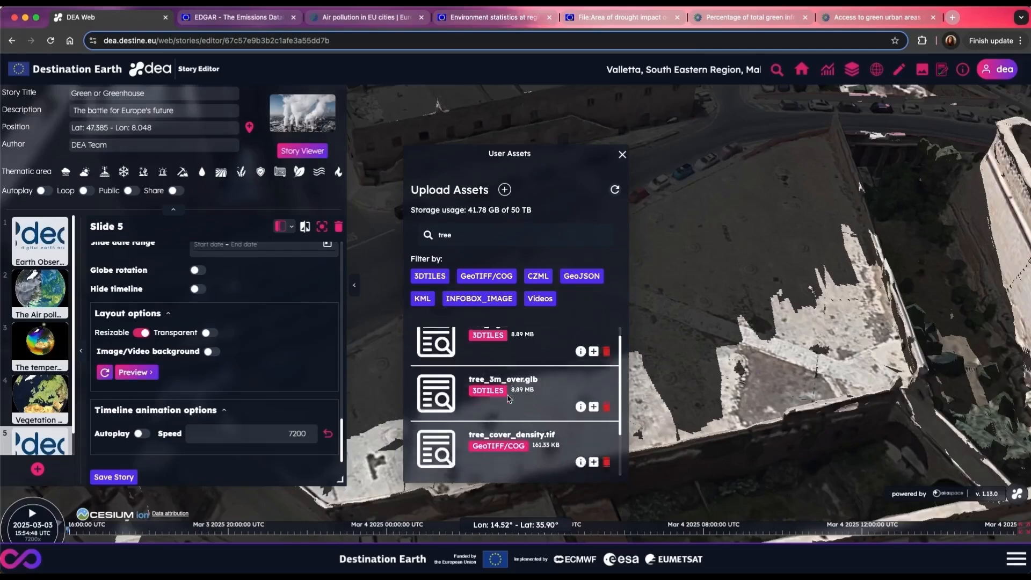
left_click(594, 380)
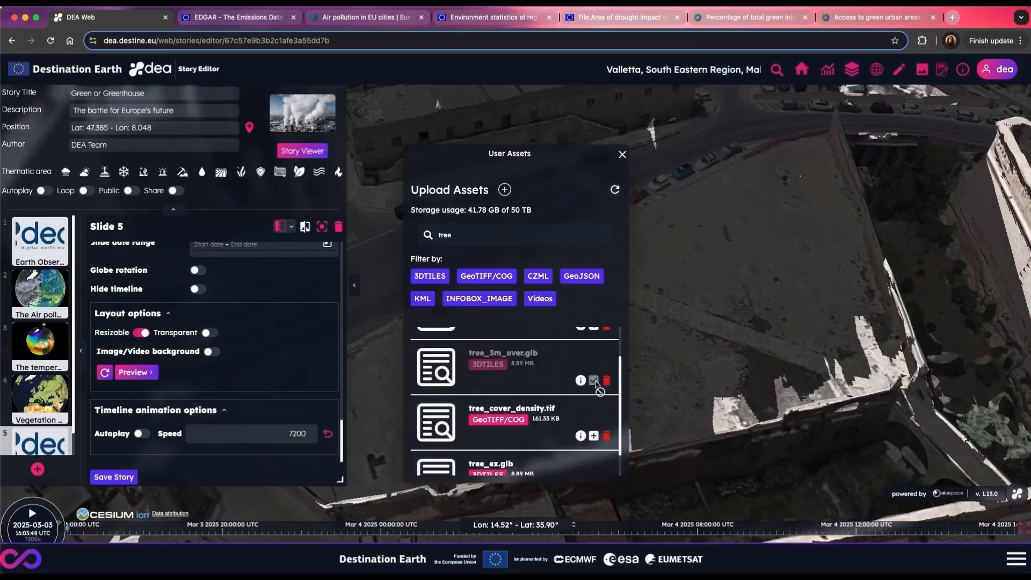
left_click(622, 155)
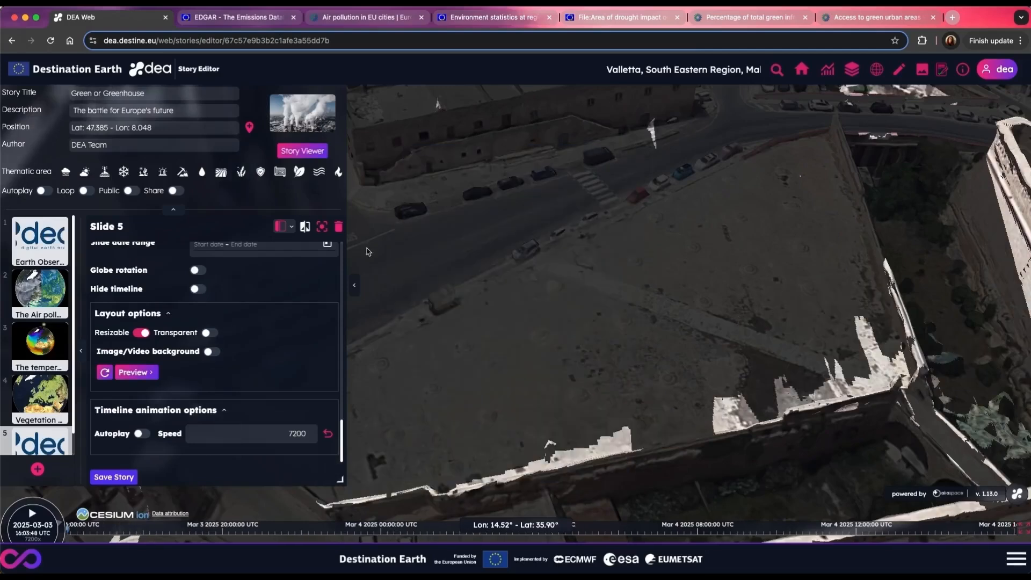
Step: Place an instance of the tree model labelled tree_1 on the empty lot at about longitude 14.51806, latitude 35.90121
scroll(189, 318, "up", 3)
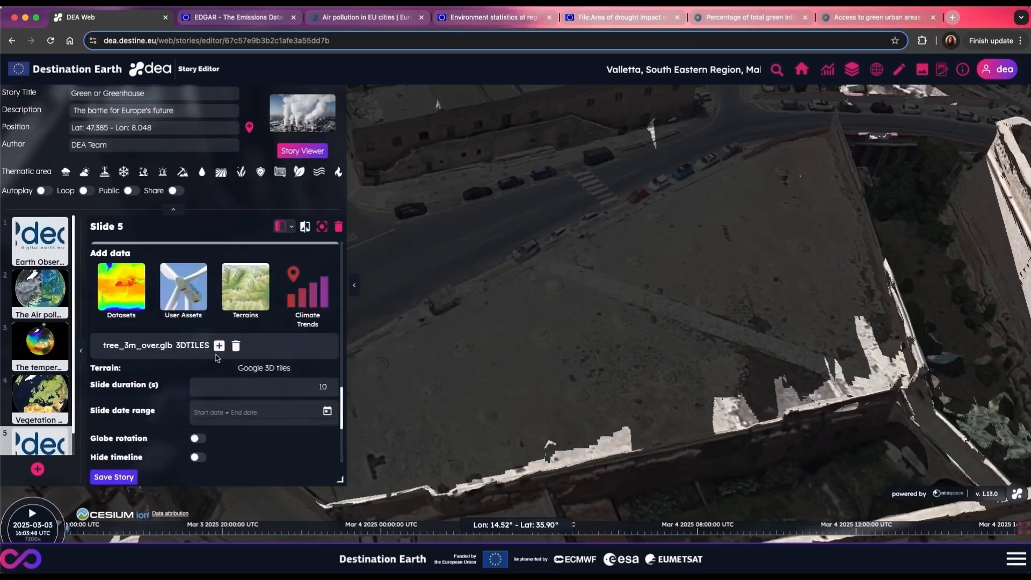
left_click(219, 346)
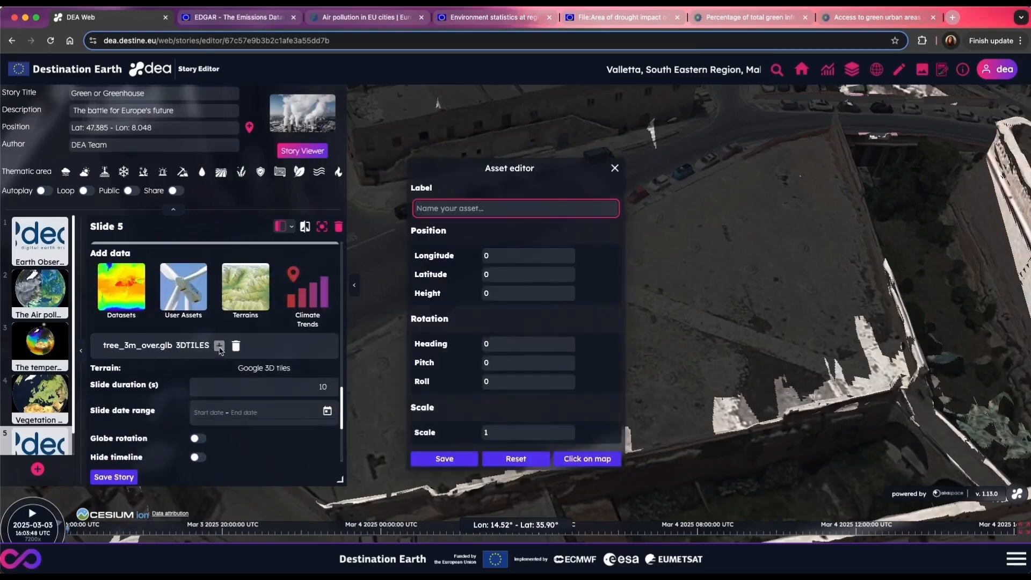
left_click(585, 459)
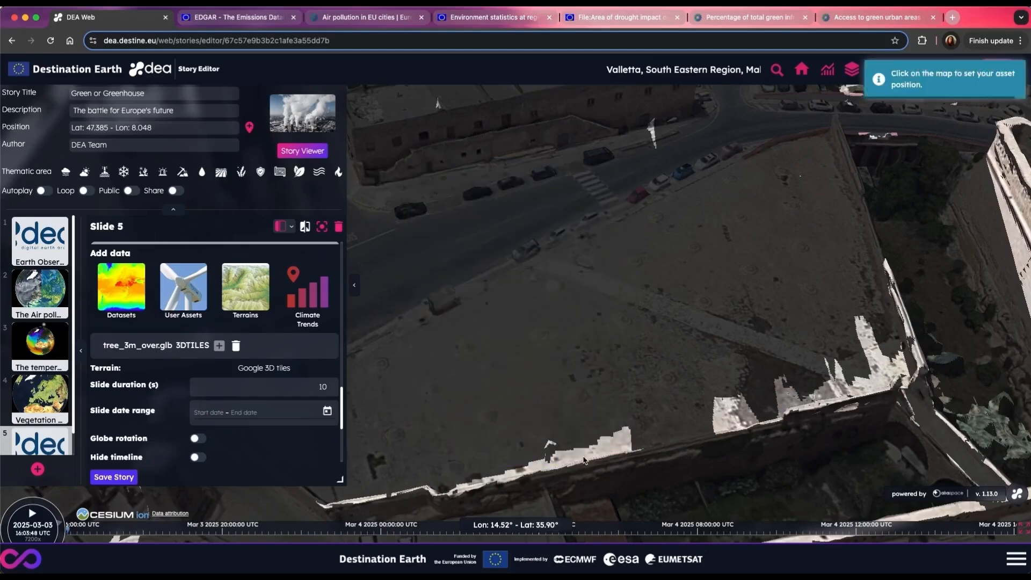
left_click(797, 221)
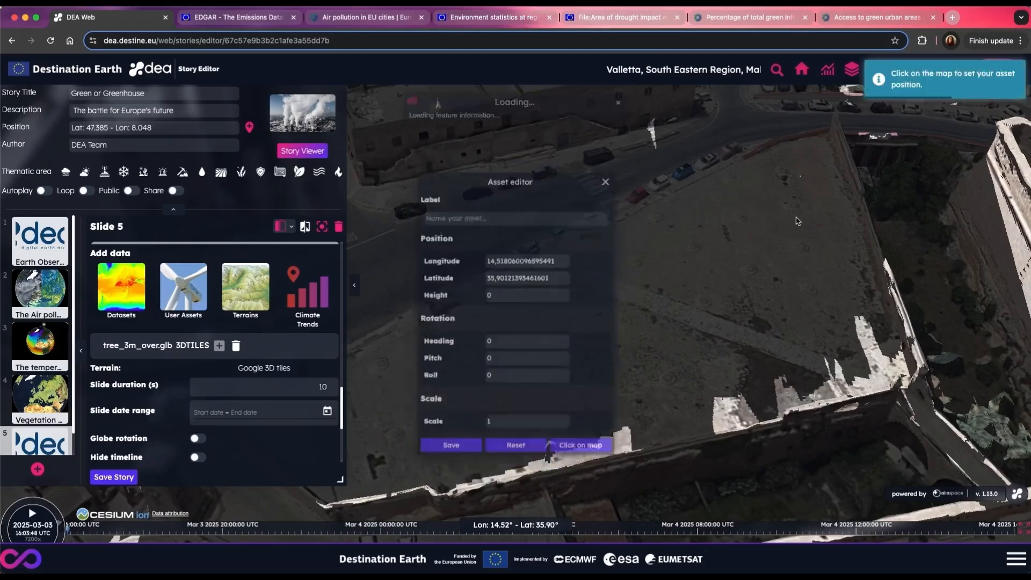
type("tree_1")
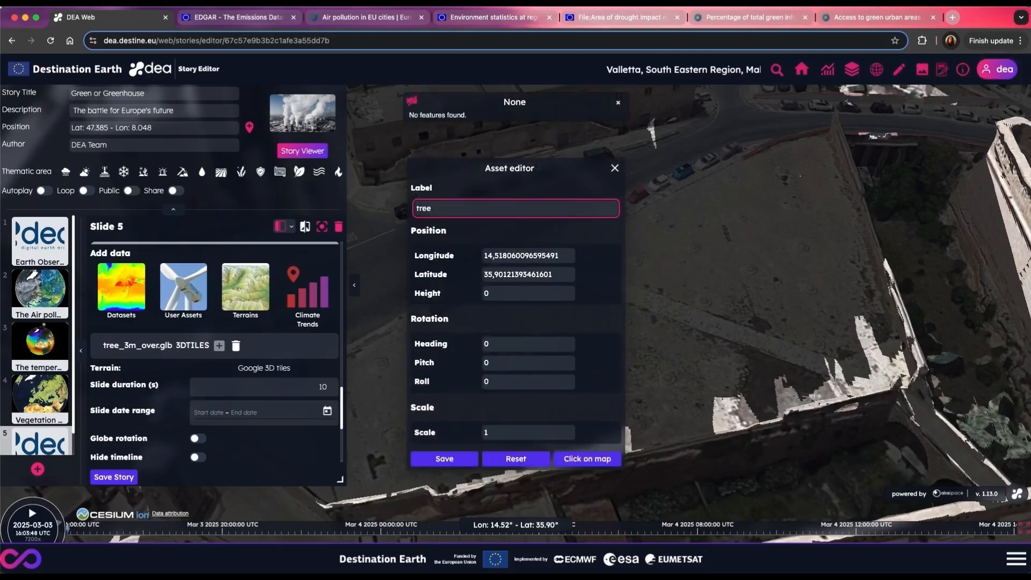
left_click(466, 461)
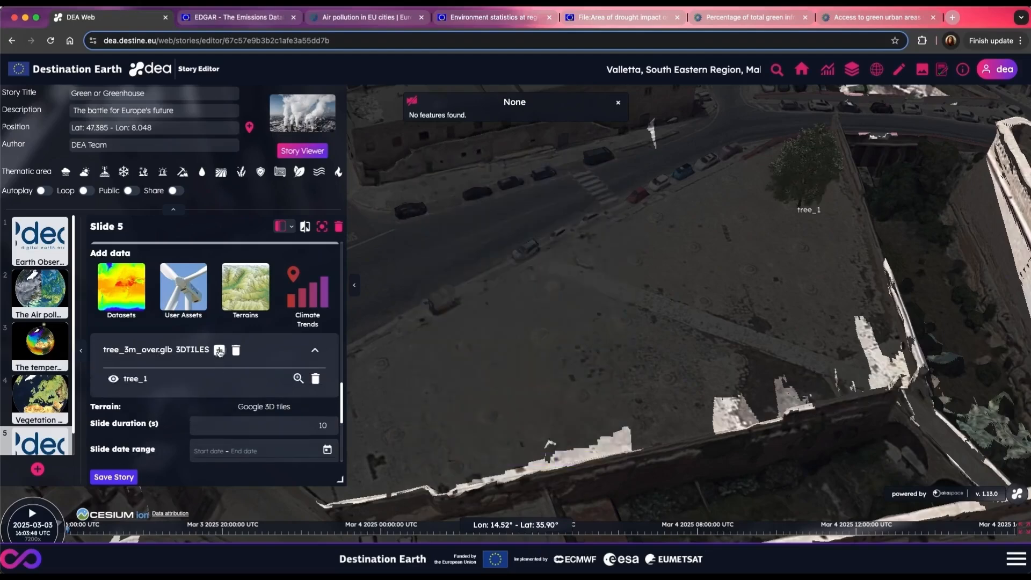
Step: Place a second instance of tree_3m_over.glb labelled tree_2 on the lot at about longitude 14.51819, latitude 35.90125
left_click(219, 350)
left_click(587, 458)
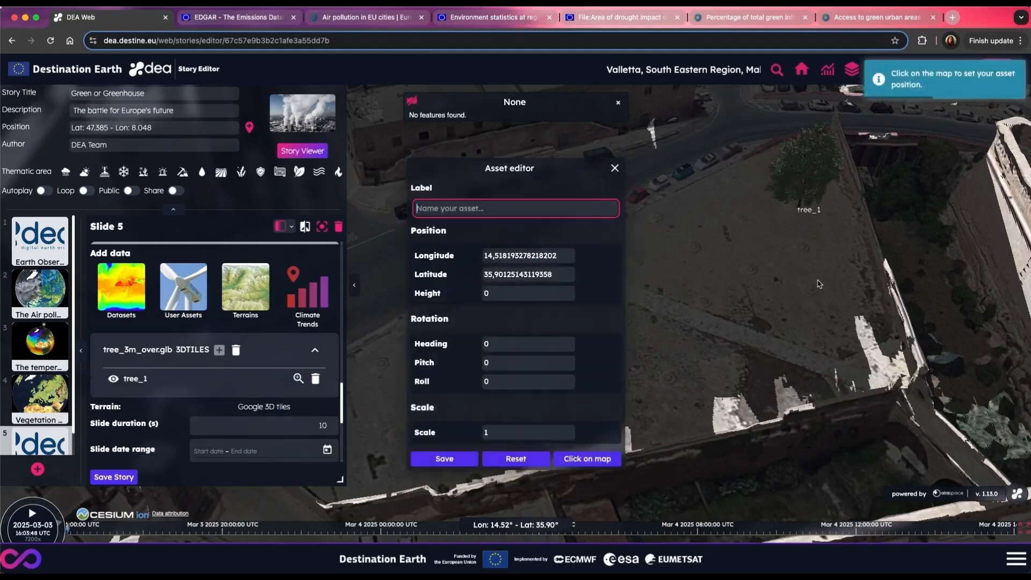
type("tree")
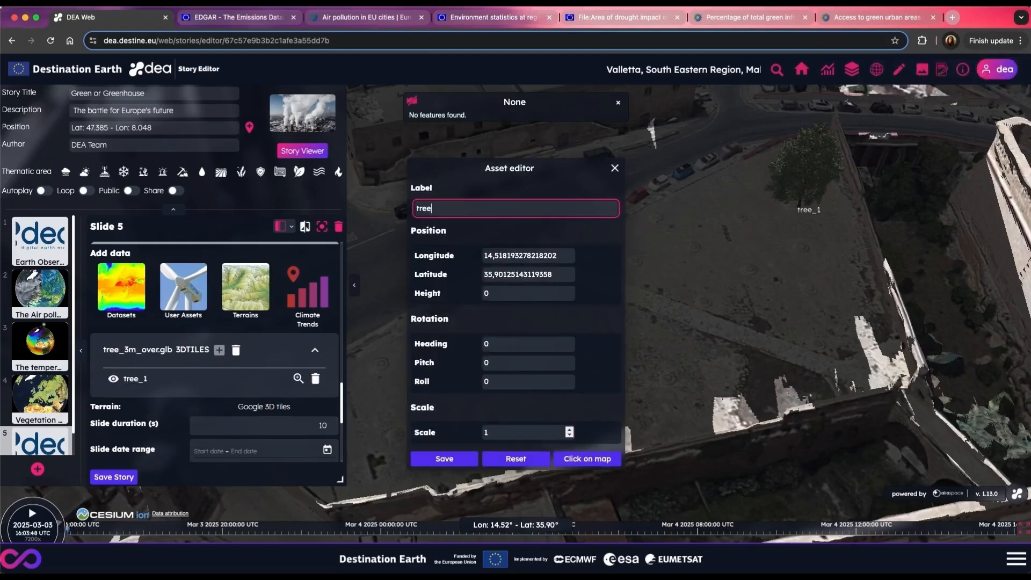
type("_2")
left_click(459, 463)
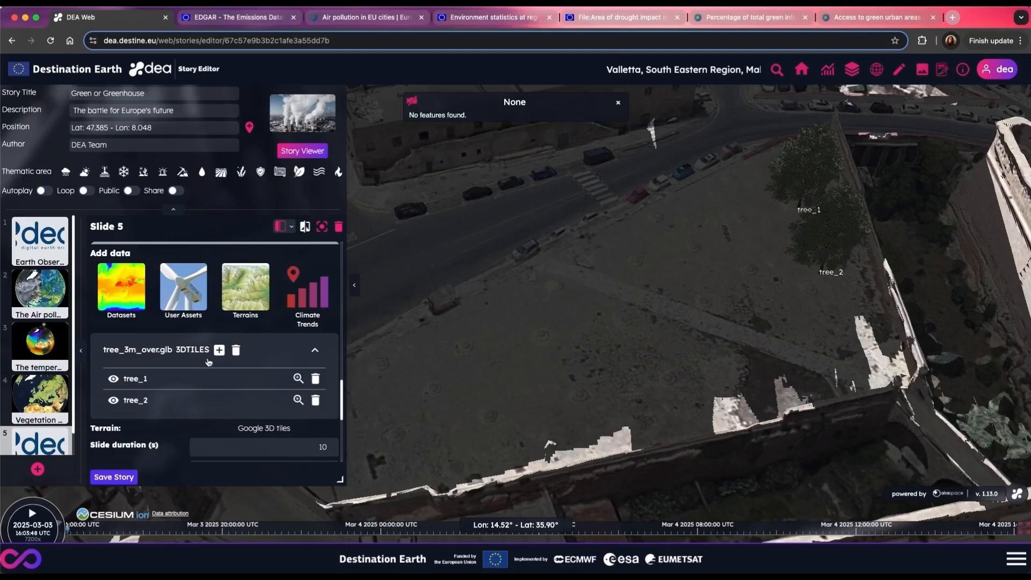
Step: Place a third tree instance labelled tree_3 at about longitude 14.51836, latitude 35.90120, and save the story
left_click(219, 350)
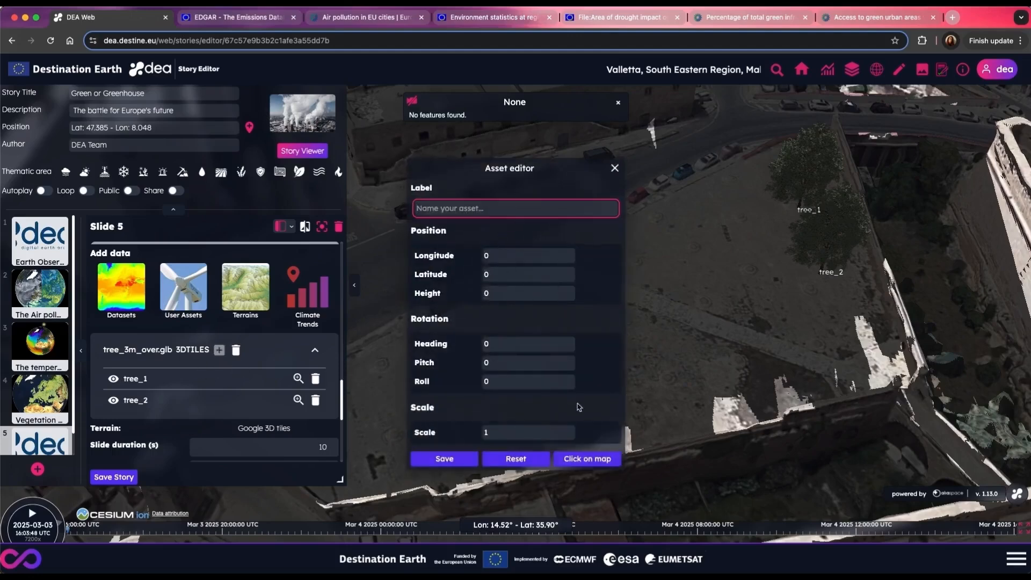
left_click(602, 458)
left_click(763, 363)
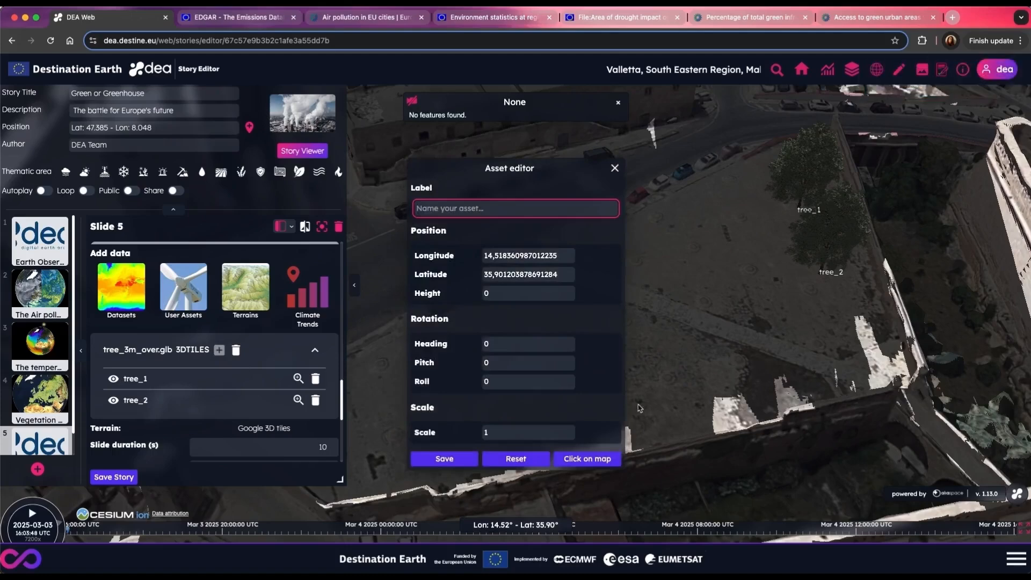
type("tree_3")
left_click(444, 458)
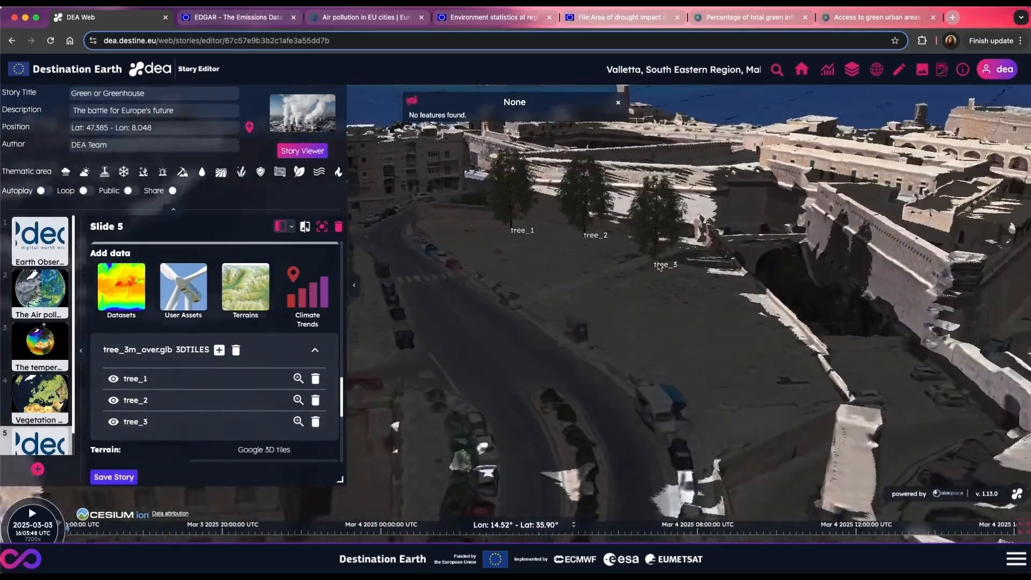
left_click_drag(660, 267, 780, 414)
left_click(113, 477)
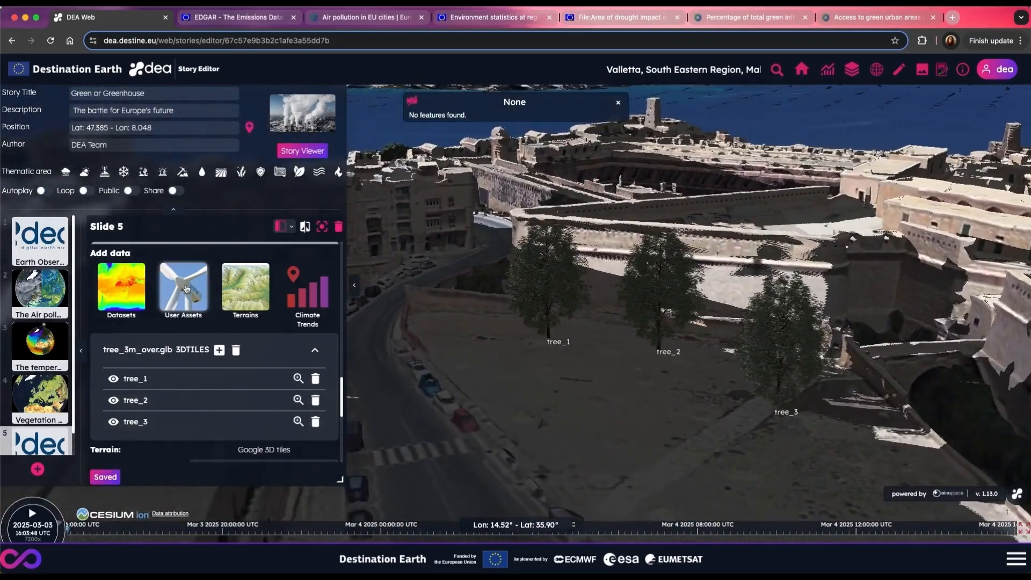
Step: Upload the 3D model bench_3m__.glb from the 5_models3d_obj folder to the user assets storage
left_click(185, 289)
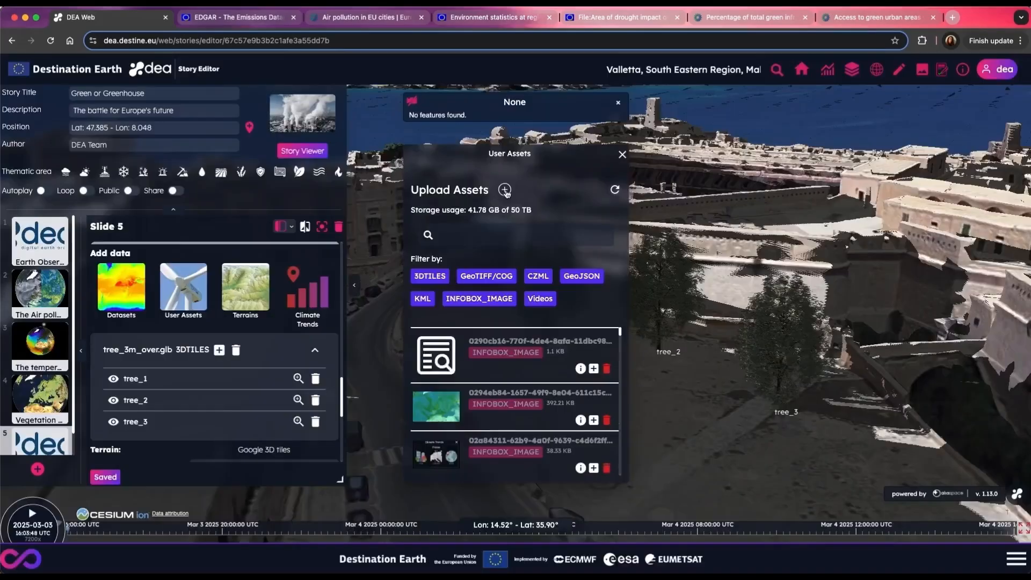
left_click(504, 190)
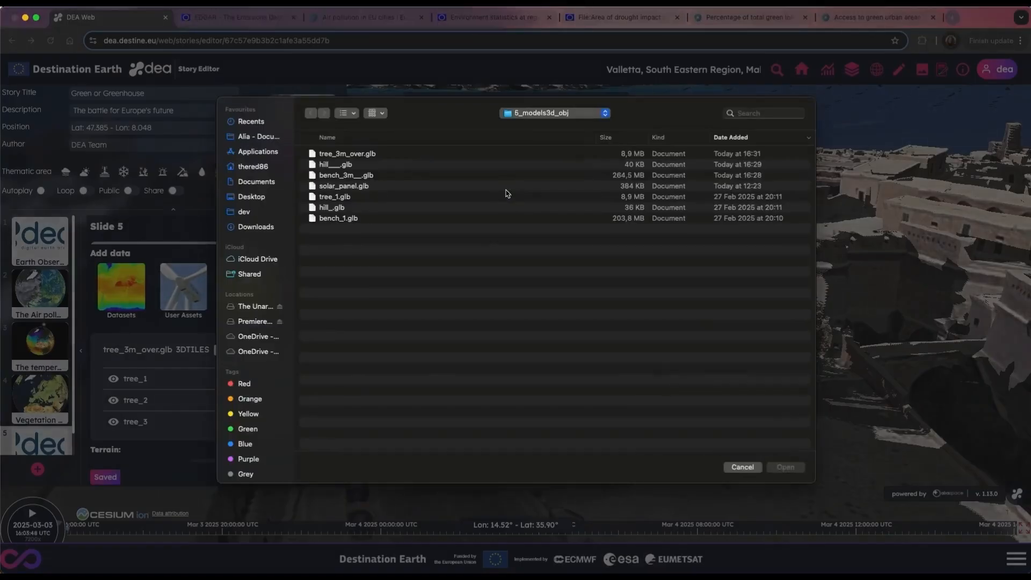
left_click(506, 174)
left_click(797, 470)
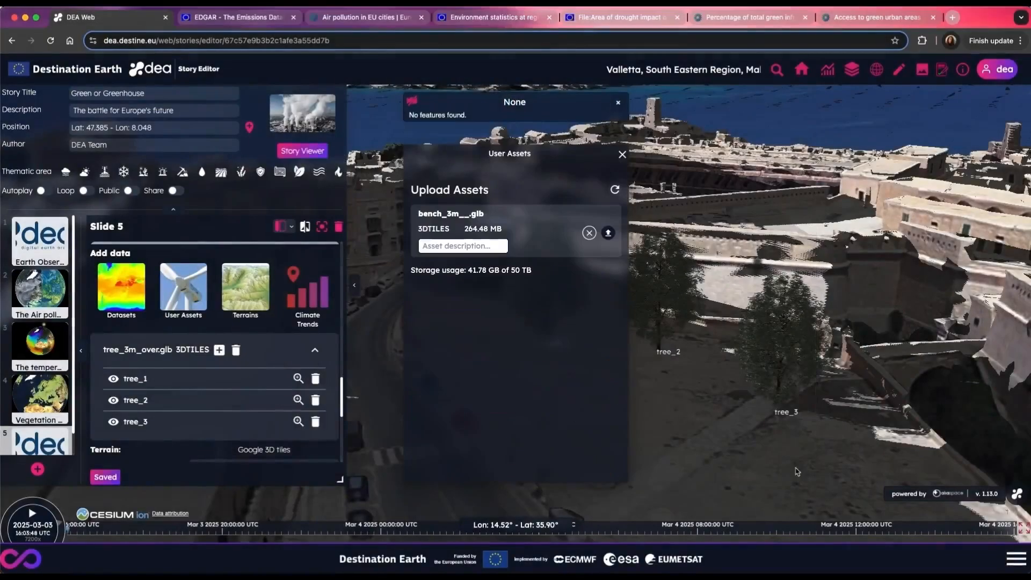
left_click(609, 234)
left_click(594, 458)
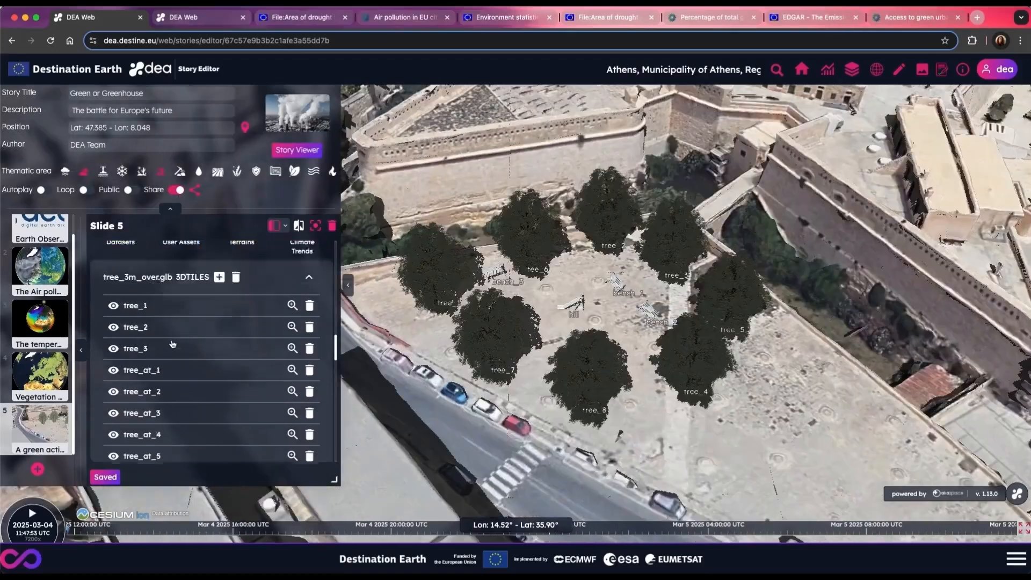
Step: Hide the timeline for slide 5 and open its slide duration for editing
scroll(173, 342, "down", 15)
scroll(172, 343, "down", 3)
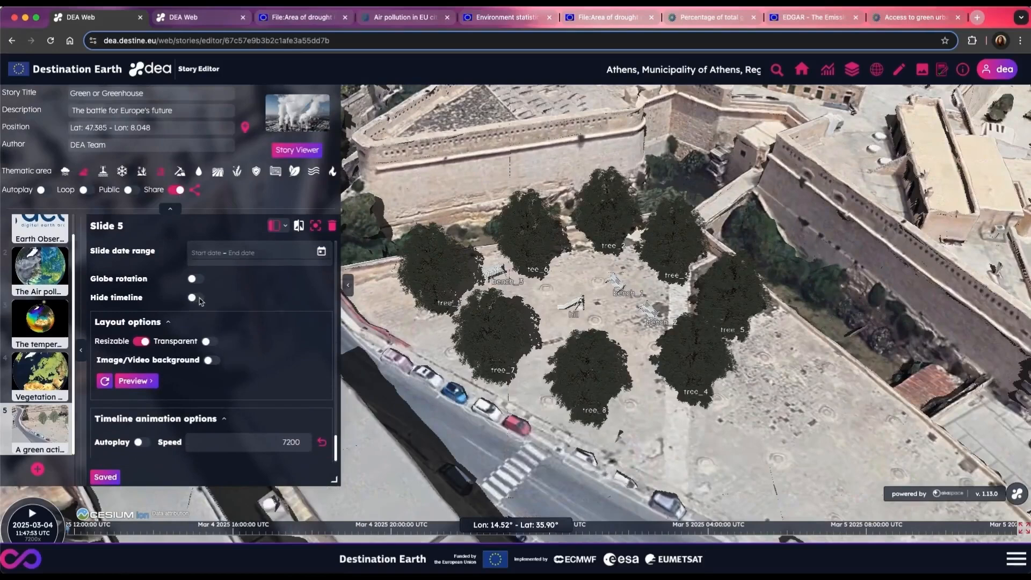
left_click(194, 298)
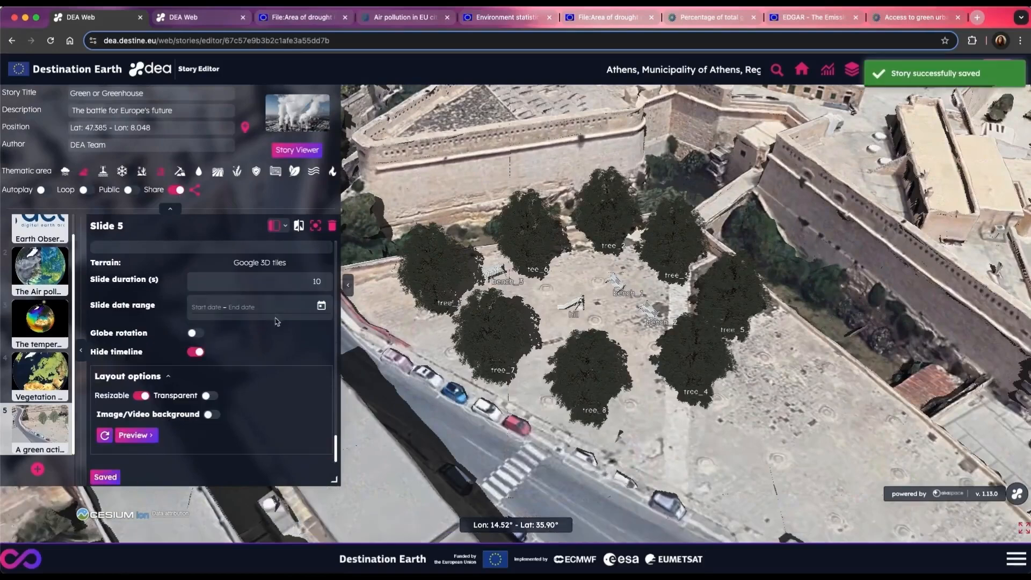
left_click(315, 279)
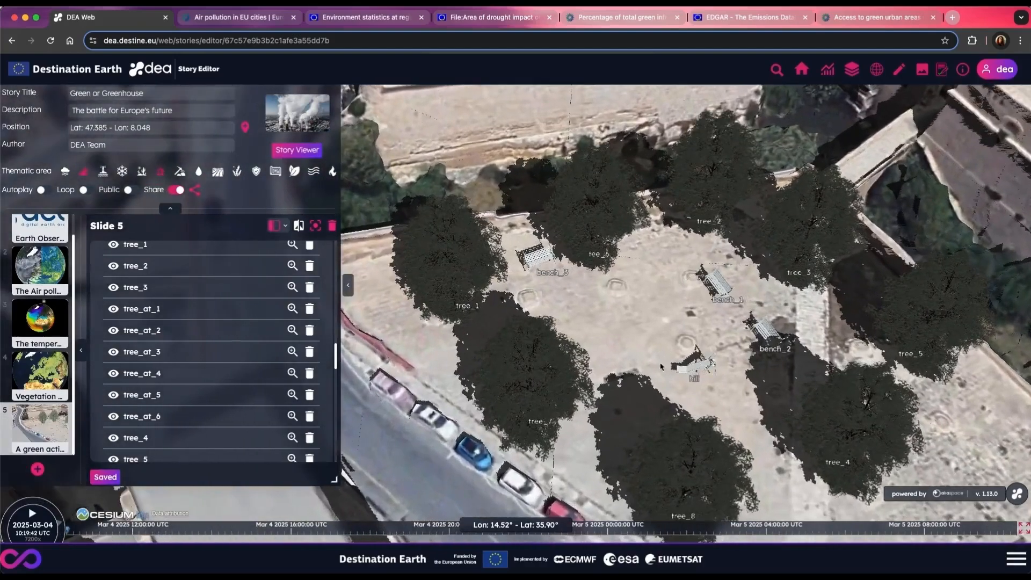
Step: Save the story and inspect the trees and benches in the Valletta lot with the story editor hidden, closing the empty feature info
left_click_drag(661, 367, 666, 310)
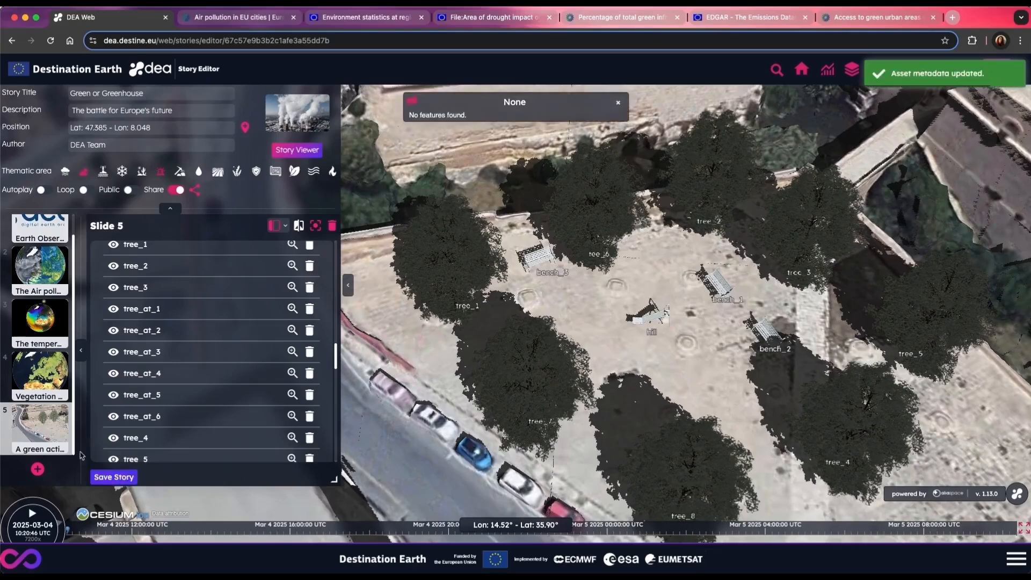
left_click(113, 476)
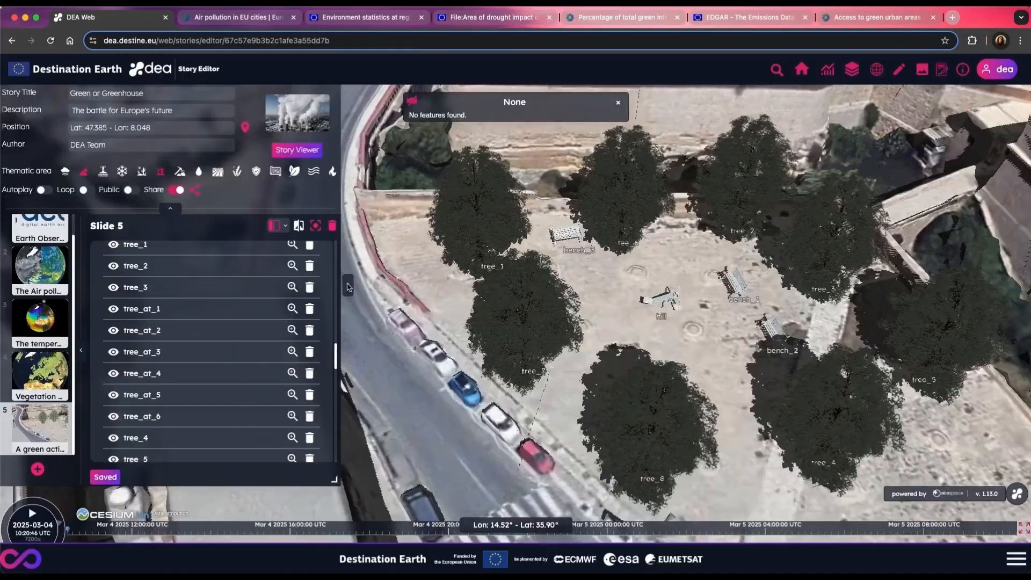
left_click(348, 285)
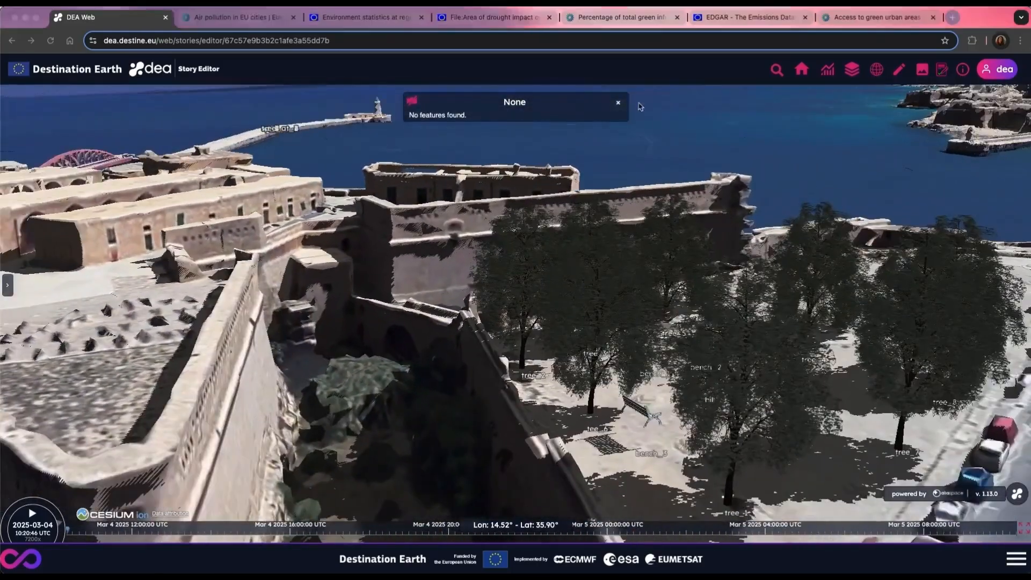
left_click(618, 102)
left_click(7, 285)
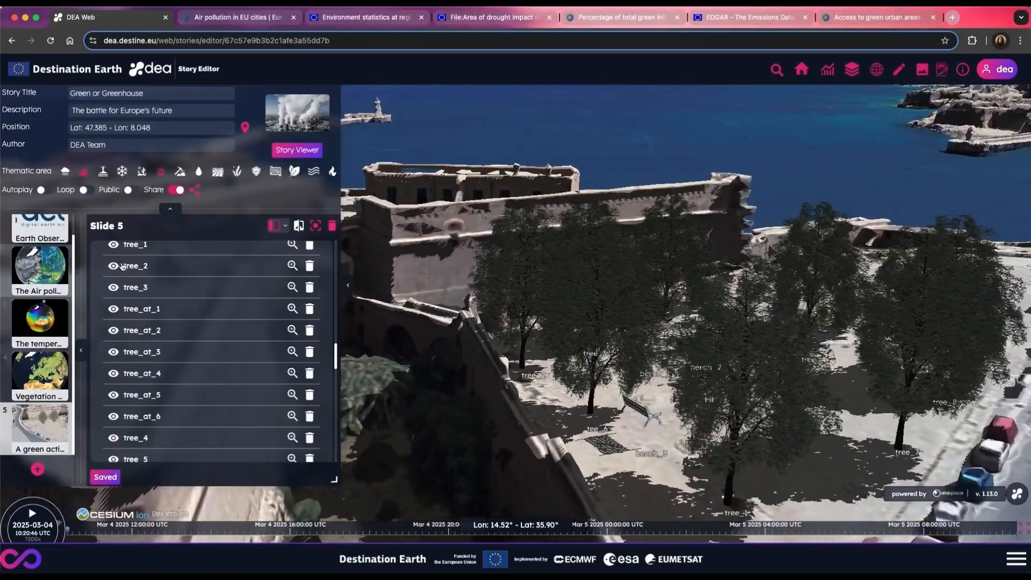
Step: Search for Athens, Greece, on the map and frame the wooded park with the green pond beyond the tree-lined road
scroll(183, 354, "up", 8)
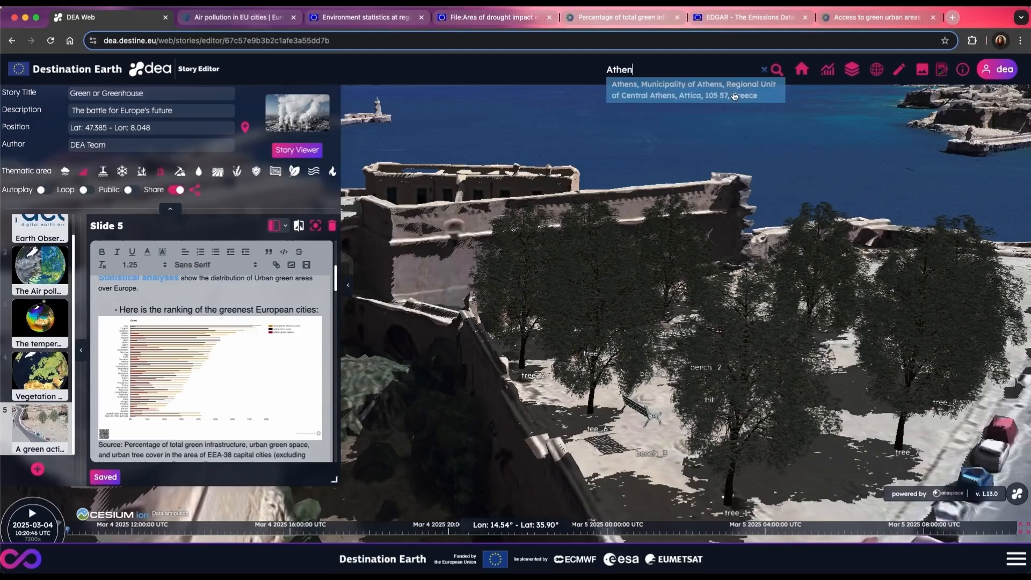
key("Return")
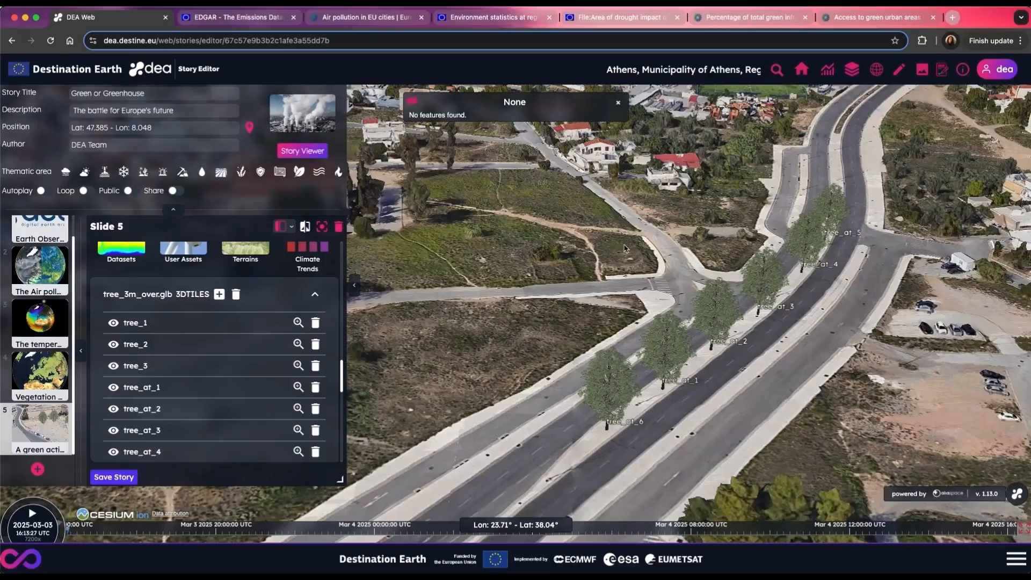
left_click_drag(624, 248, 596, 239)
scroll(493, 237, "down", 3)
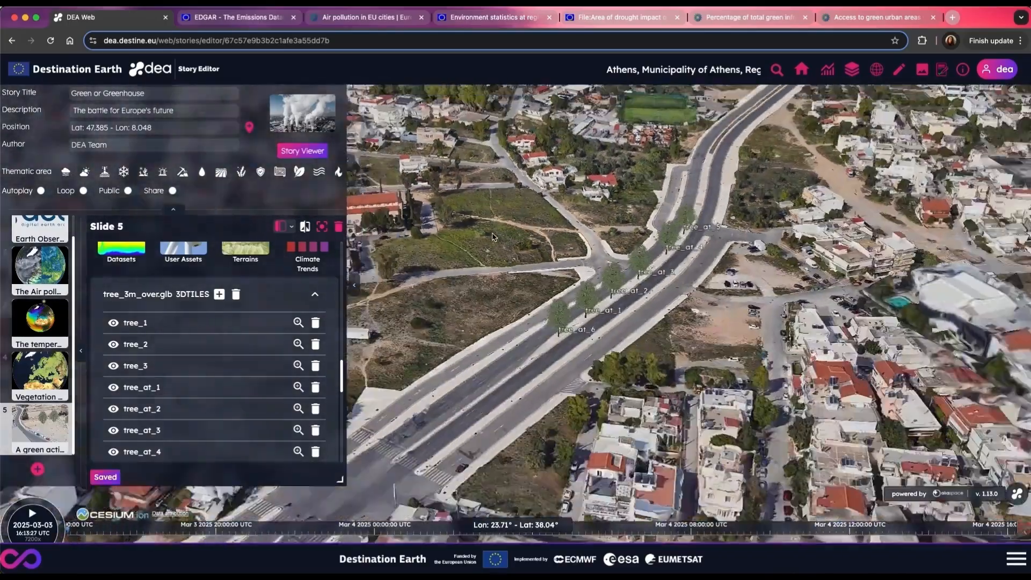
scroll(493, 237, "down", 5)
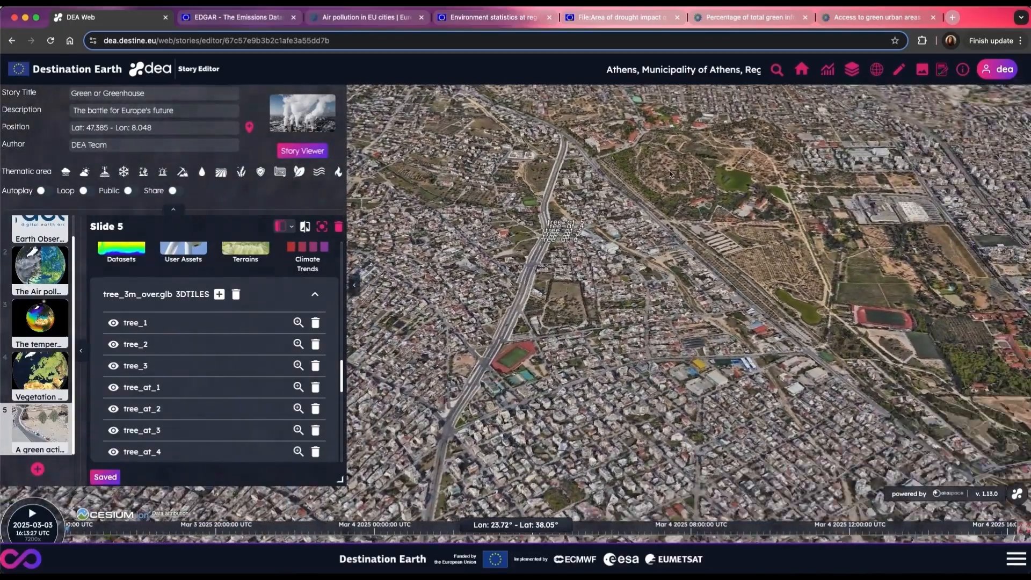
scroll(506, 204, "up", 5)
left_click_drag(671, 175, 633, 181)
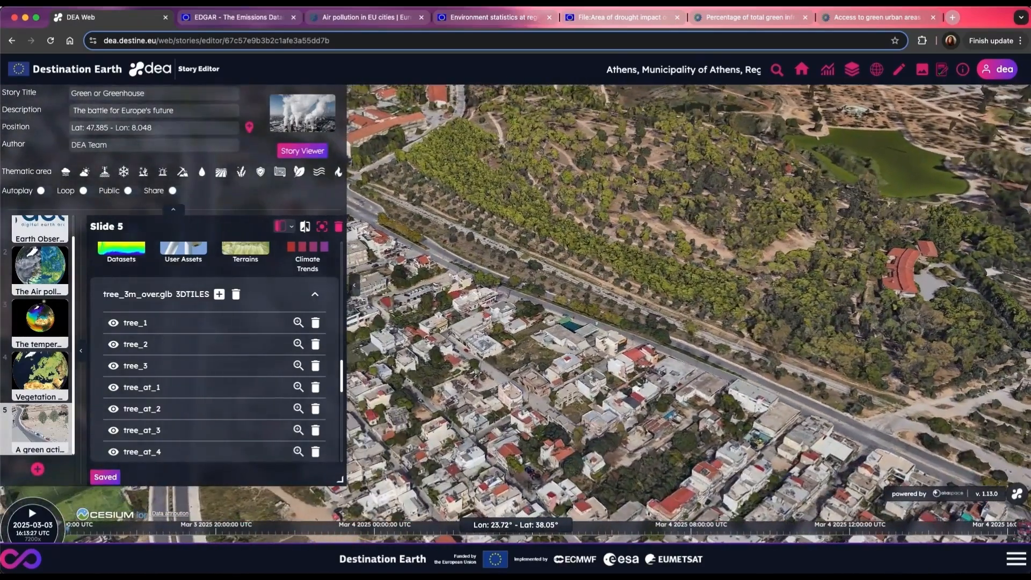
Step: Find the user assets matching "wind_turb" and add animated_wind_turbine3.glb to slide 5
scroll(191, 301, "up", 2)
left_click(183, 298)
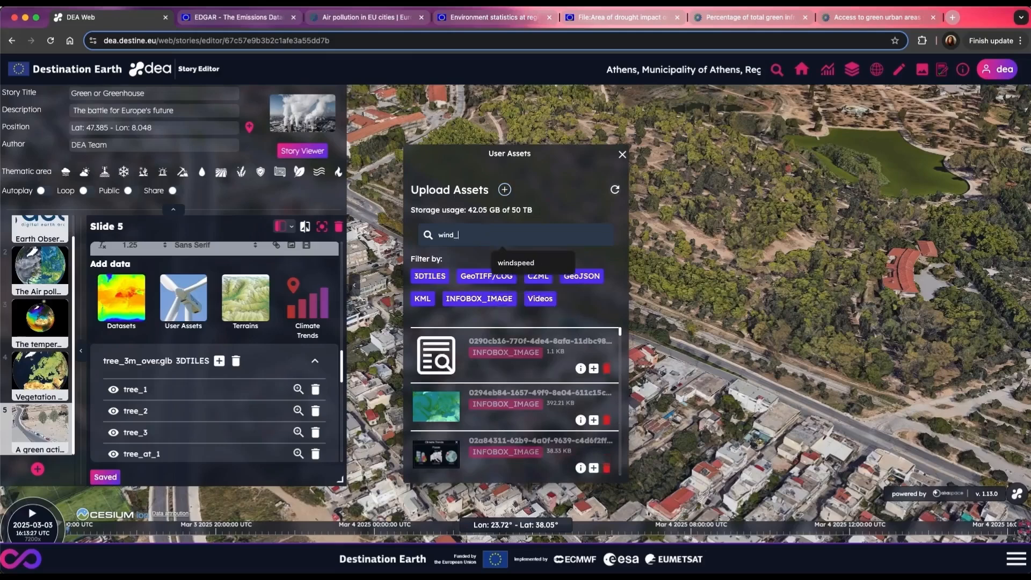
type("wind_turb")
left_click(622, 154)
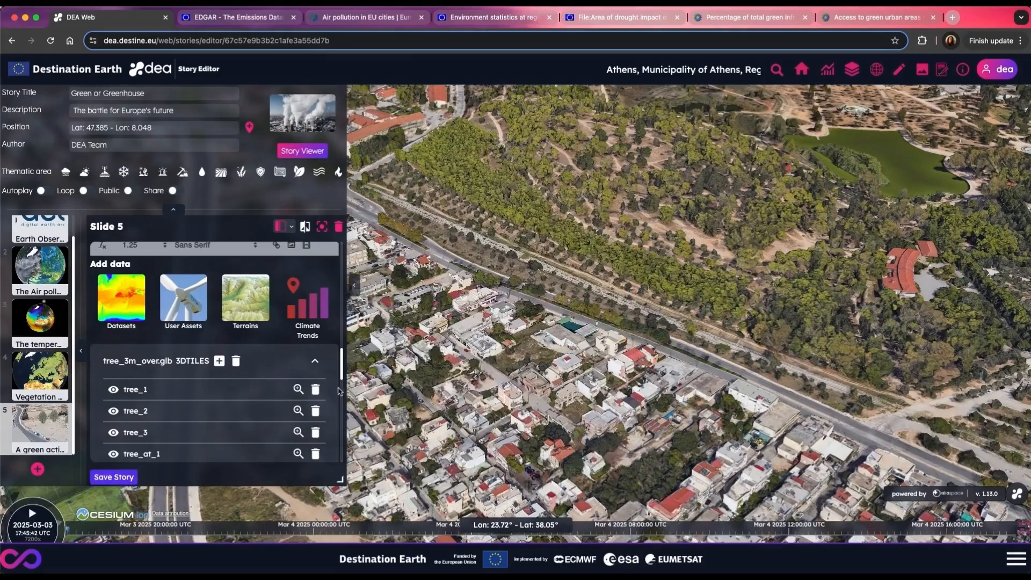
Step: Place a wind turbine instance labelled wt_1 on the wooded hill at about longitude 23.71717, latitude 38.04587
scroll(212, 401, "down", 10)
left_click(264, 379)
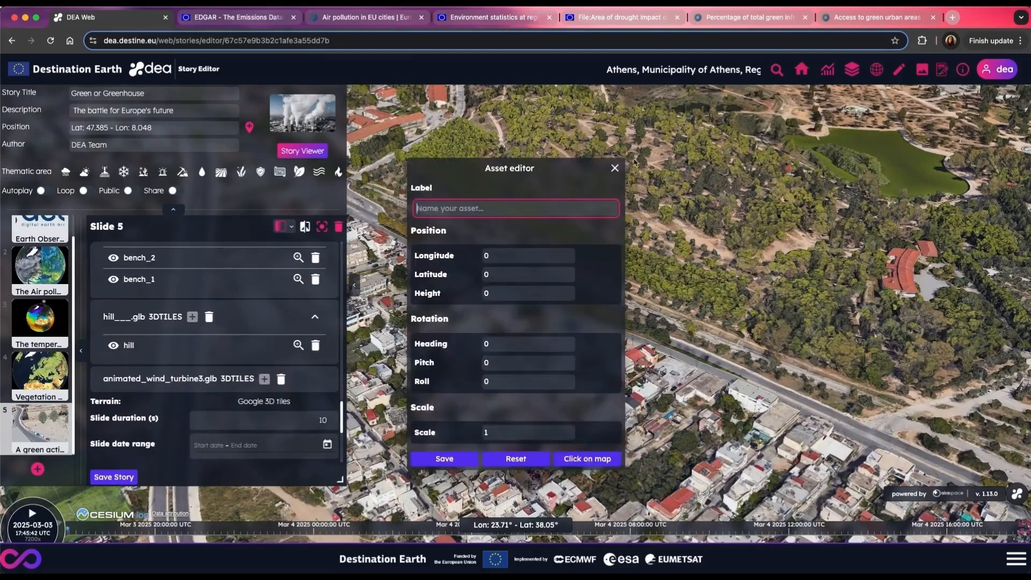
left_click(586, 459)
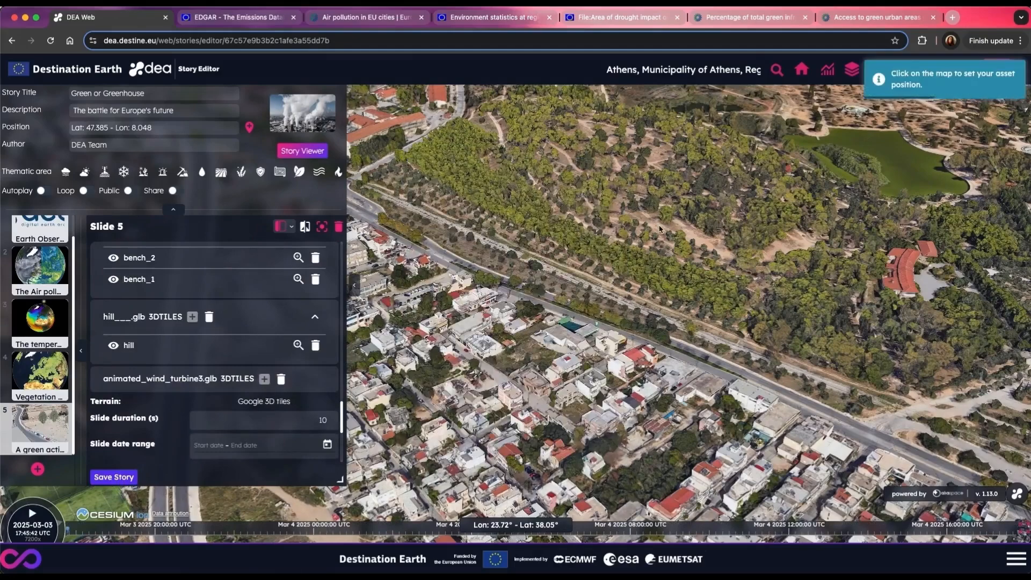
left_click(659, 228)
type("wt_1")
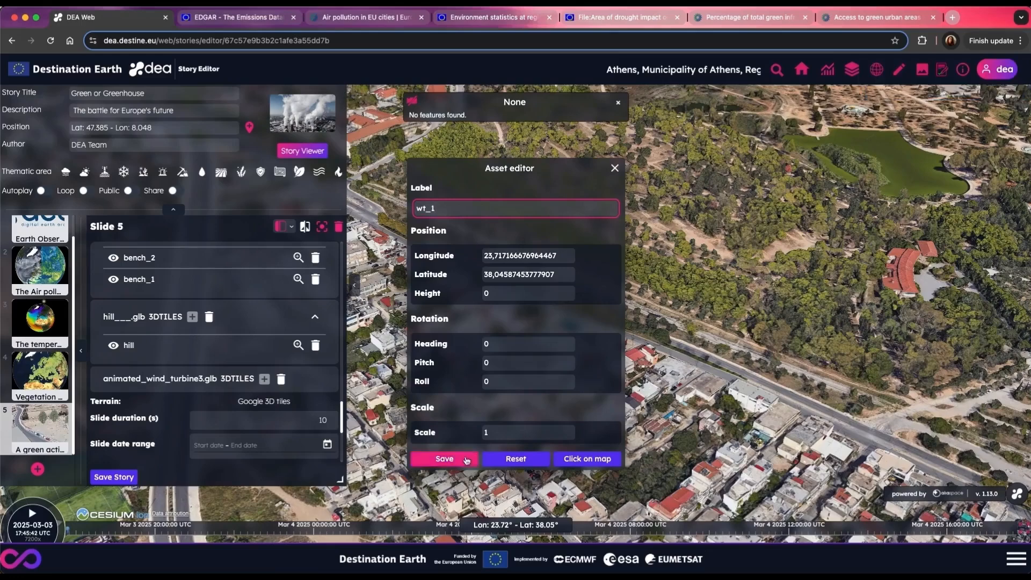
left_click(468, 459)
Step: Set the scale of the wind turbine wt_1 to 0.01
left_click(624, 264)
left_click(523, 432)
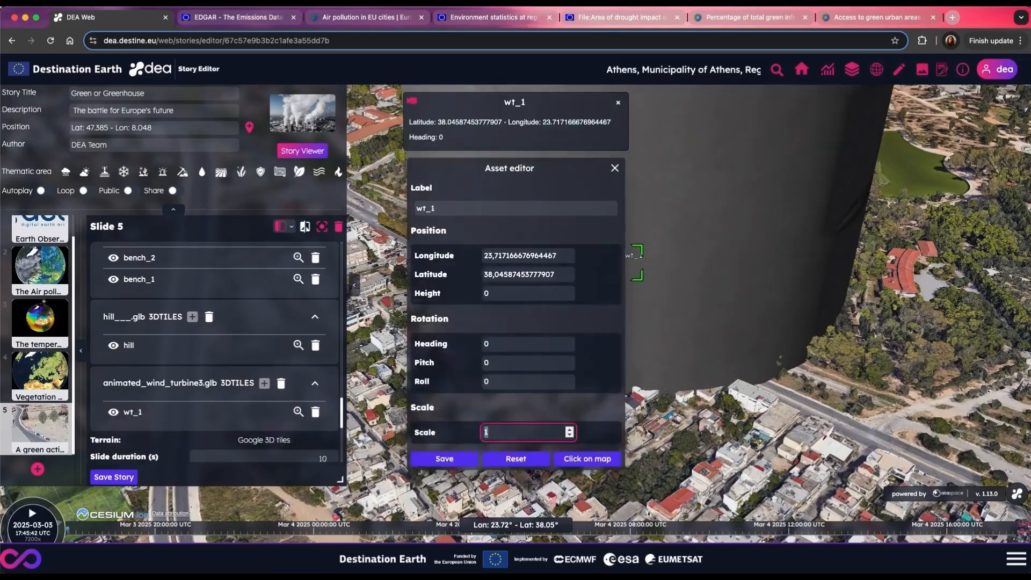
key("BackSpace")
type("0.01")
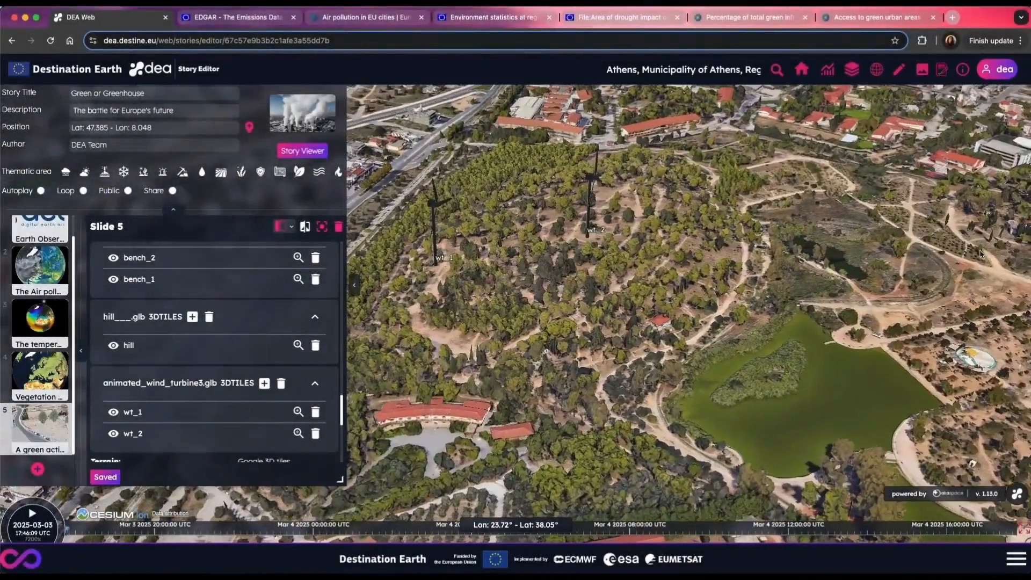
Step: Frame the open ground east of the pond and add the user asset solar_panel_2.glb to slide 5
left_click_drag(980, 253, 846, 384)
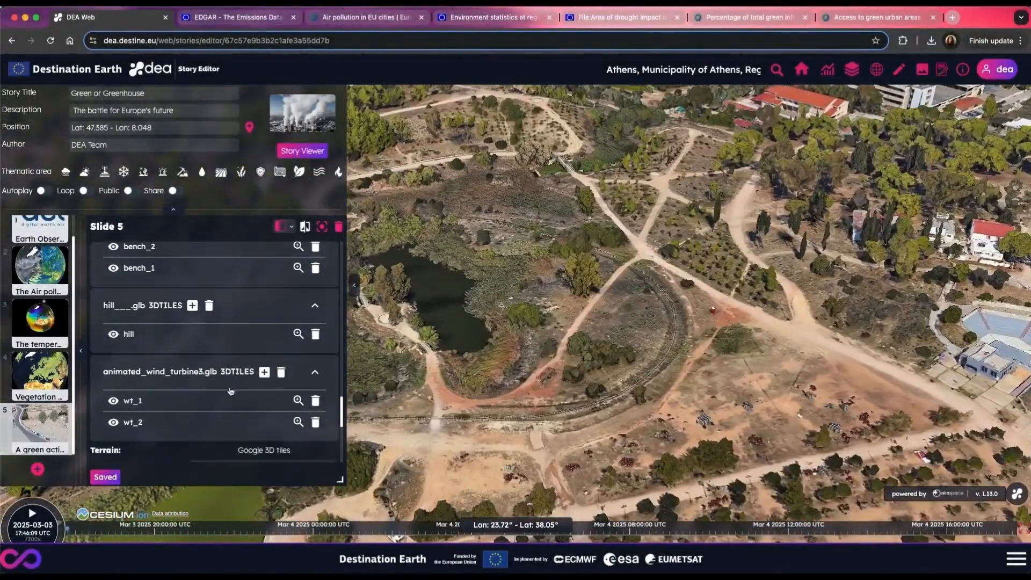
scroll(230, 391, "up", 8)
left_click(183, 312)
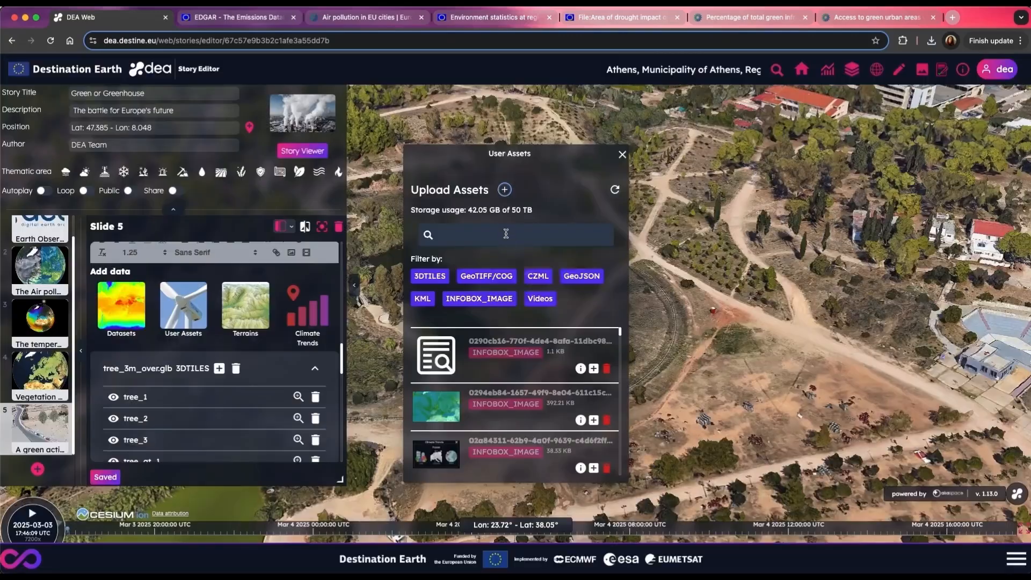
left_click(523, 234)
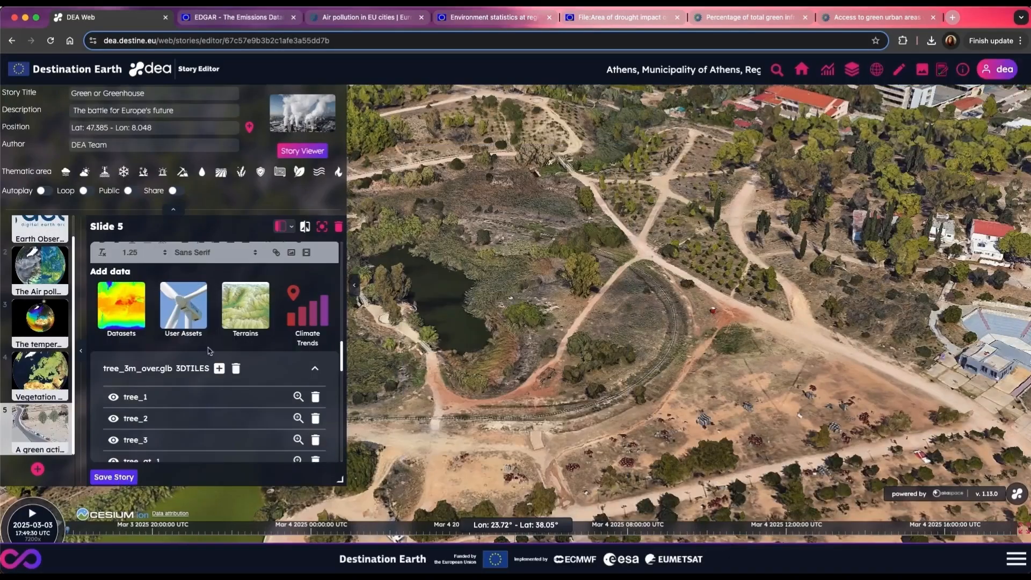
Step: Place a solar panel instance labelled sp_1 inside the curved track at about longitude 23.72133, latitude 38.04716
scroll(208, 350, "down", 10)
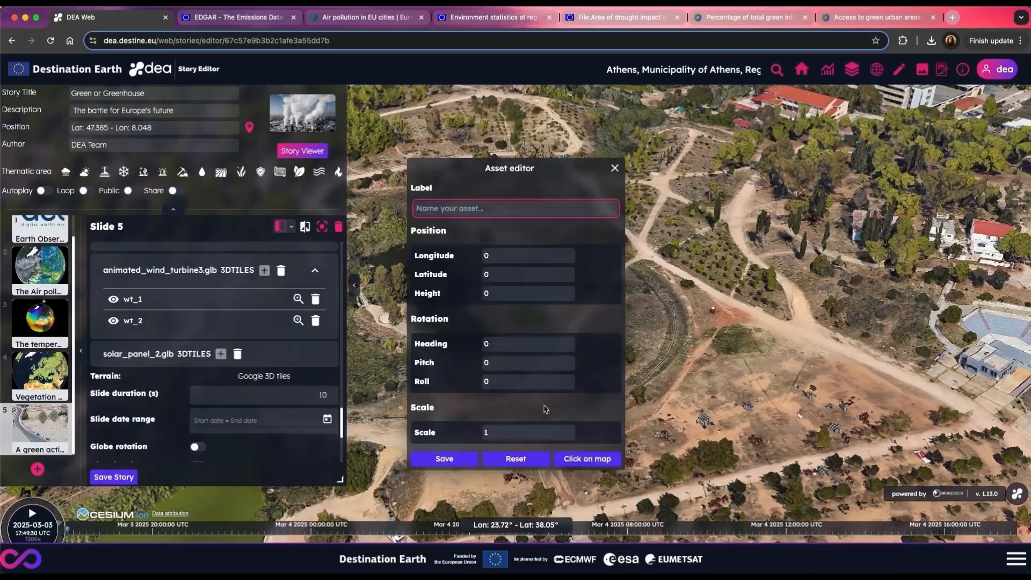
left_click(586, 459)
left_click(464, 452)
type("sp")
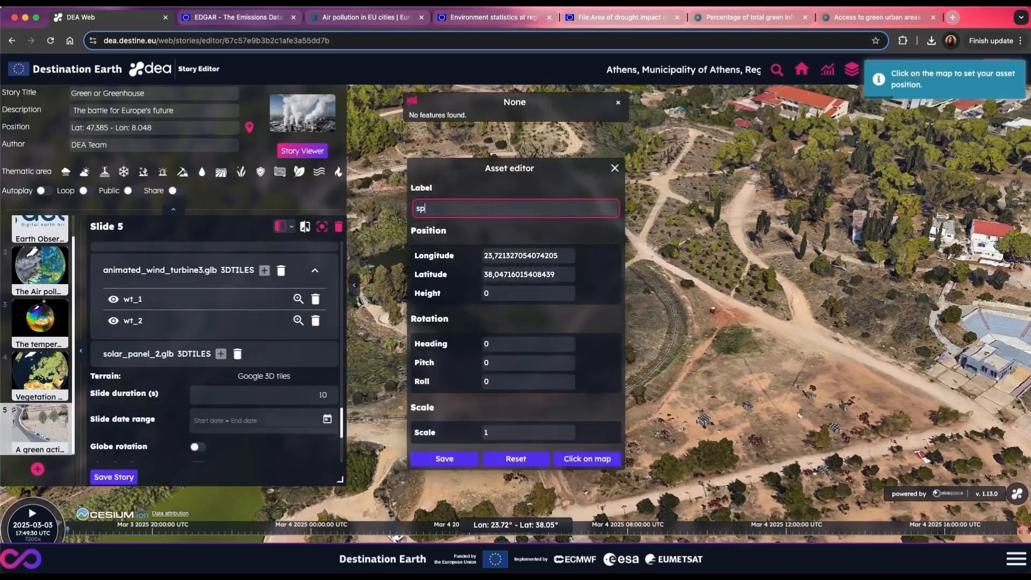
type("_1")
left_click(444, 458)
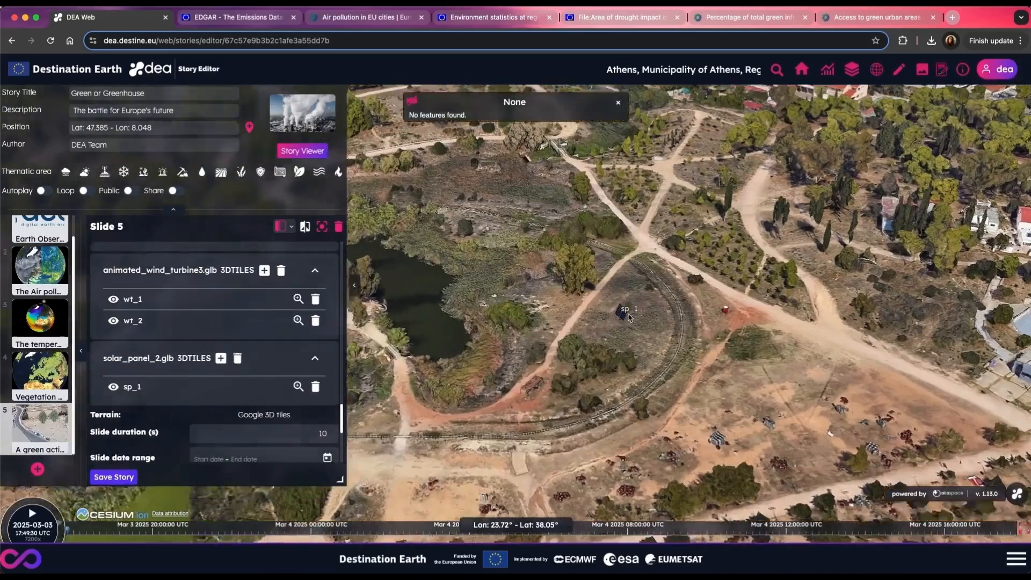
scroll(628, 316, "up", 5)
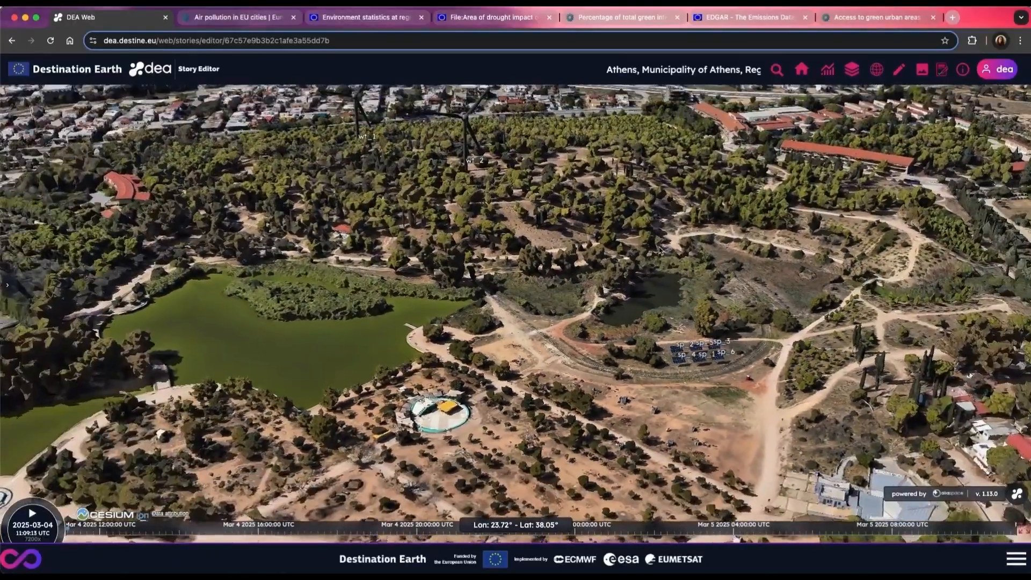
left_click_drag(659, 251, 763, 294)
left_click_drag(421, 191, 569, 263)
scroll(463, 211, "down", 3)
left_click_drag(317, 153, 430, 195)
Step: Reopen the story settings, enable sharing, copy the share link and request the QR code download
left_click(8, 285)
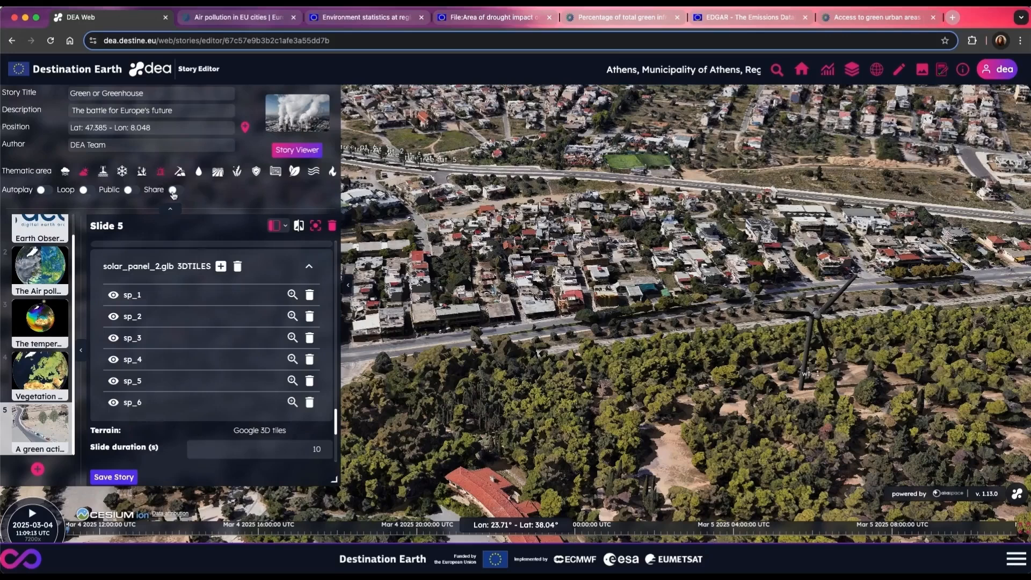
left_click(173, 191)
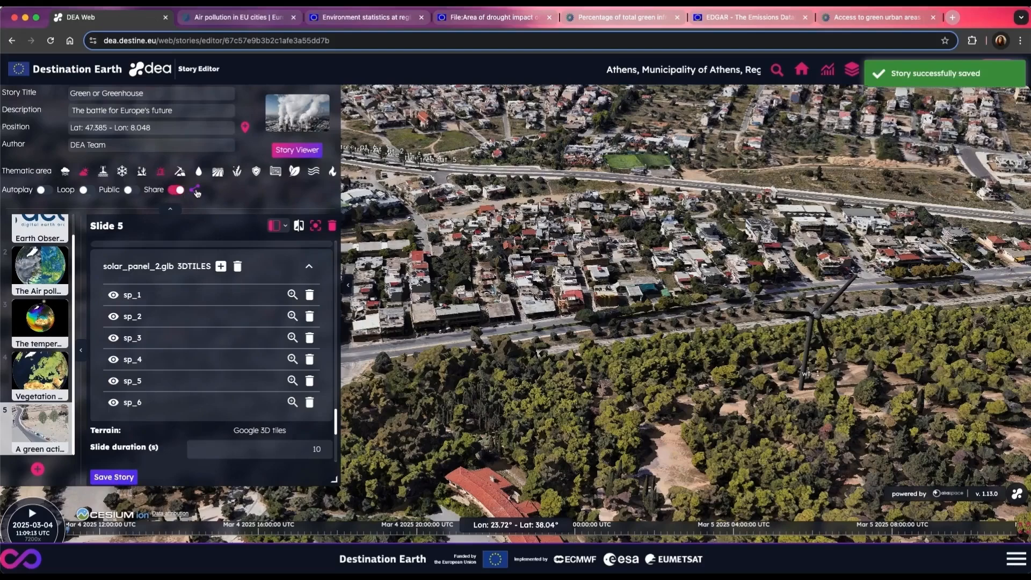
left_click(196, 191)
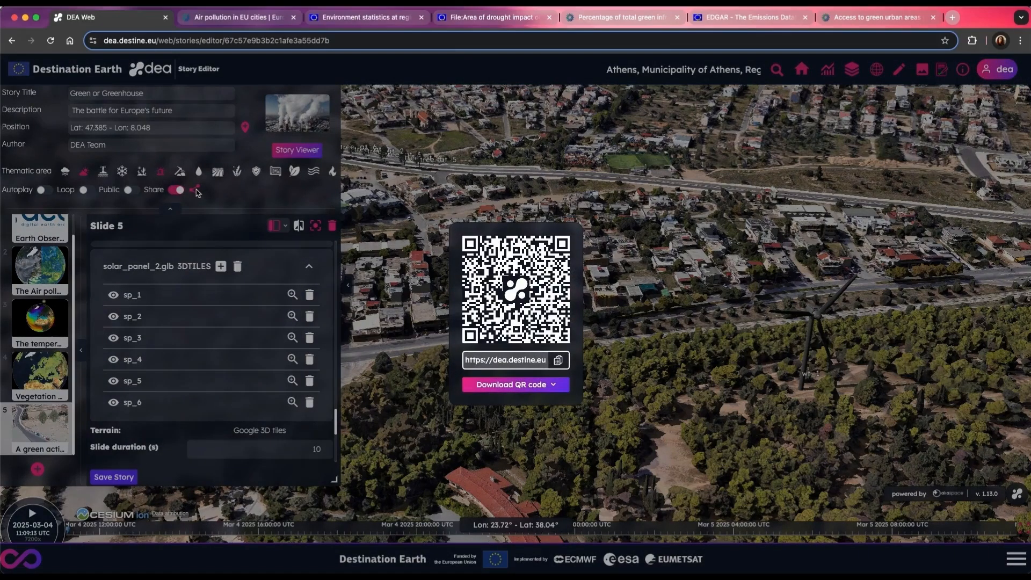
left_click(556, 386)
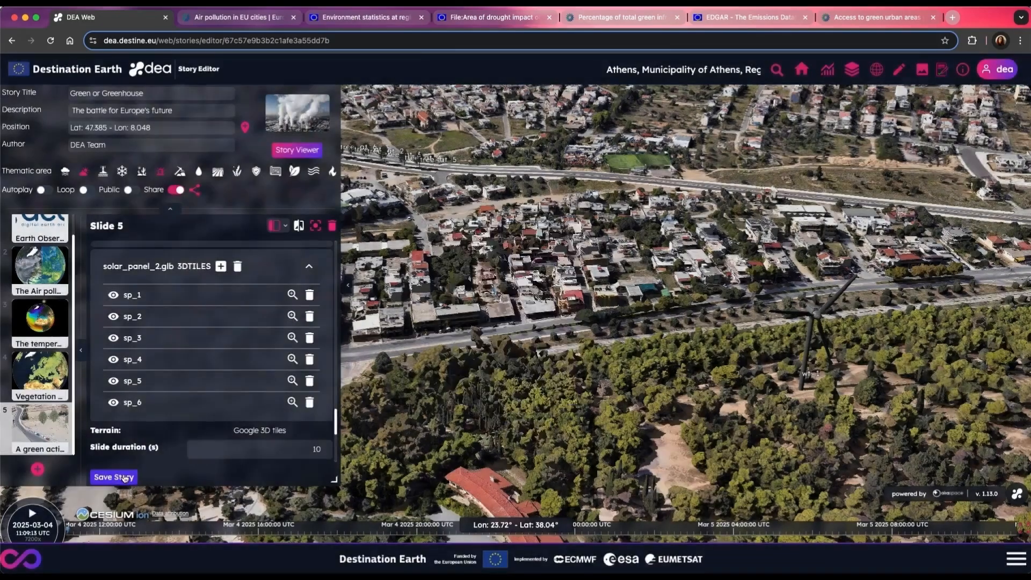
Step: Save the story and open it in the Story Viewer, checking its list of slides
left_click(125, 478)
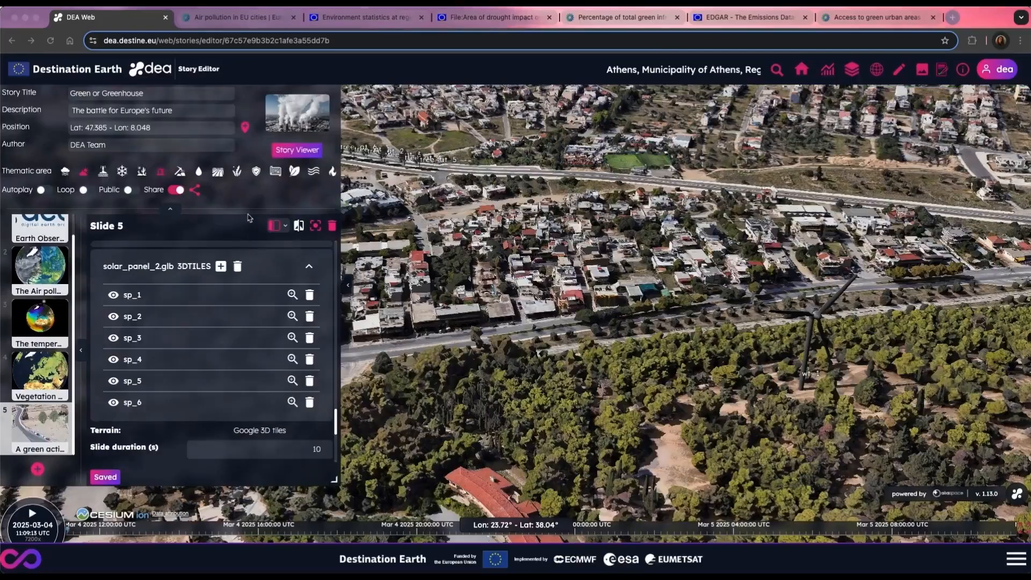
left_click(309, 146)
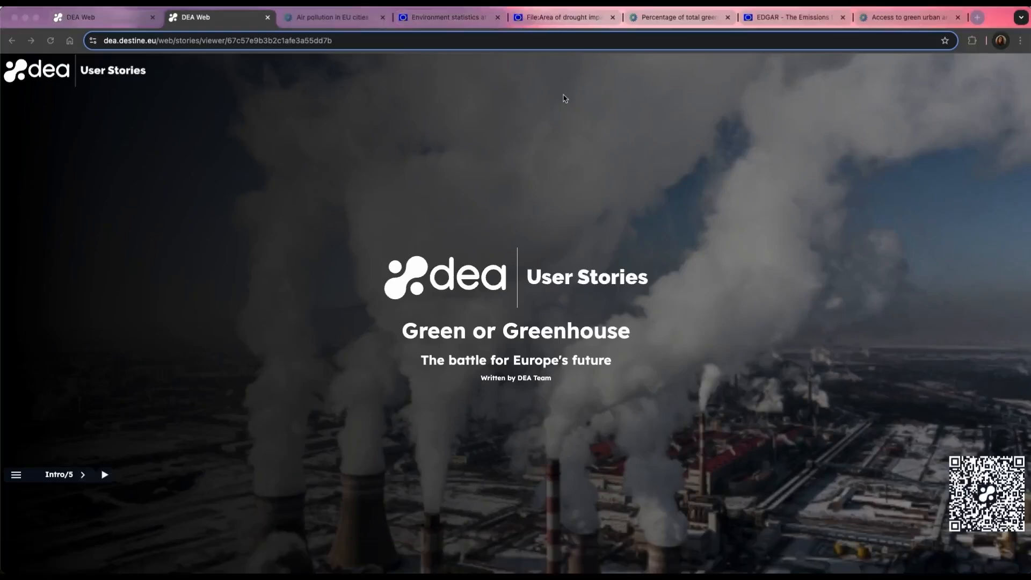
left_click(16, 476)
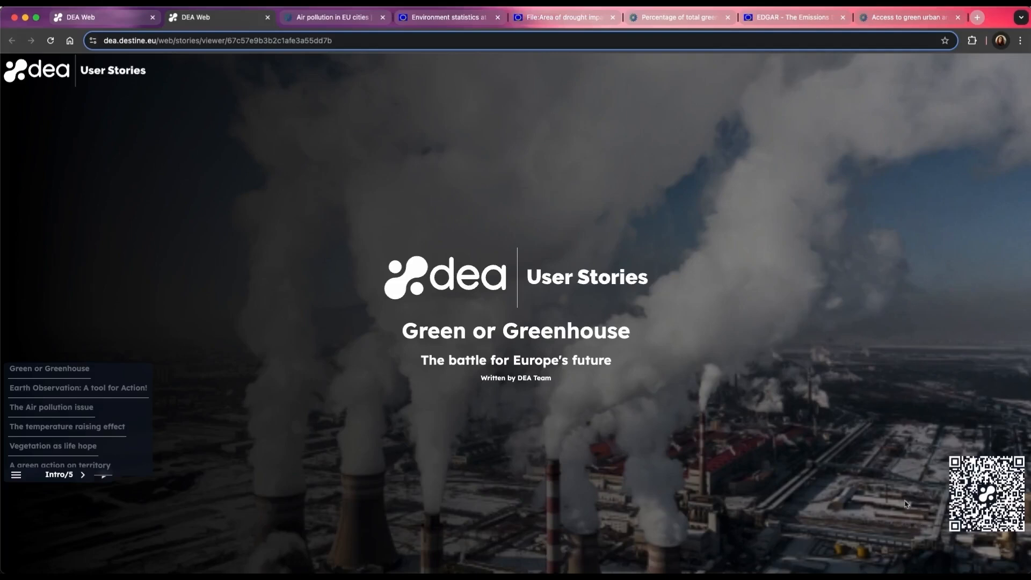
left_click(16, 475)
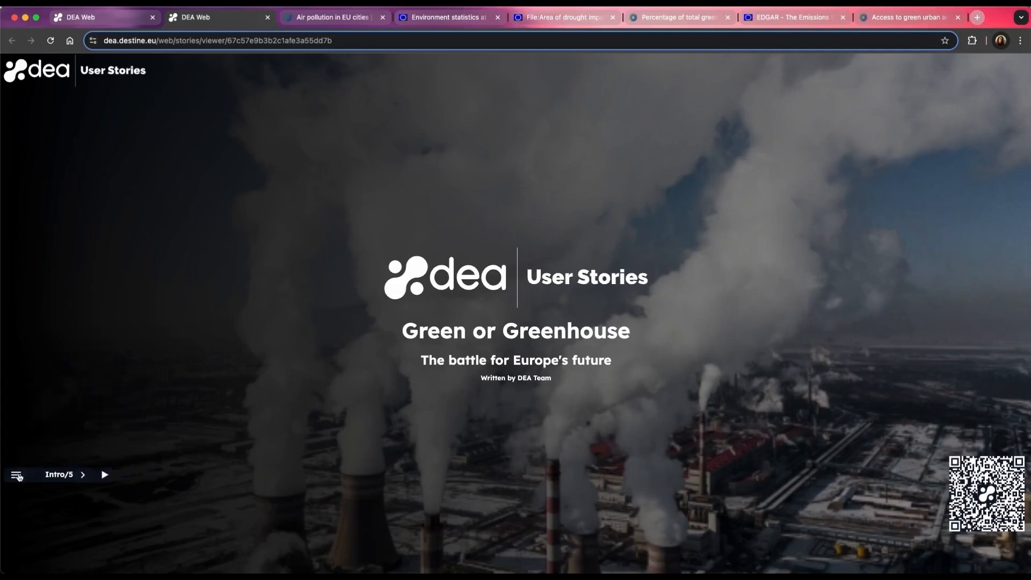
Step: Page through the story's first three slides, reading their text and moving the split globe view on the air pollution slide
left_click(83, 476)
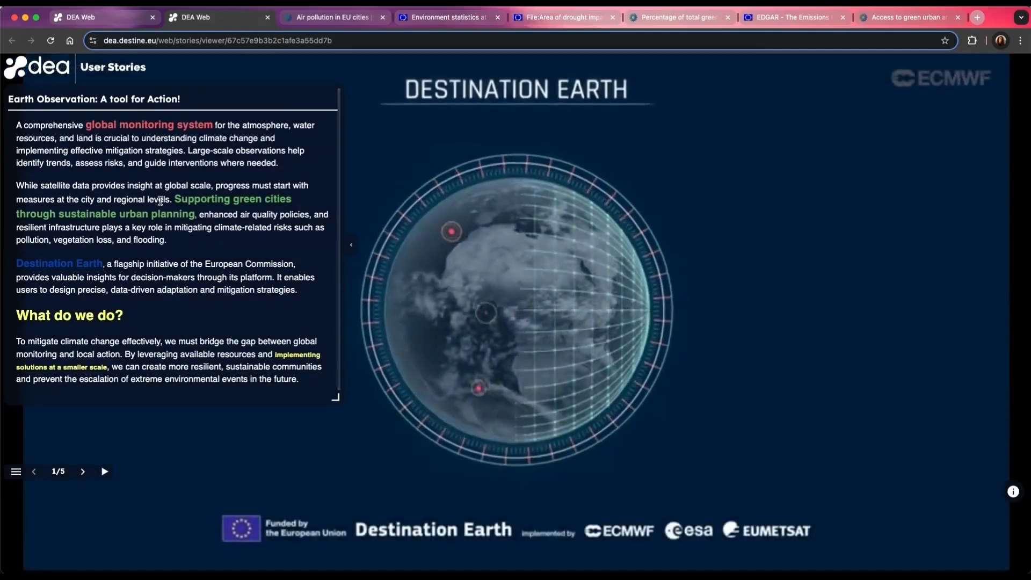
left_click(83, 475)
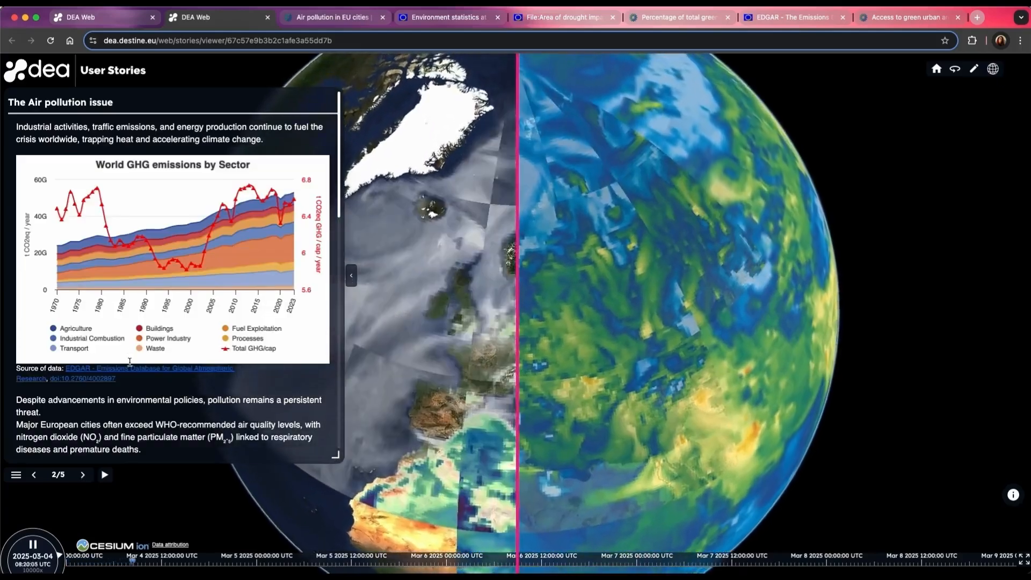
scroll(130, 357, "down", 4)
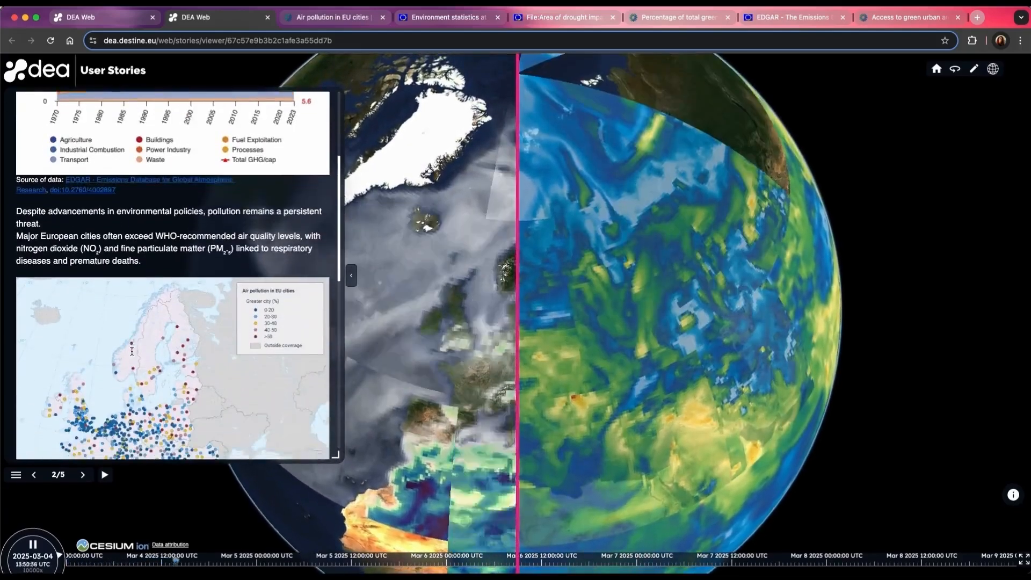
scroll(131, 351, "down", 8)
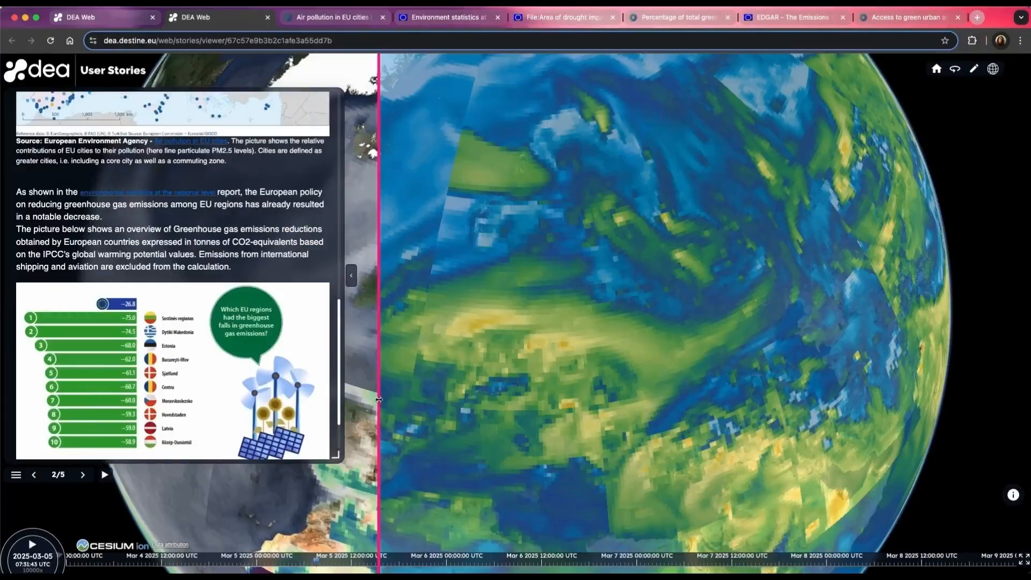
left_click_drag(379, 398, 655, 420)
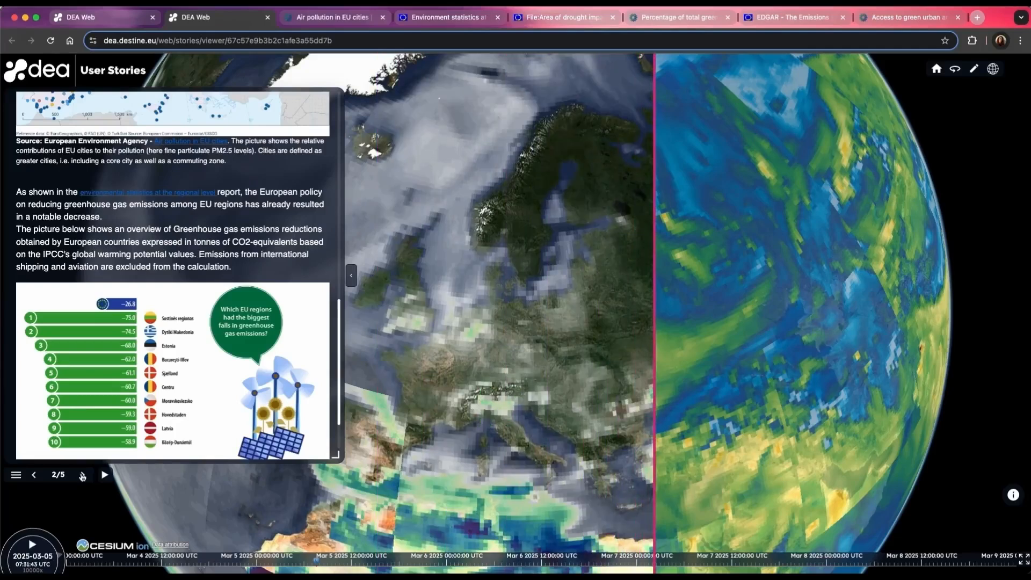
left_click(82, 475)
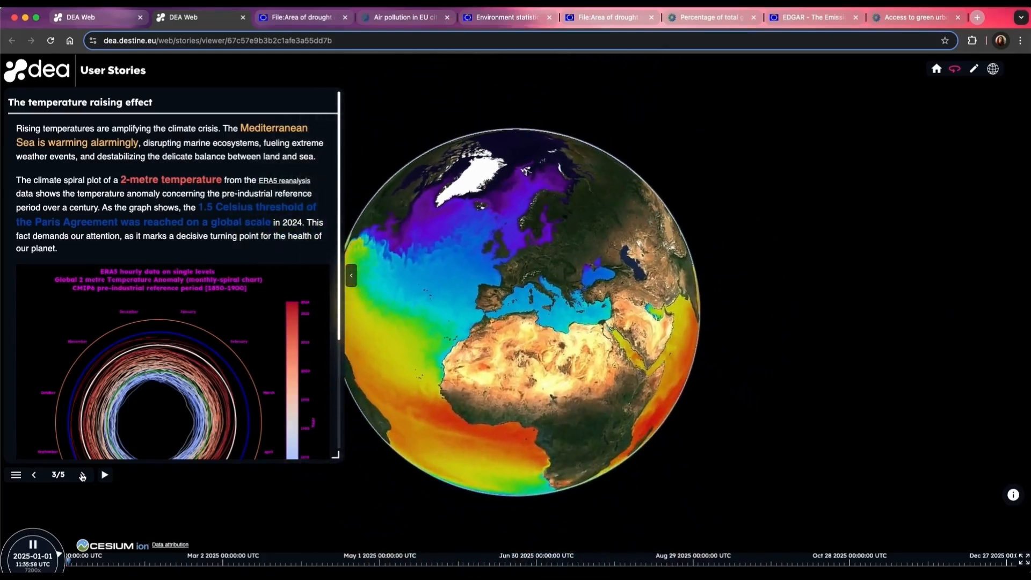
scroll(123, 300, "down", 5)
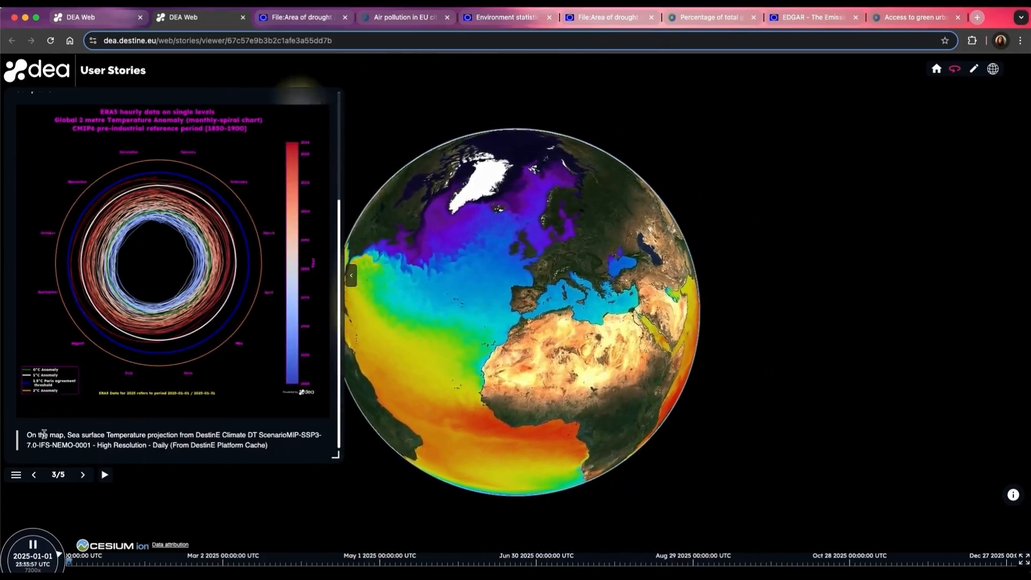
Step: Jump to slide 5, "A green action on territory", and look over the Valletta scene with the text panel collapsed
left_click(16, 474)
left_click(18, 466)
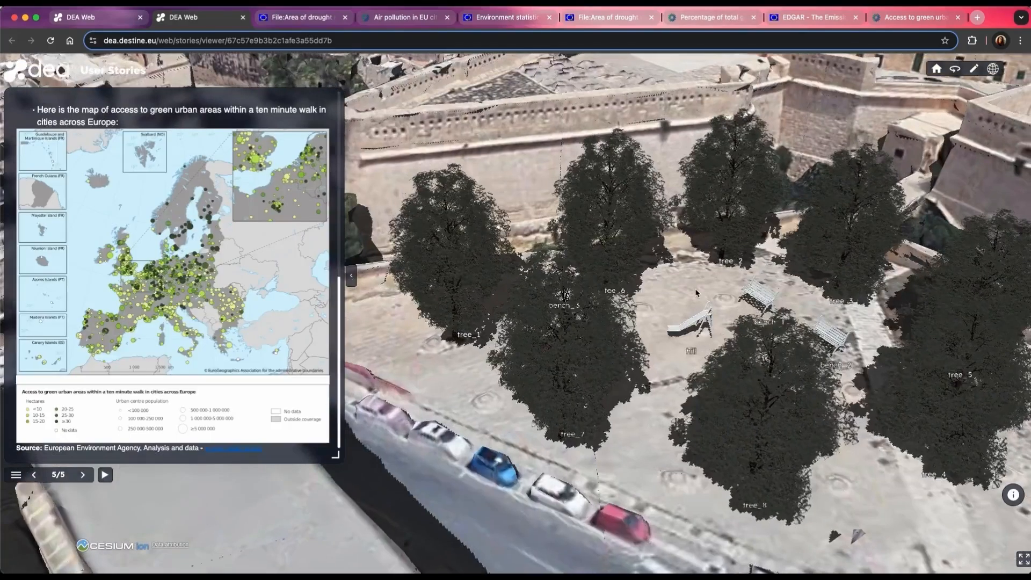
left_click_drag(692, 296, 798, 302)
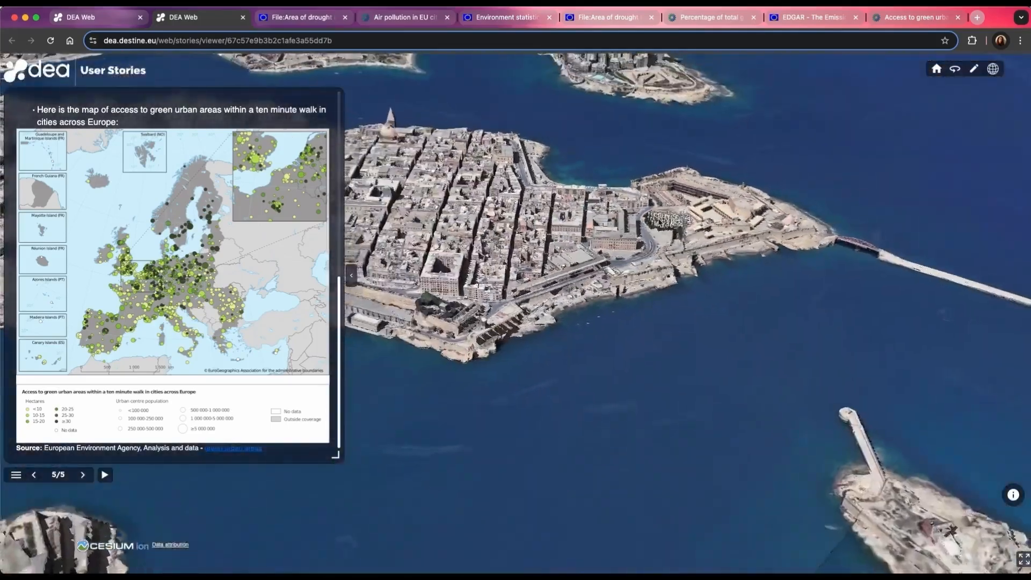
left_click(351, 275)
scroll(573, 228, "down", 10)
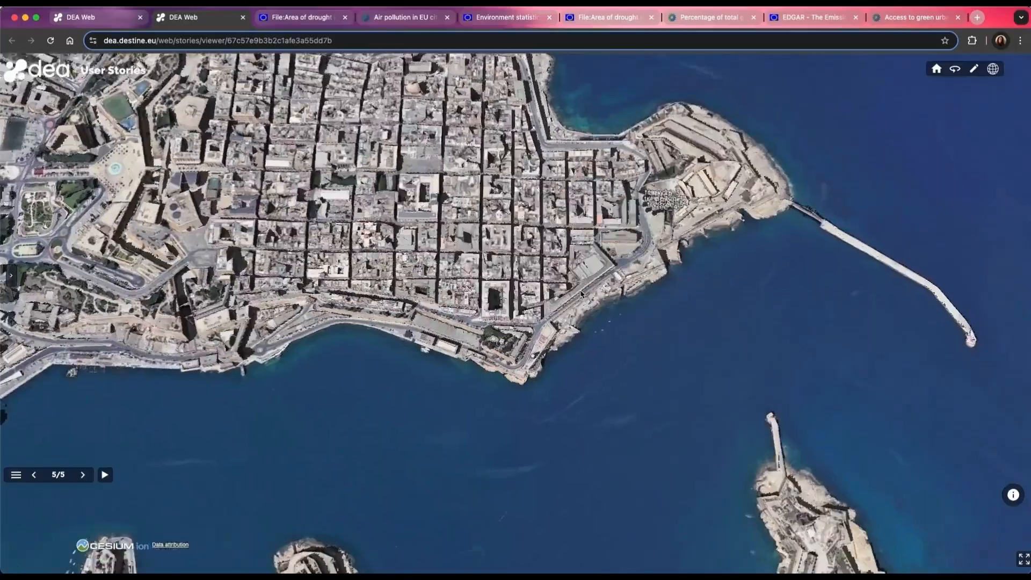
scroll(583, 219, "down", 10)
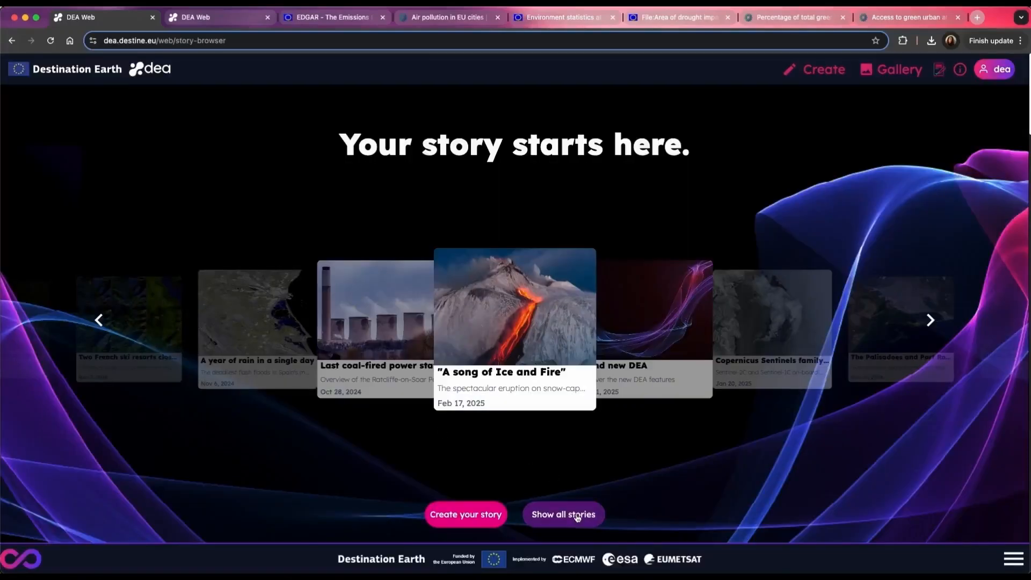
Step: Show all stories, filter them to private ones and open "Green or Greenhouse" in the viewer
left_click(577, 515)
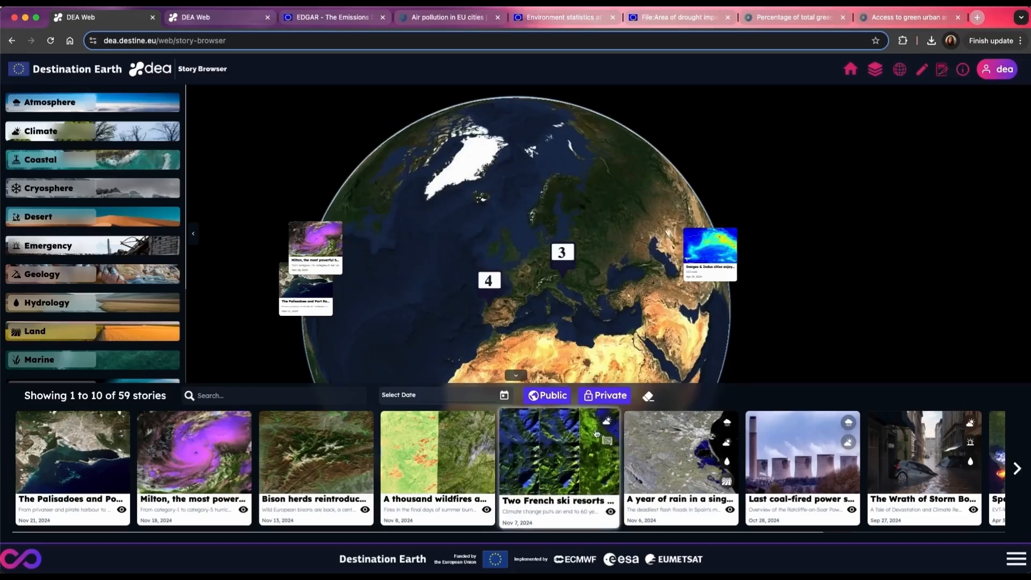
left_click(614, 396)
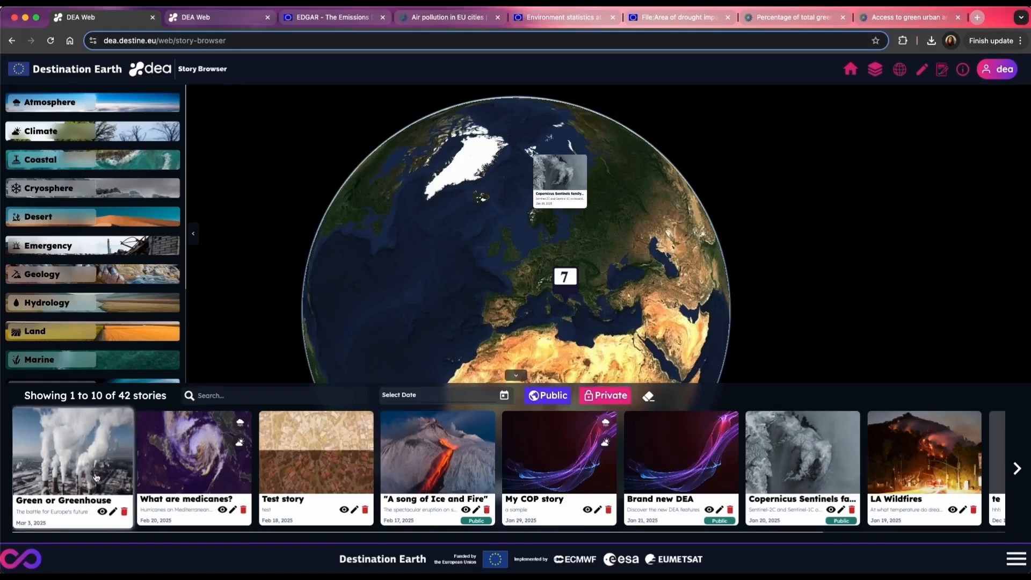
left_click(94, 453)
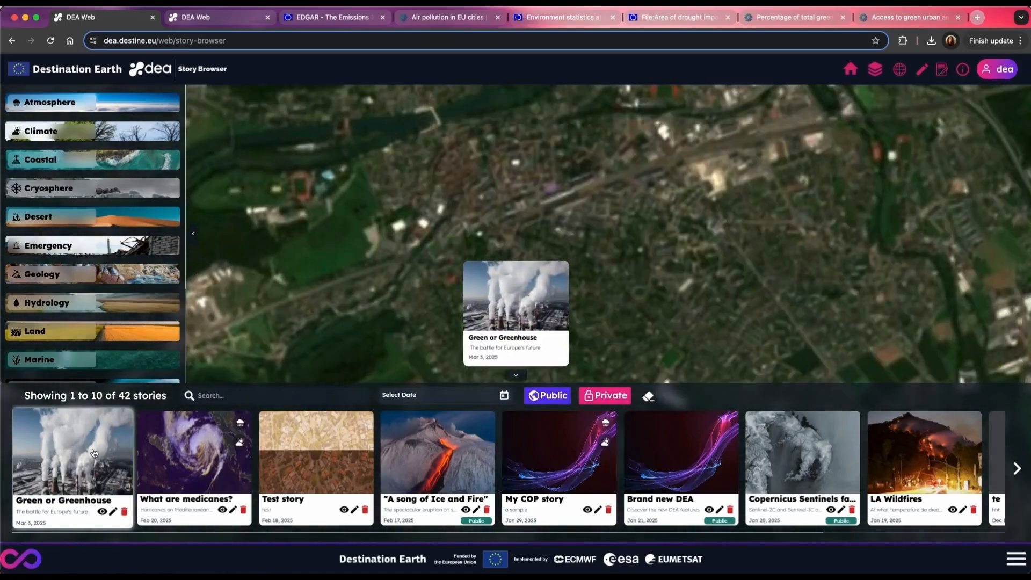
left_click(104, 513)
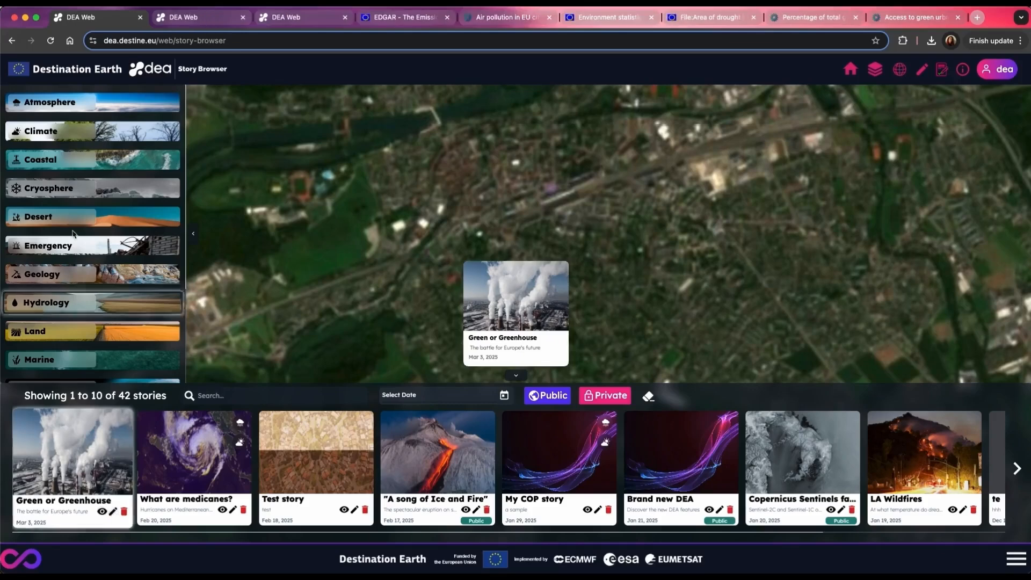